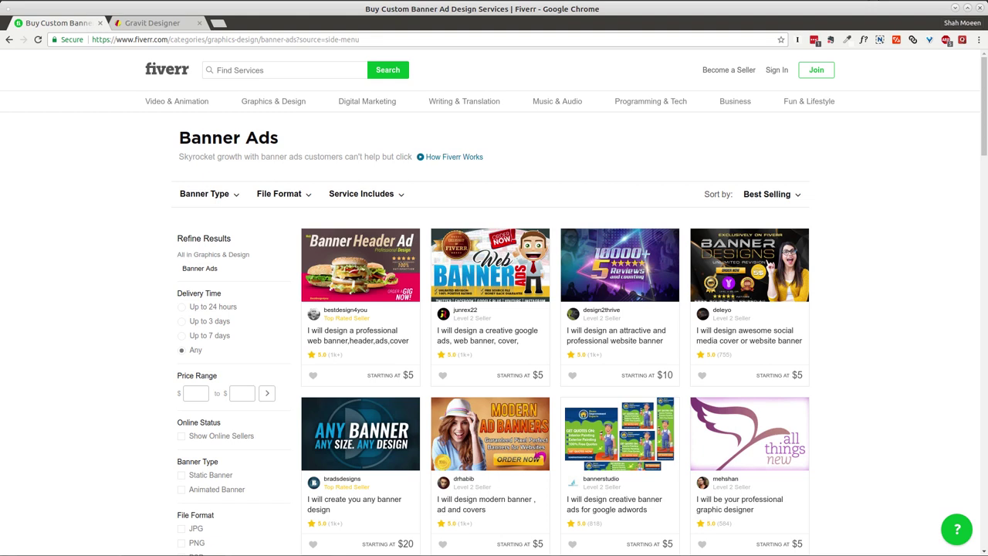
- Open the first Fiverr banner ad gig, with the burger image, and browse its sample banner designs
{"action": "left_click", "coordinate": [355, 342]}
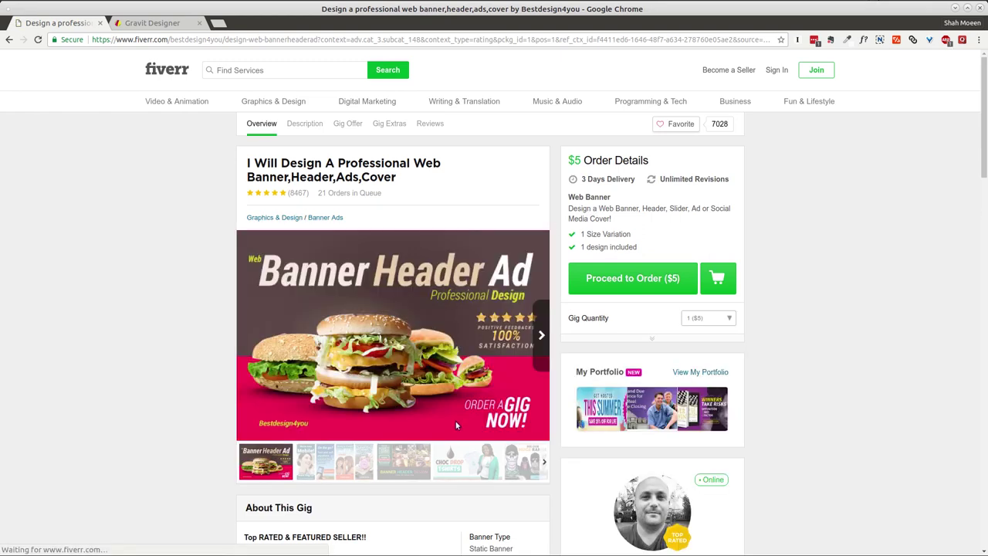
{"action": "left_click", "coordinate": [537, 359]}
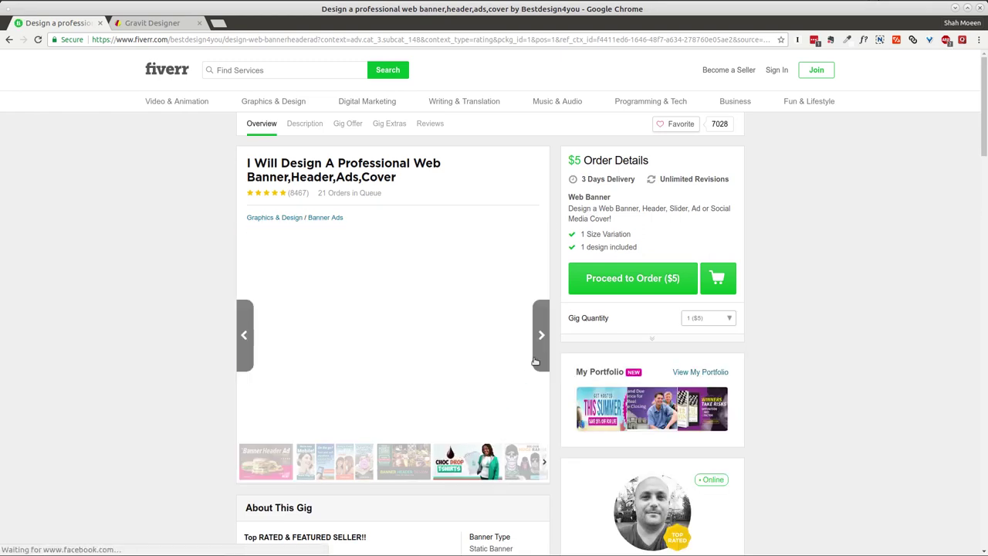
{"action": "left_click", "coordinate": [541, 312]}
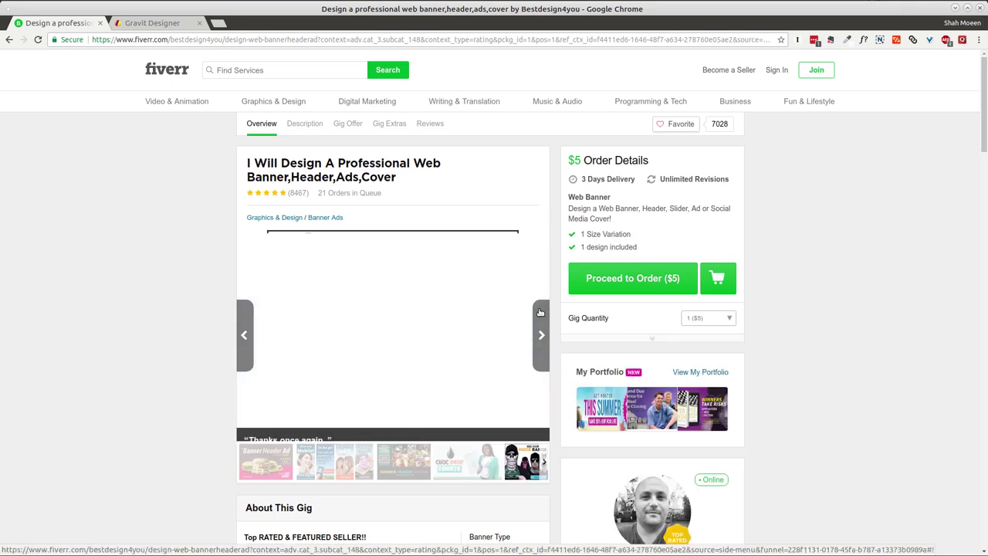
{"action": "left_click", "coordinate": [540, 312]}
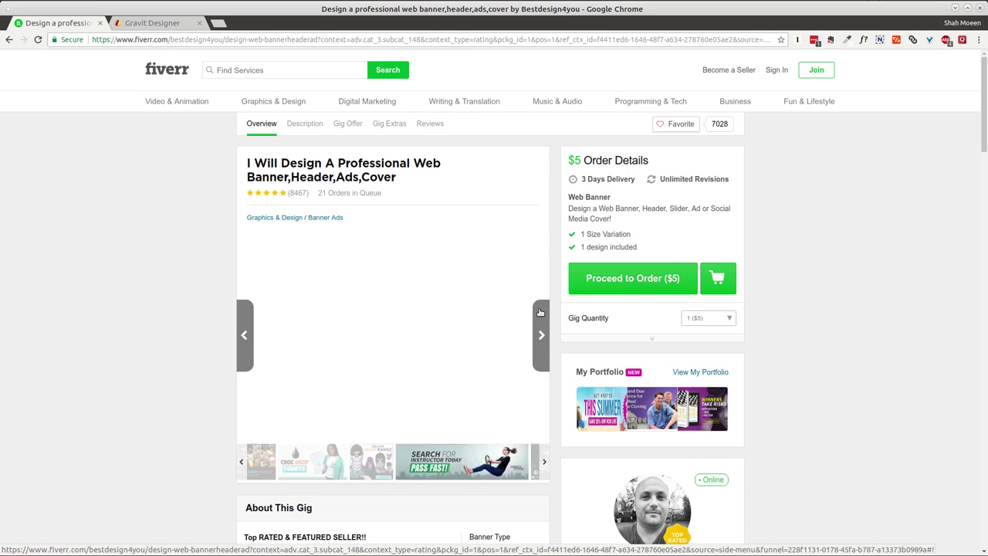
{"action": "left_click", "coordinate": [540, 312]}
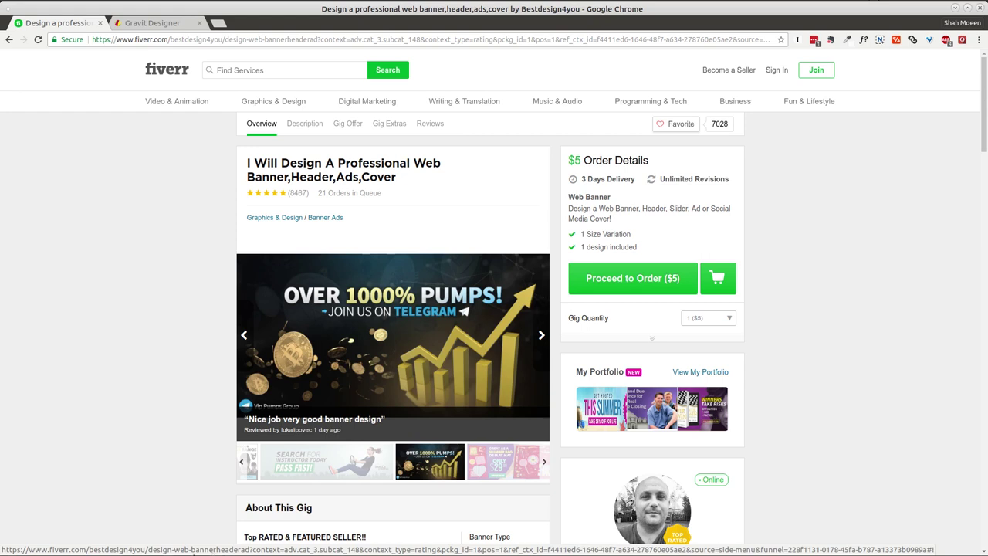
- Switch to Gravit Designer and examine the finished burger banner in the banner-design document
{"action": "mouse_move", "coordinate": [154, 549]}
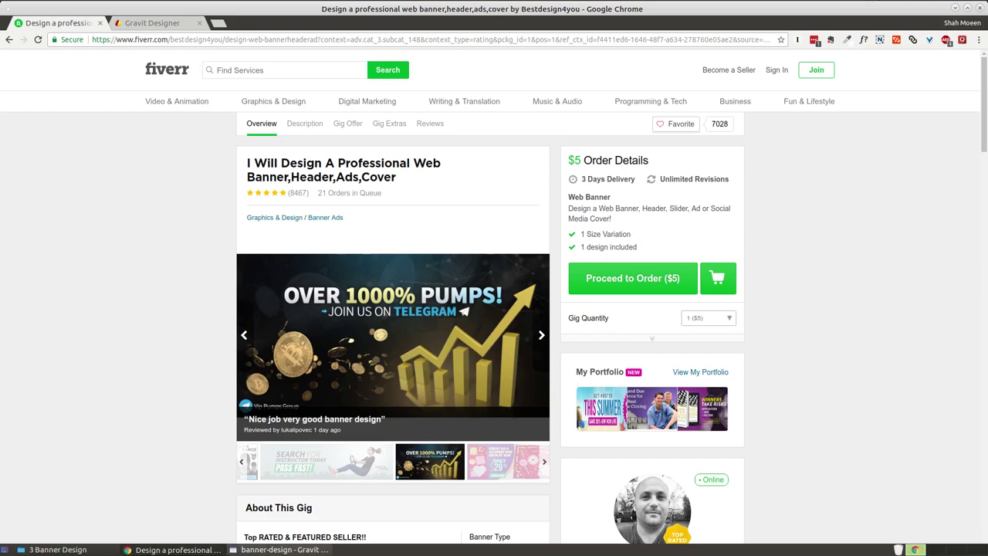
{"action": "left_click", "coordinate": [279, 549]}
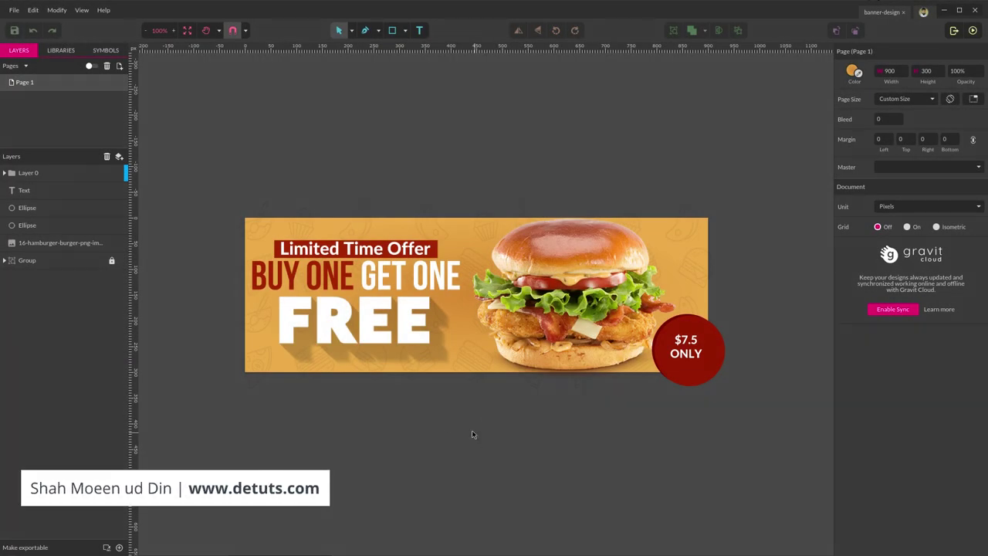
{"action": "scroll", "coordinate": [448, 421], "scroll_direction": "up", "scroll_amount": 3}
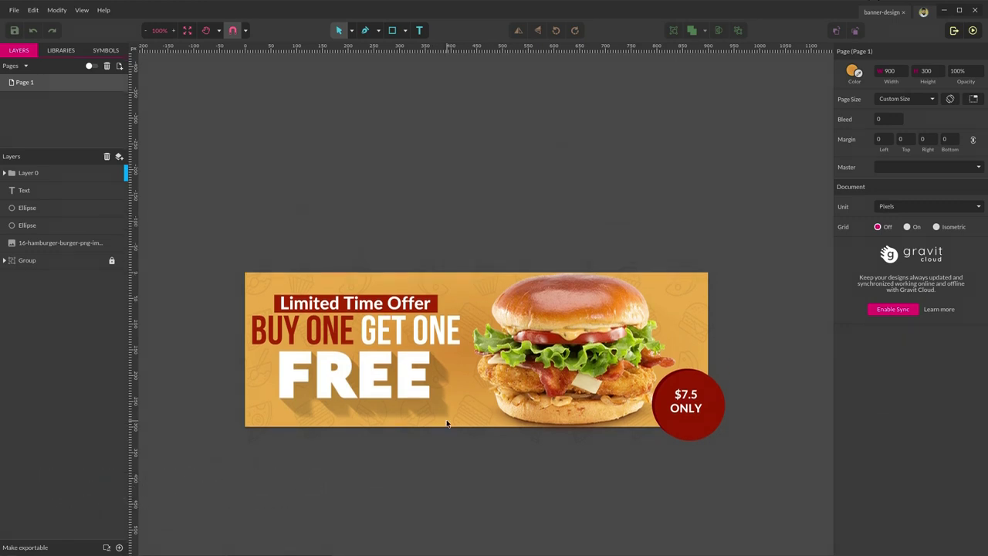
{"action": "scroll", "coordinate": [488, 417], "scroll_direction": "down", "scroll_amount": 3}
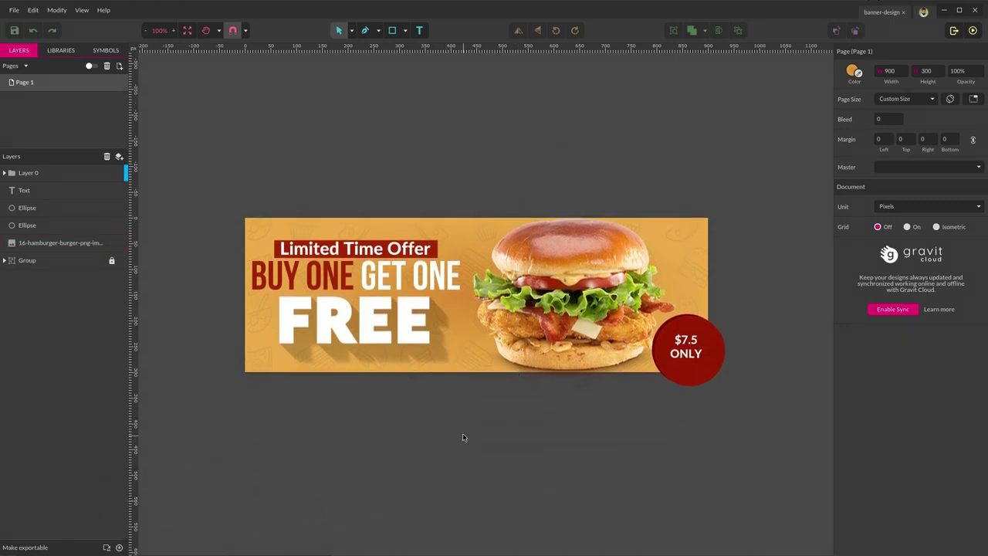
{"action": "scroll", "coordinate": [463, 437], "scroll_direction": "up", "scroll_amount": 1}
{"action": "scroll", "coordinate": [463, 437], "scroll_direction": "up", "scroll_amount": 2}
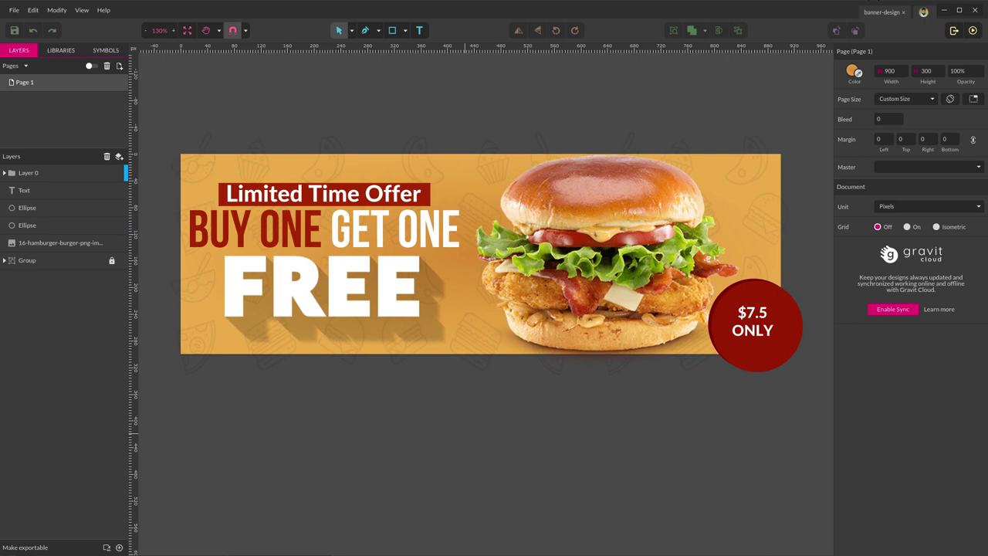
- Switch to Chrome and look through the Gravit Designer website's overview of what the tool can create
{"action": "mouse_move", "coordinate": [263, 553]}
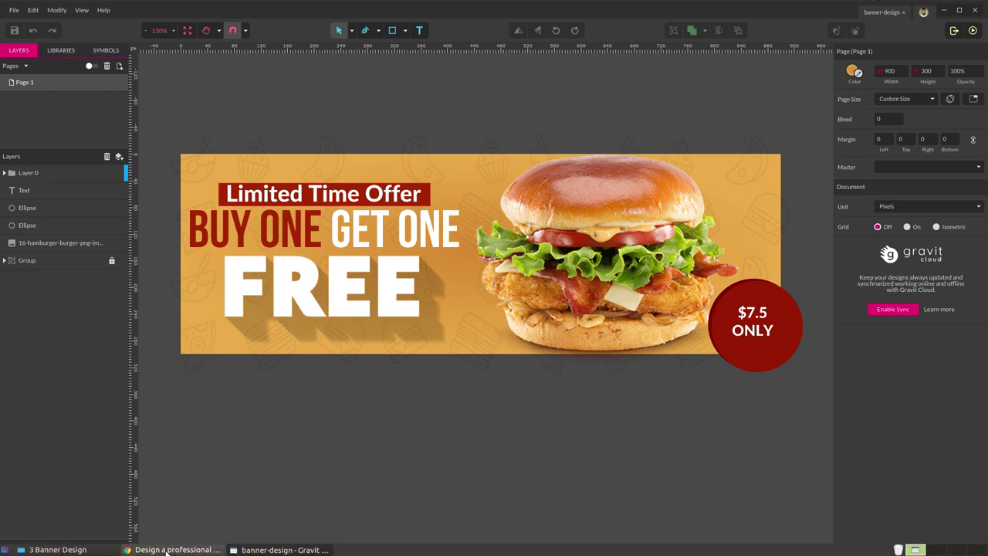
{"action": "left_click", "coordinate": [166, 549]}
{"action": "left_click", "coordinate": [154, 22]}
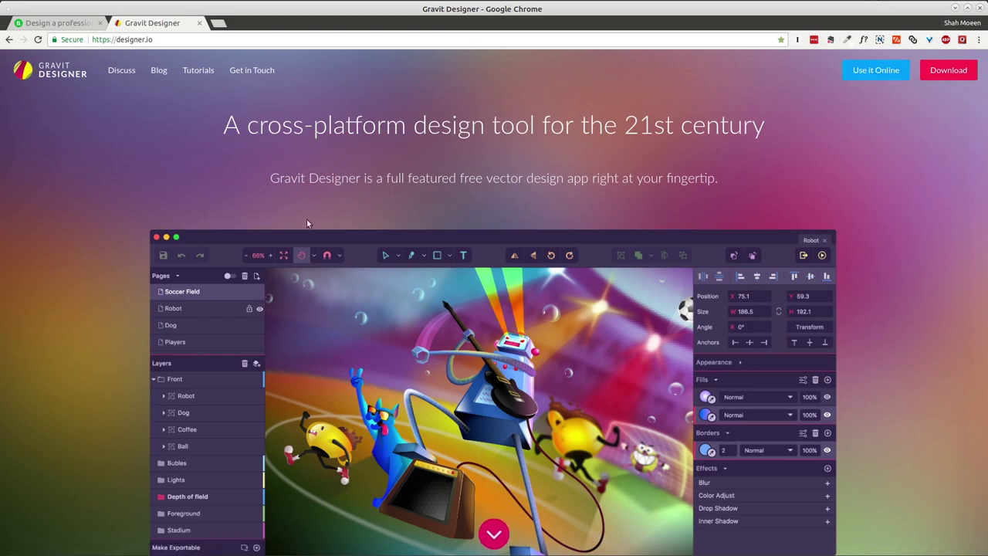
{"action": "scroll", "coordinate": [227, 191], "scroll_direction": "down", "scroll_amount": 1}
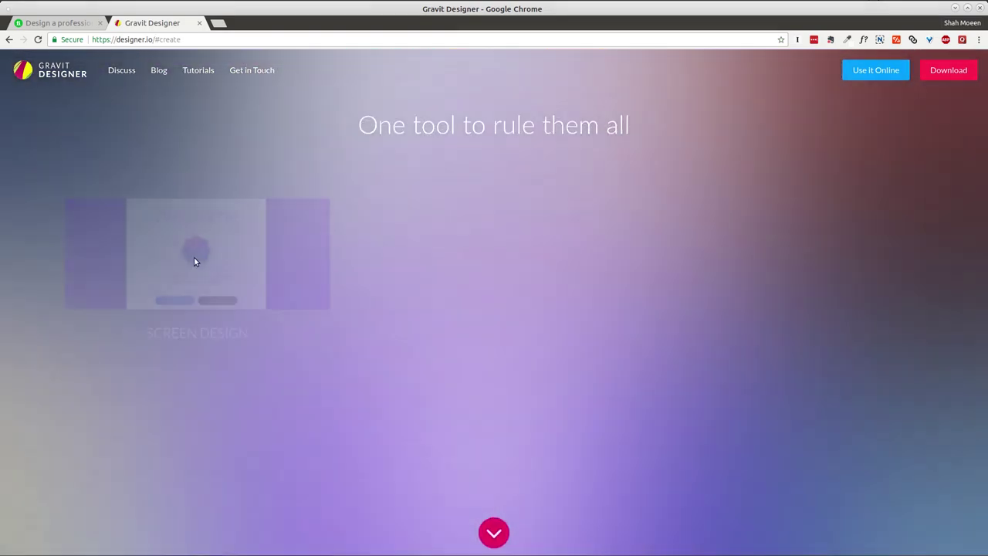
{"action": "scroll", "coordinate": [198, 271], "scroll_direction": "down", "scroll_amount": 1}
{"action": "scroll", "coordinate": [230, 274], "scroll_direction": "up", "scroll_amount": 1}
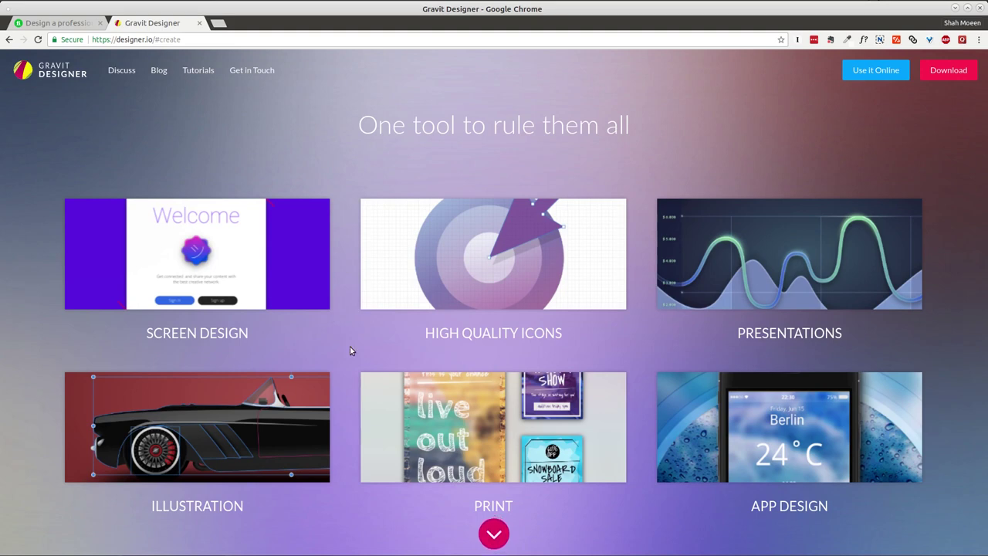
- Switch to Gravit Designer, set the banner-design view mode to Output View and preview the banner in full-screen presentation
{"action": "left_click", "coordinate": [282, 549]}
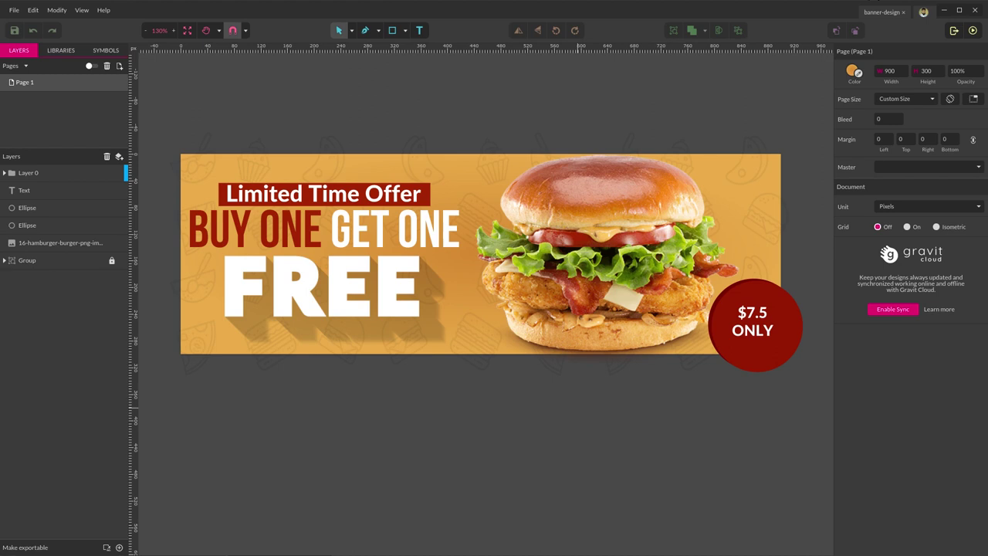
{"action": "left_click", "coordinate": [82, 10]}
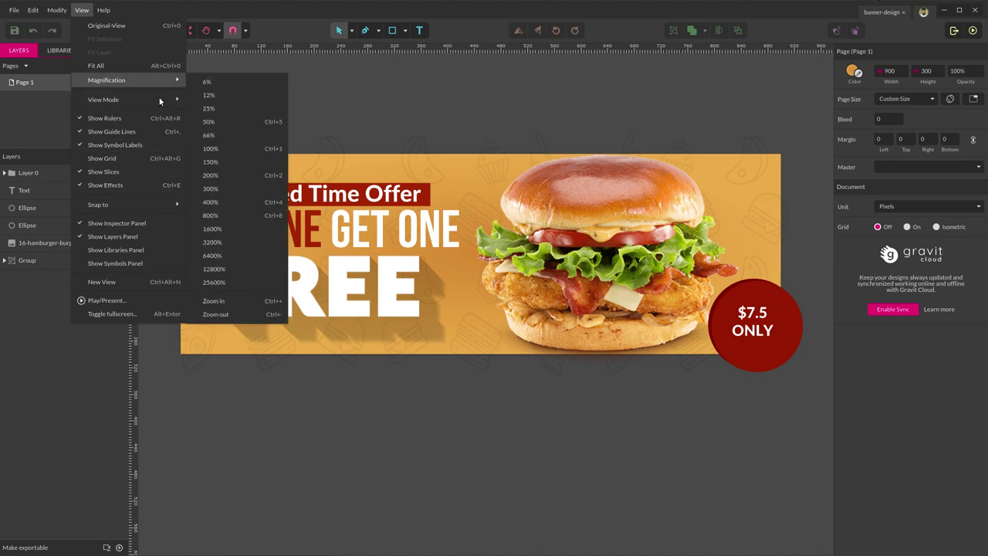
{"action": "mouse_move", "coordinate": [160, 100]}
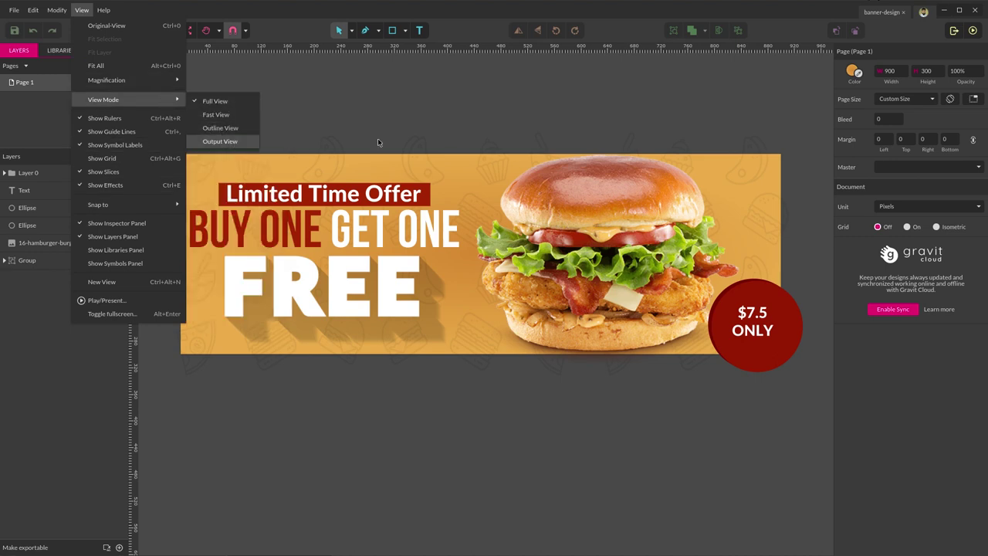
{"action": "key", "text": "Return"}
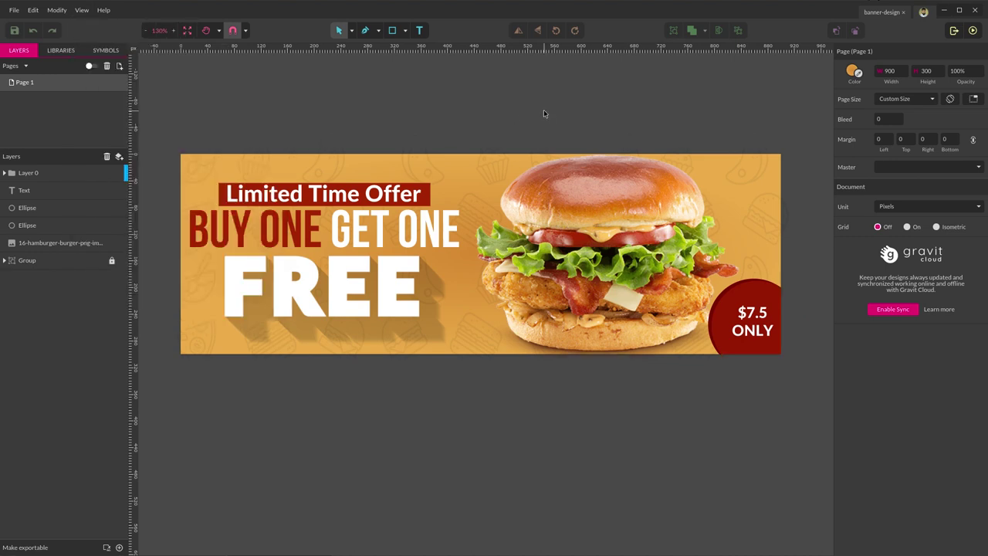
{"action": "left_click", "coordinate": [972, 31]}
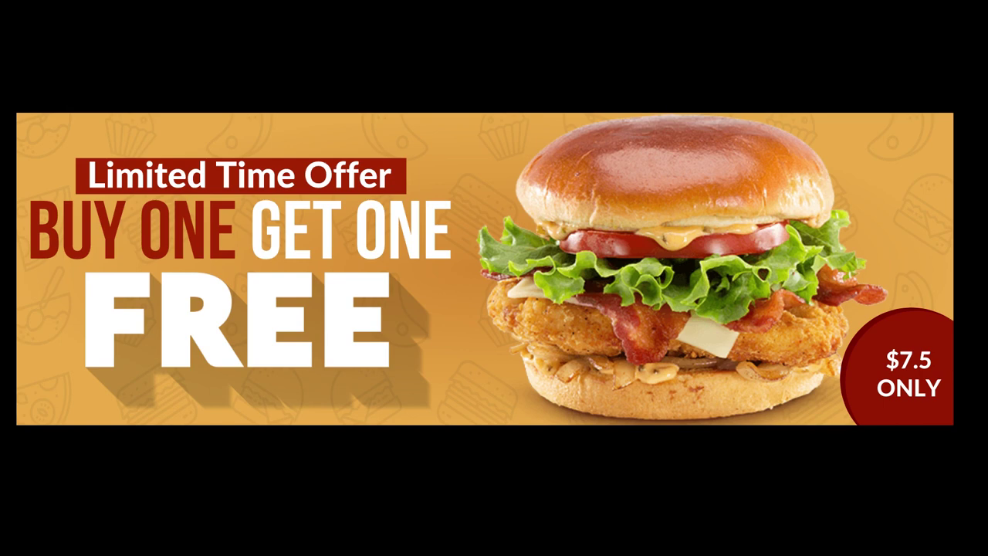
{"action": "key", "text": "Escape"}
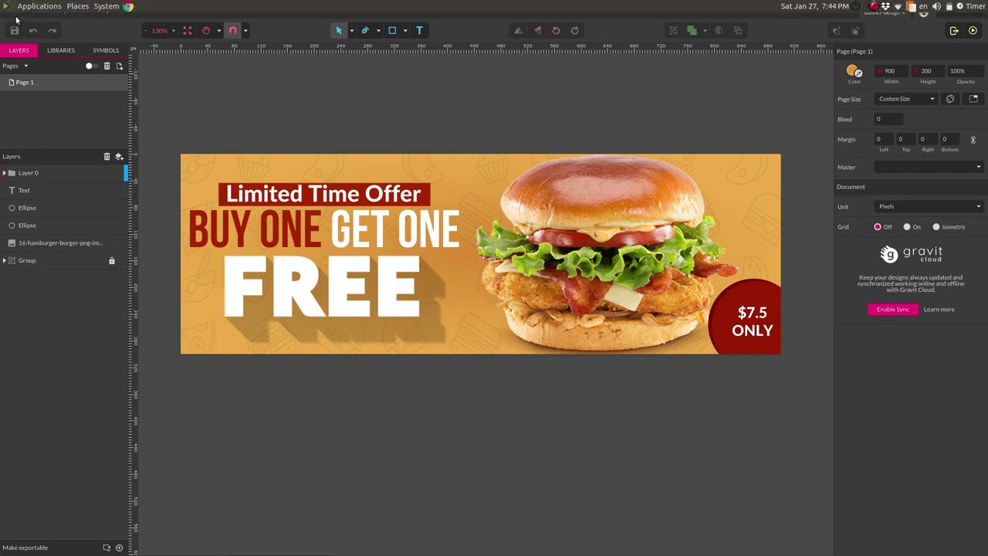
- Create a new blank design measuring 900 x 300 px
{"action": "left_click", "coordinate": [14, 10]}
{"action": "left_click", "coordinate": [21, 30]}
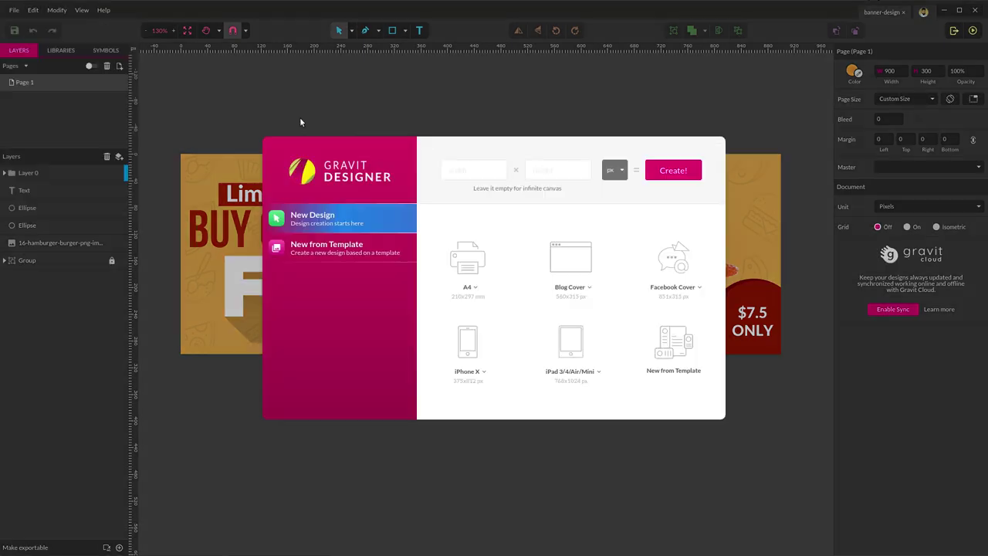
{"action": "left_click", "coordinate": [475, 171]}
{"action": "type", "text": "900"}
{"action": "key", "text": "Tab"}
{"action": "type", "text": "300"}
{"action": "key", "text": "Return"}
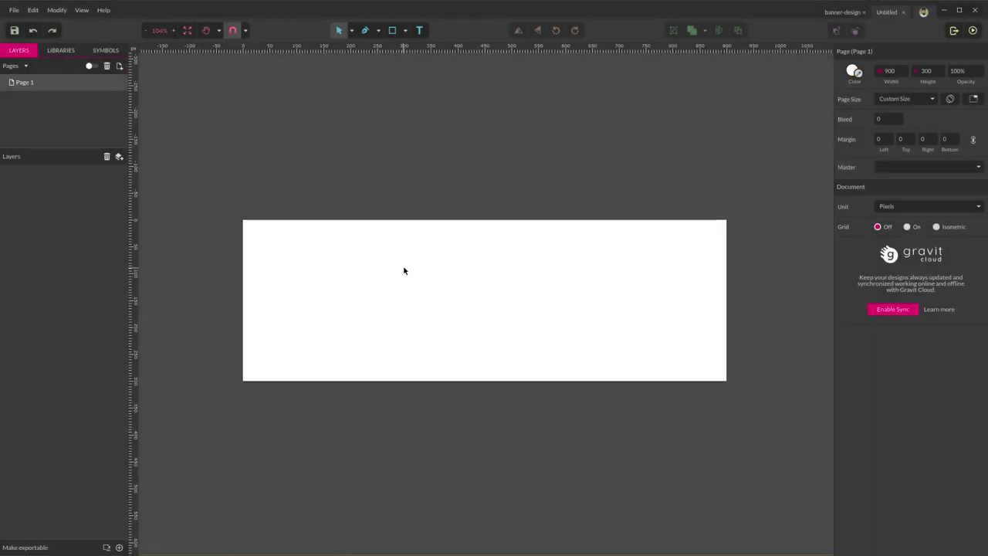
{"action": "scroll", "coordinate": [403, 270], "scroll_direction": "up", "scroll_amount": 5}
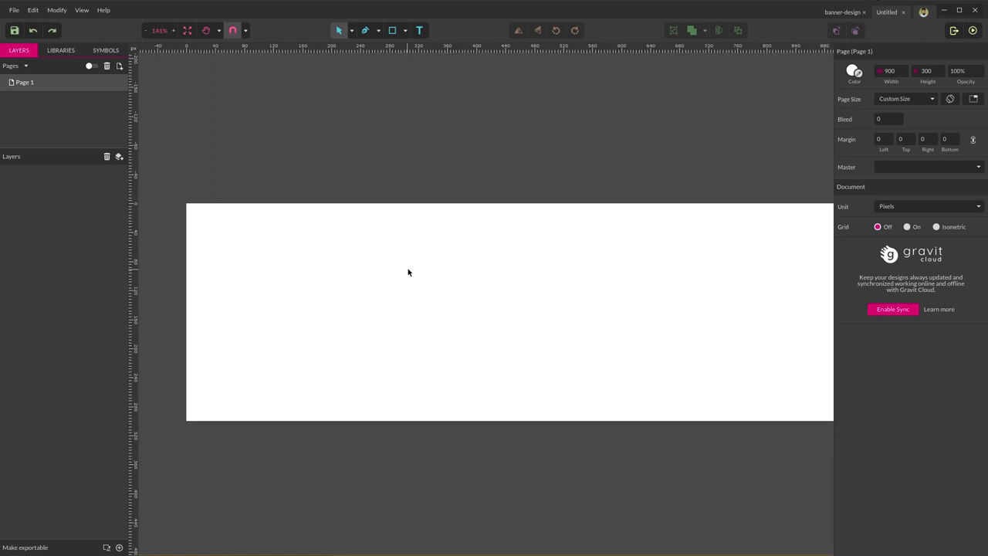
{"action": "key", "text": "space"}
{"action": "left_click_drag", "start_coordinate": [466, 283], "coordinate": [443, 255]}
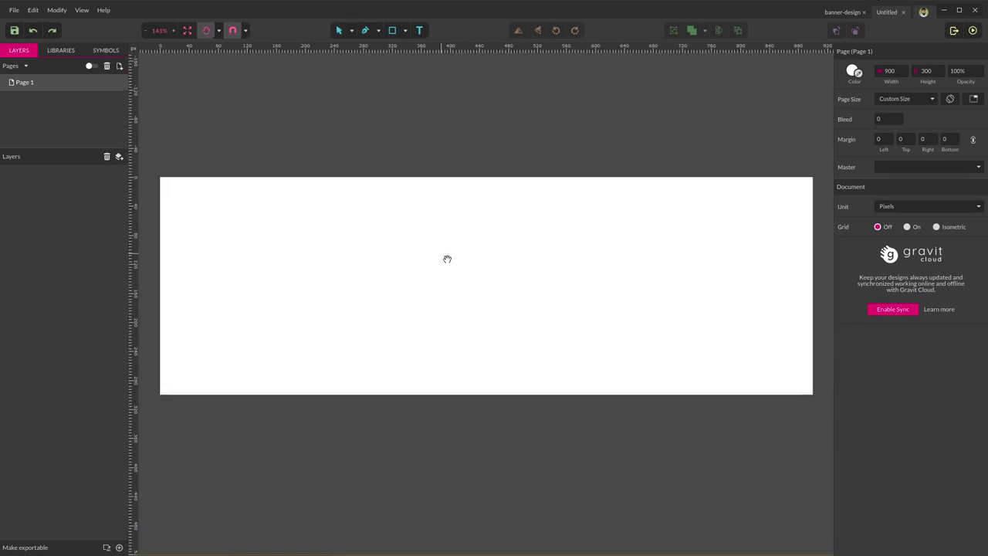
- Import the six food icons, 001-flour.svg through 006-muffin.svg, from the 3 Banner Design folder into the blank banner
{"action": "left_click", "coordinate": [843, 12]}
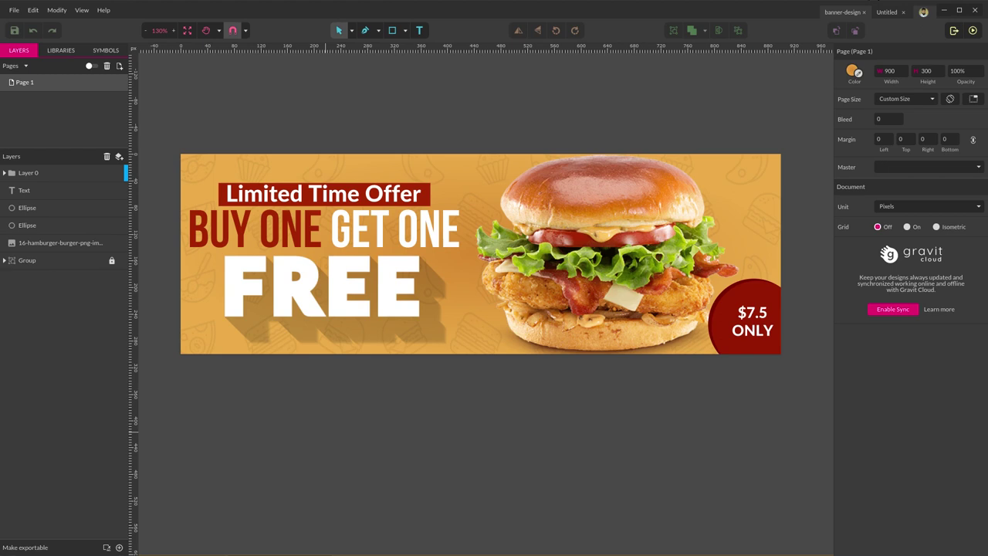
{"action": "left_click", "coordinate": [886, 14]}
{"action": "mouse_move", "coordinate": [139, 549]}
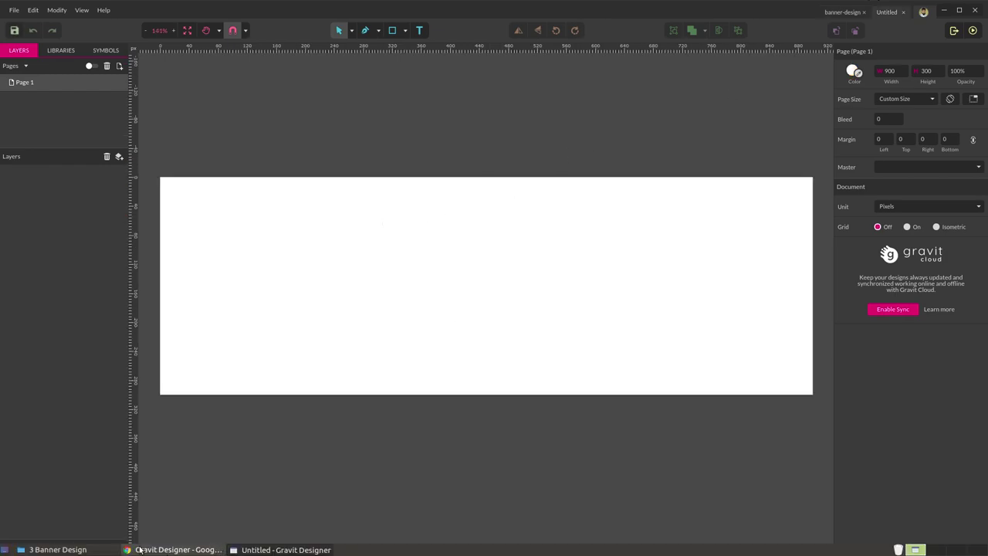
{"action": "left_click", "coordinate": [58, 549]}
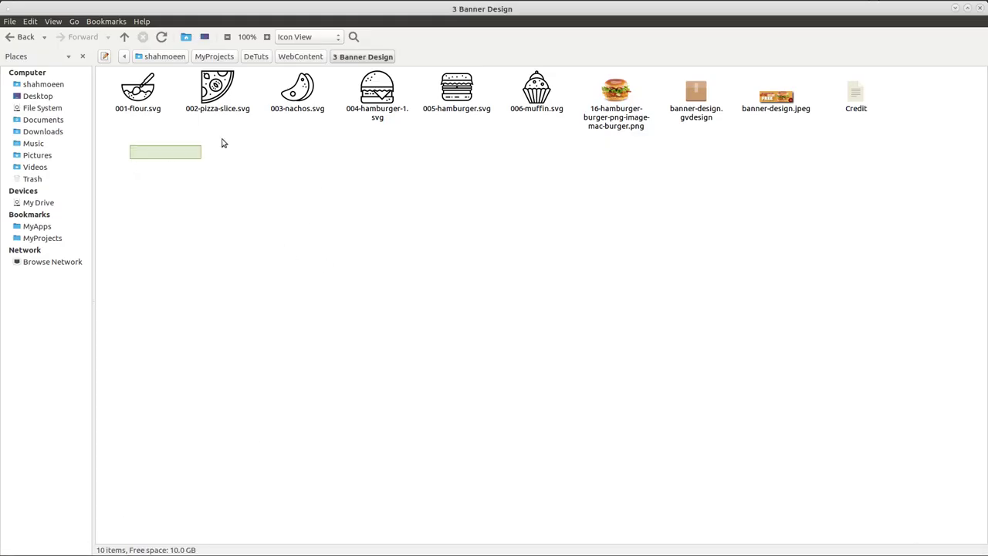
{"action": "left_click_drag", "start_coordinate": [222, 143], "coordinate": [517, 286]}
{"action": "left_click_drag", "start_coordinate": [517, 284], "coordinate": [499, 295]}
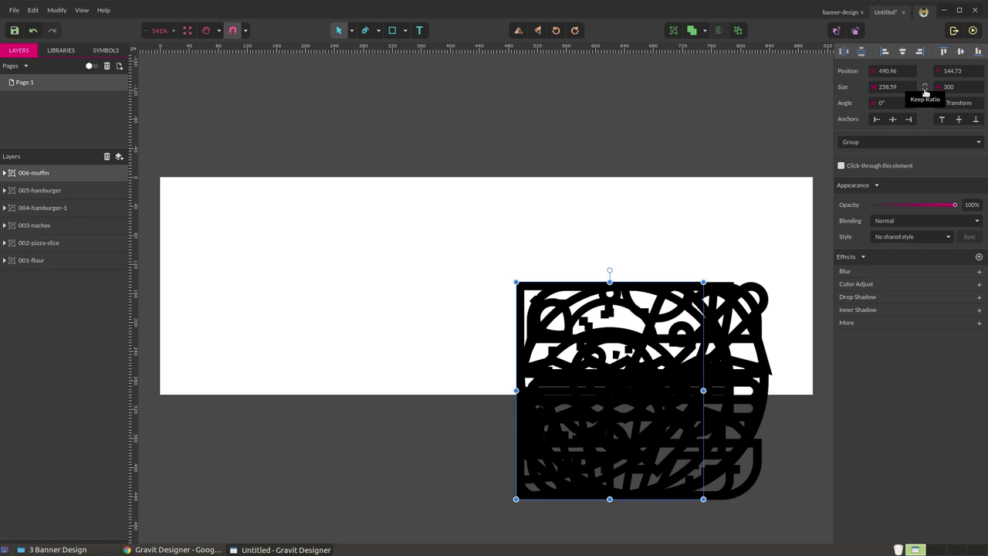
- Try to resize the 006-muffin icon to a width of 20 with its aspect ratio kept
{"action": "left_click", "coordinate": [885, 88]}
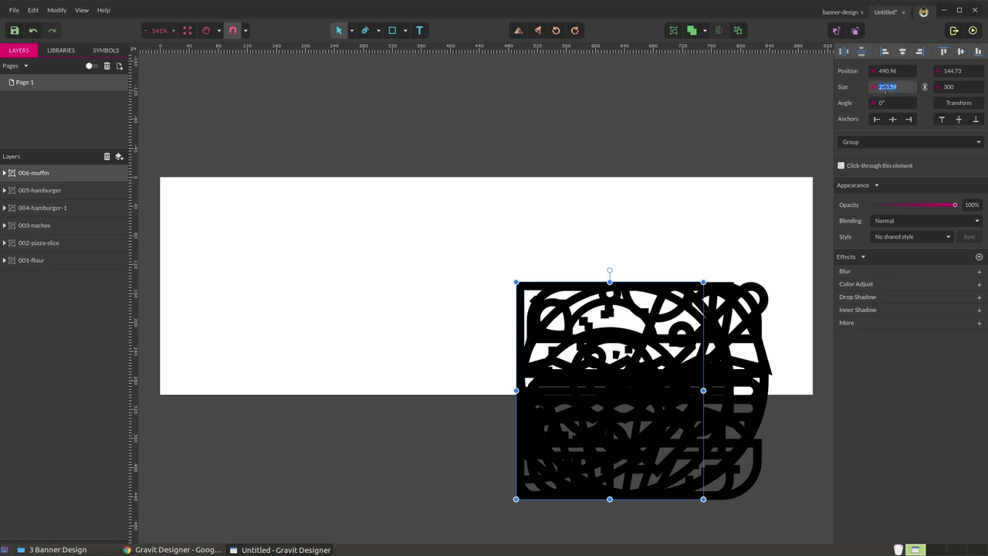
{"action": "type", "text": "20"}
{"action": "key", "text": "Return"}
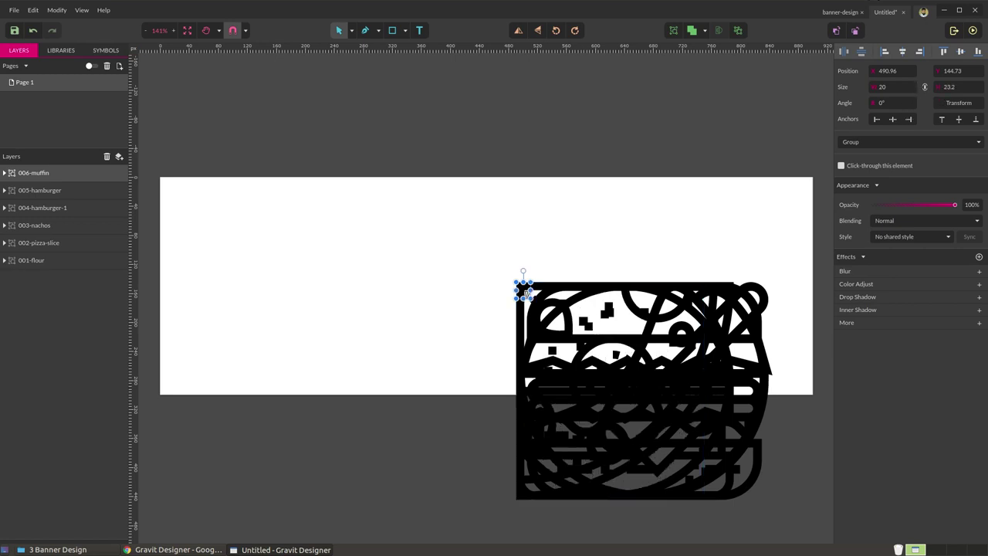
{"action": "left_click", "coordinate": [430, 388]}
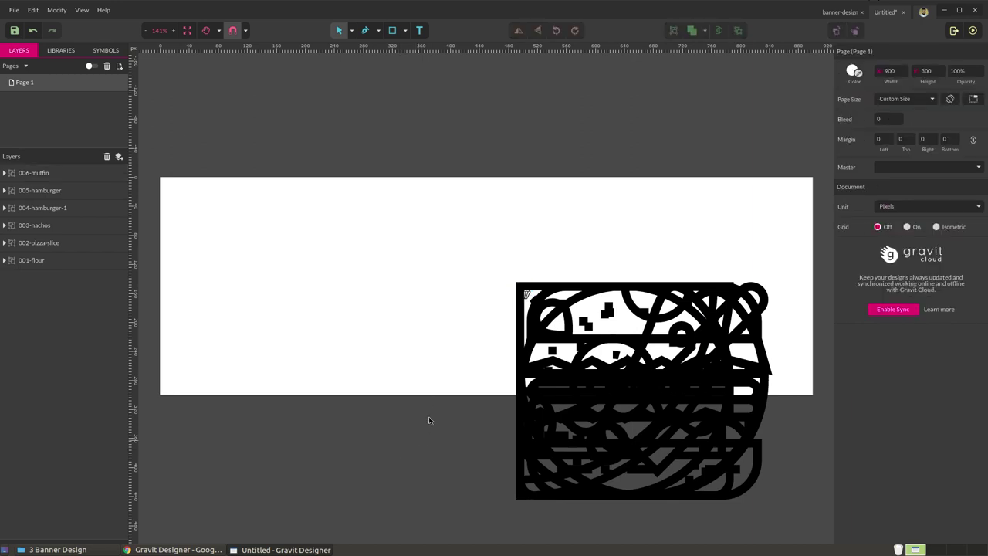
- Select all six imported icons and set their width to 20 with the aspect ratio kept
{"action": "key", "text": "ctrl+a"}
{"action": "left_click_drag", "start_coordinate": [447, 242], "coordinate": [772, 535]}
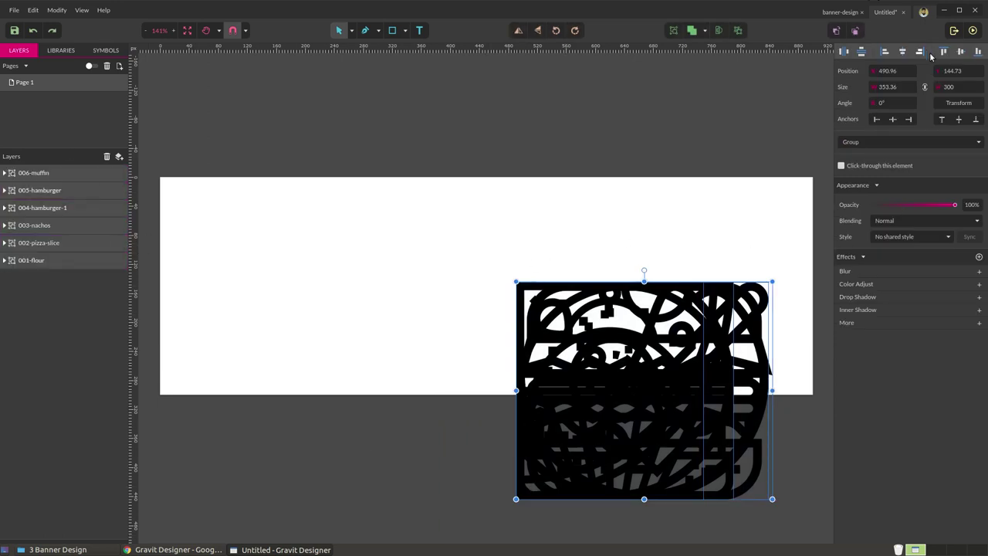
{"action": "left_click", "coordinate": [908, 88]}
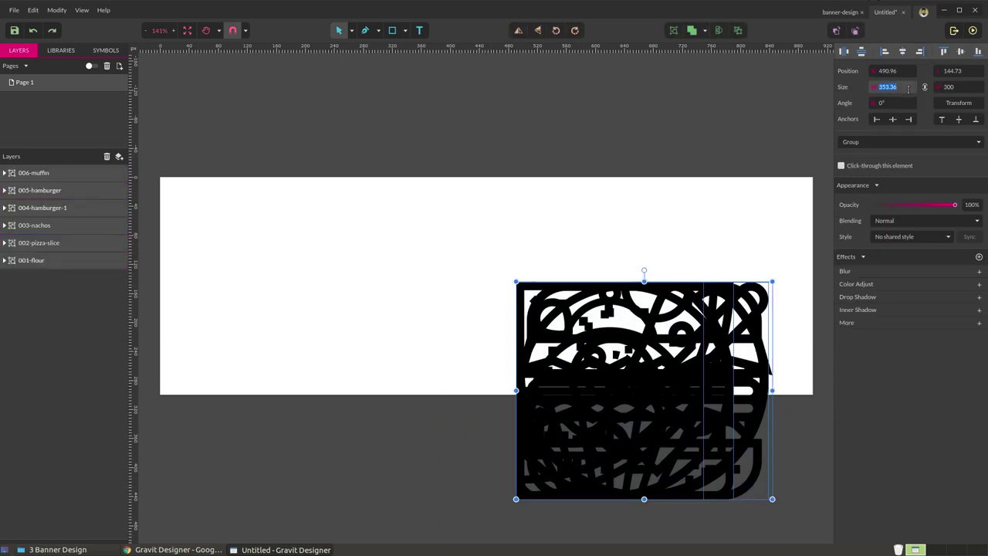
{"action": "type", "text": "20"}
{"action": "key", "text": "Return"}
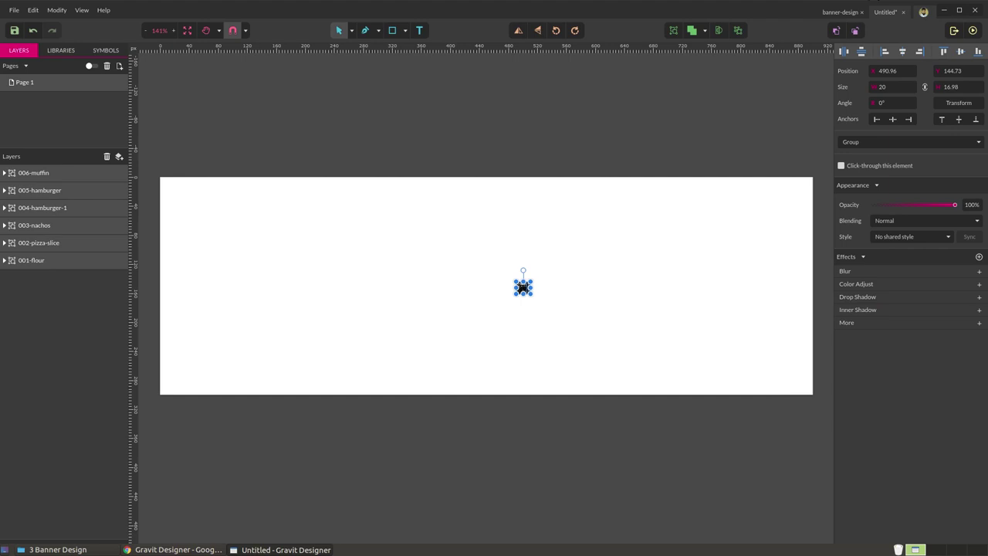
- Select all six stacked icons and set their width to 40 with the aspect ratio kept
{"action": "left_click", "coordinate": [699, 325]}
{"action": "left_click_drag", "start_coordinate": [486, 361], "coordinate": [579, 223]}
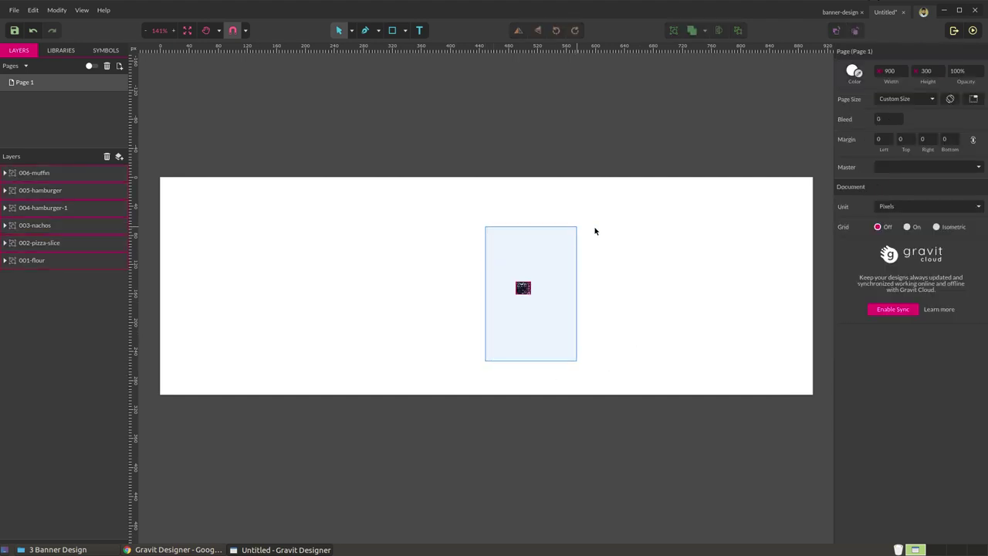
{"action": "left_click", "coordinate": [899, 90]}
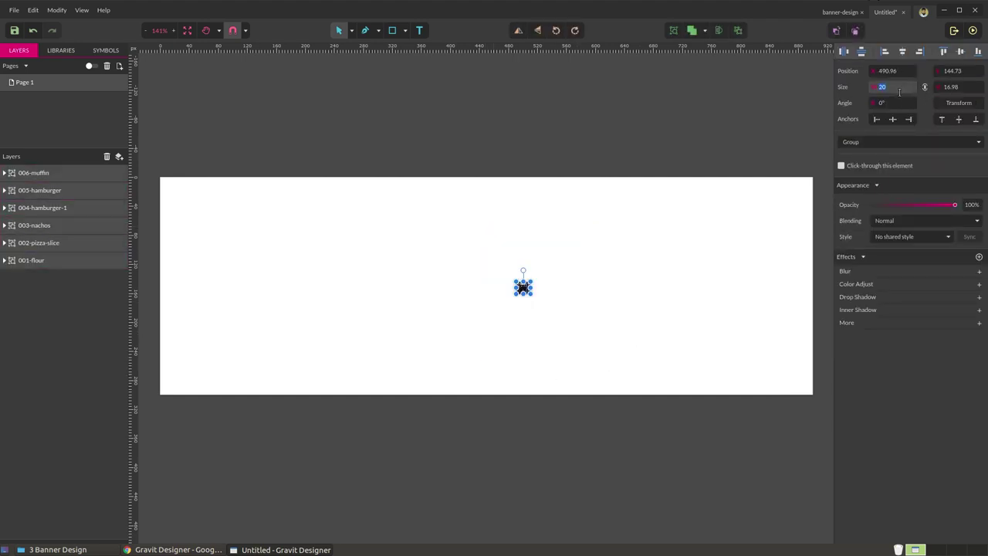
{"action": "key", "text": "Return"}
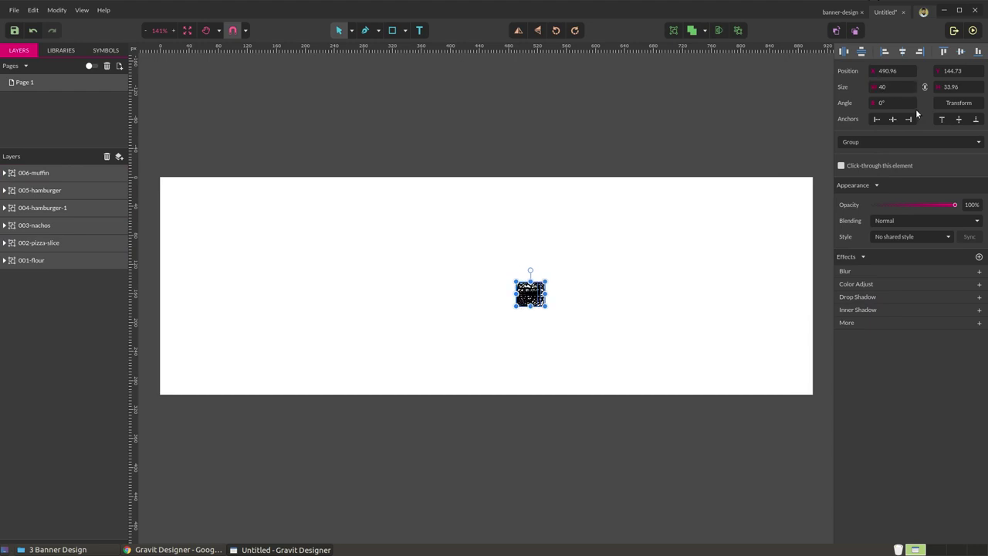
- Spread the six overlapping food icons apart into a loose cluster near the banner's centre
{"action": "left_click", "coordinate": [626, 334]}
{"action": "left_click_drag", "start_coordinate": [538, 294], "coordinate": [640, 295]}
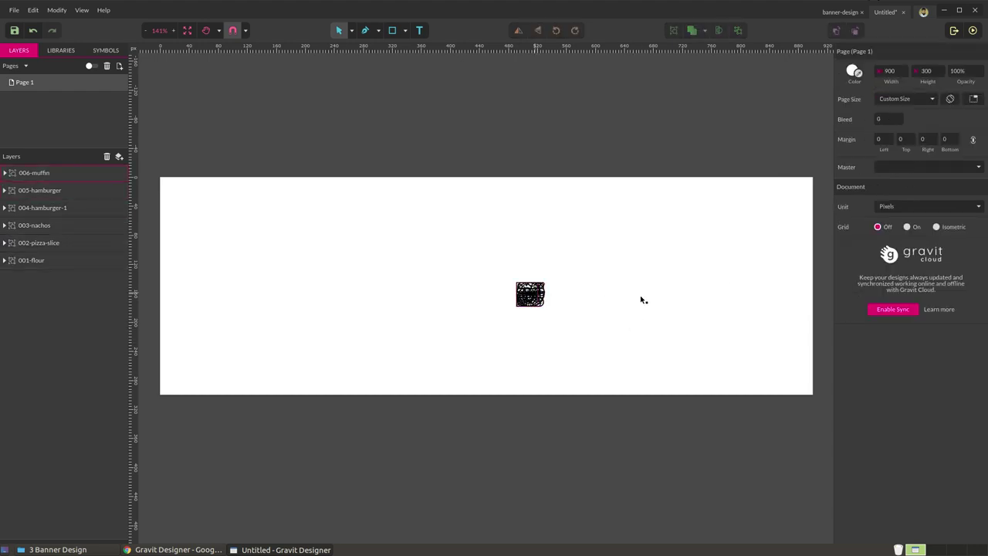
{"action": "left_click_drag", "start_coordinate": [525, 307], "coordinate": [530, 341]}
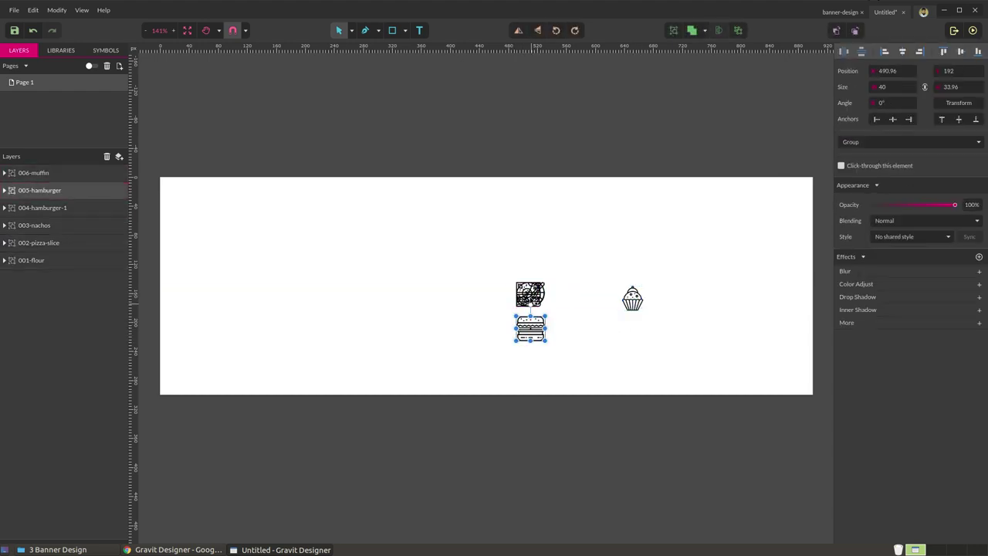
{"action": "left_click_drag", "start_coordinate": [526, 303], "coordinate": [441, 318]}
{"action": "left_click_drag", "start_coordinate": [530, 294], "coordinate": [484, 311]}
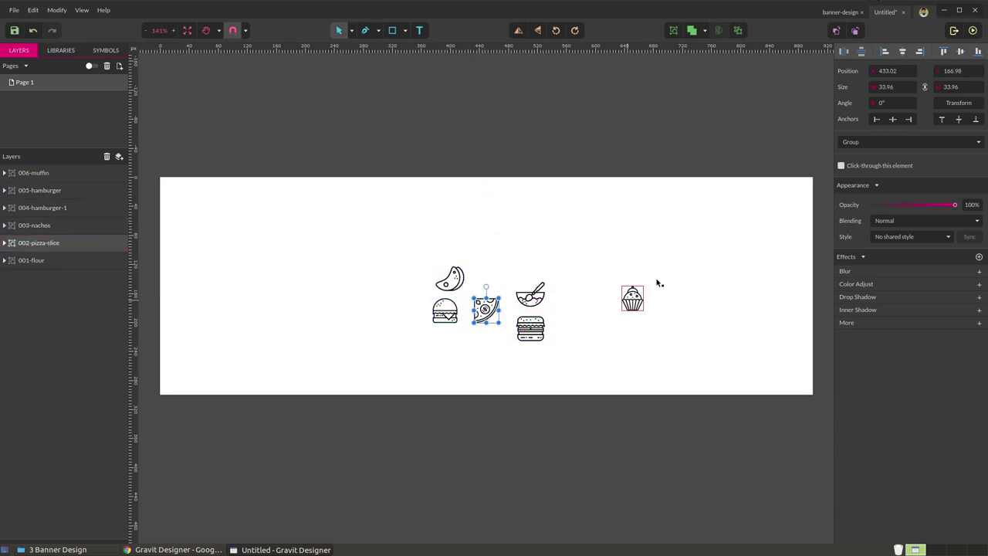
{"action": "left_click_drag", "start_coordinate": [634, 297], "coordinate": [507, 268]}
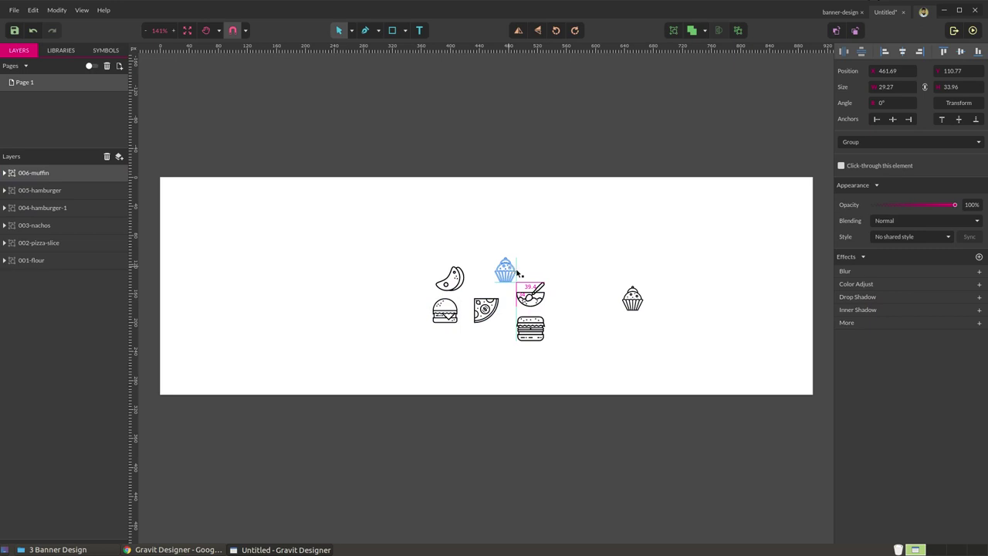
{"action": "left_click_drag", "start_coordinate": [485, 310], "coordinate": [470, 341]}
{"action": "left_click_drag", "start_coordinate": [461, 284], "coordinate": [491, 304]}
{"action": "left_click", "coordinate": [572, 258]}
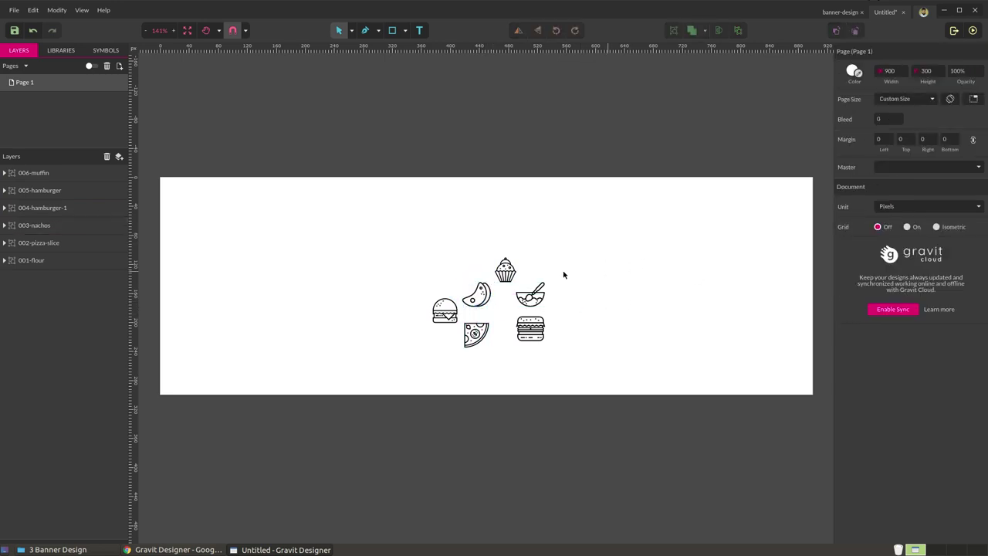
- Move the whole cluster of six icons into the banner's upper-left corner
{"action": "left_click_drag", "start_coordinate": [593, 225], "coordinate": [342, 430]}
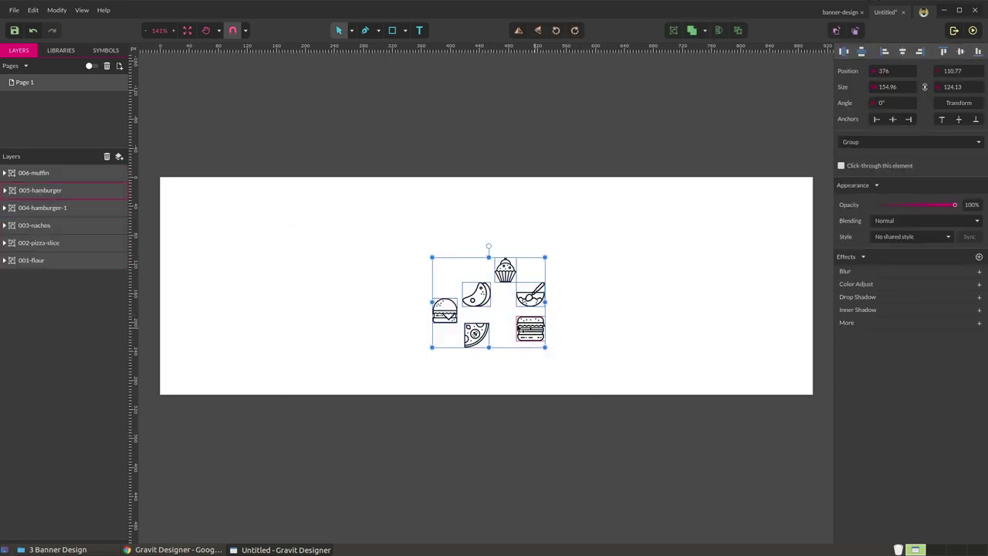
{"action": "left_click_drag", "start_coordinate": [492, 299], "coordinate": [252, 248]}
{"action": "left_click", "coordinate": [406, 281]}
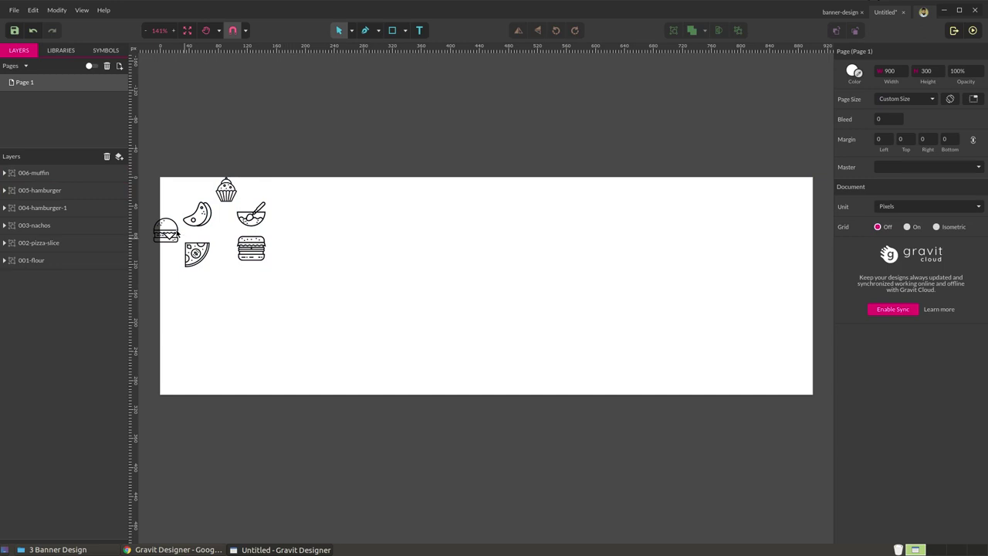
- Arrange the pattern tile with 004-hamburger-1 at X 7, Y 0, the pizza slice below it and 005-hamburger below the muffin
{"action": "left_click_drag", "start_coordinate": [174, 232], "coordinate": [184, 187]}
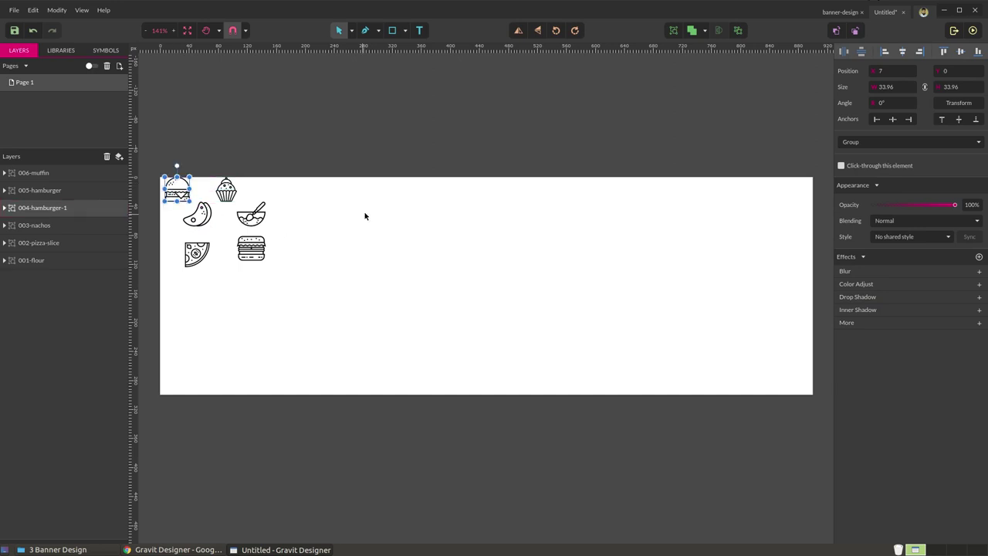
{"action": "left_click", "coordinate": [217, 267]}
{"action": "left_click_drag", "start_coordinate": [196, 252], "coordinate": [177, 240]}
{"action": "left_click_drag", "start_coordinate": [247, 251], "coordinate": [220, 279]}
{"action": "left_click", "coordinate": [181, 312]}
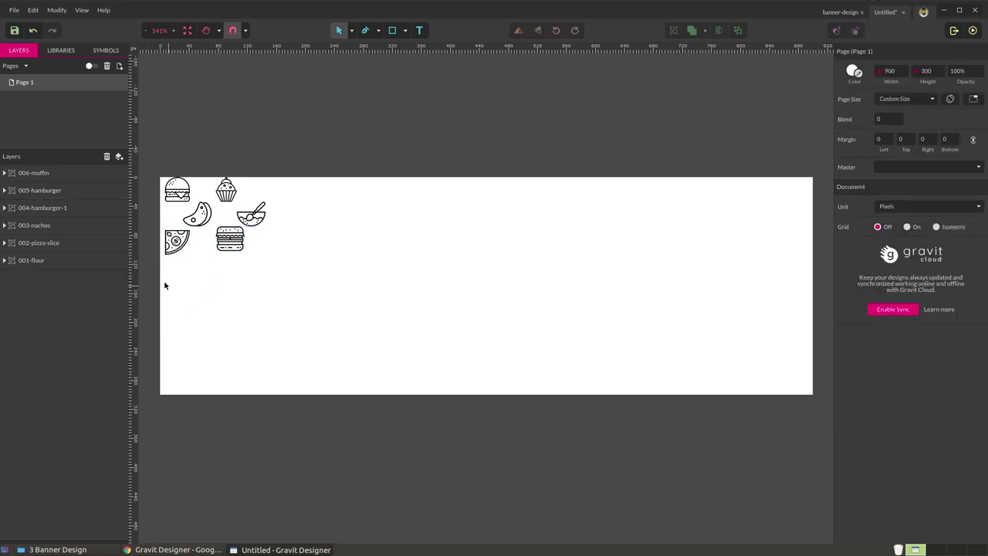
- Group the six icons and place a copy of the group beside it at X 153, Y 0
{"action": "left_click_drag", "start_coordinate": [161, 276], "coordinate": [340, 109]}
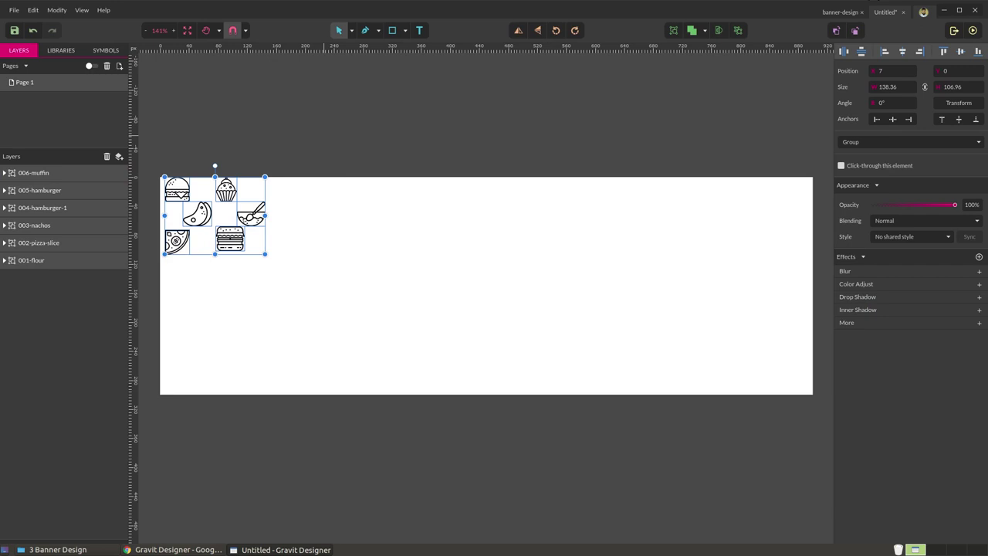
{"action": "key", "text": "ctrl+g"}
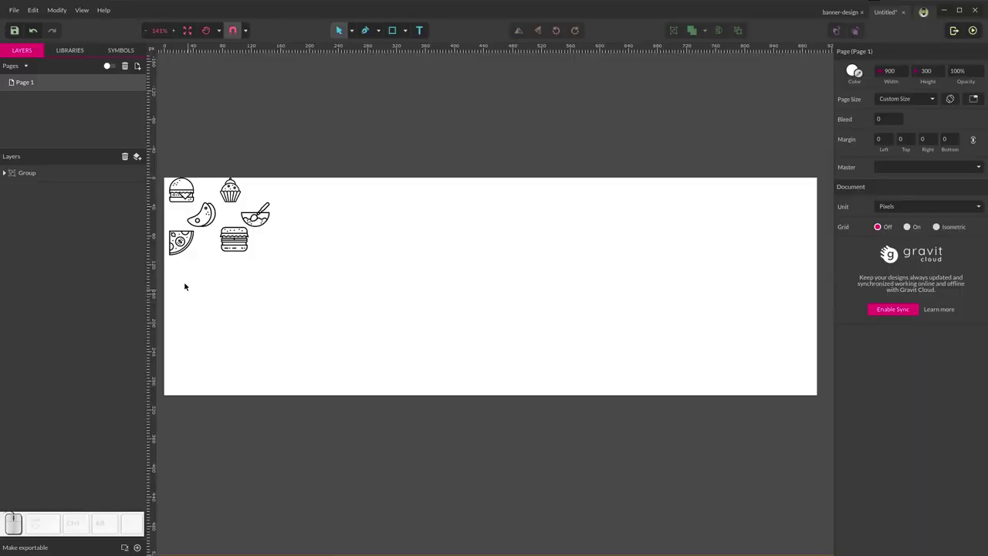
{"action": "left_click_drag", "start_coordinate": [170, 276], "coordinate": [281, 136]}
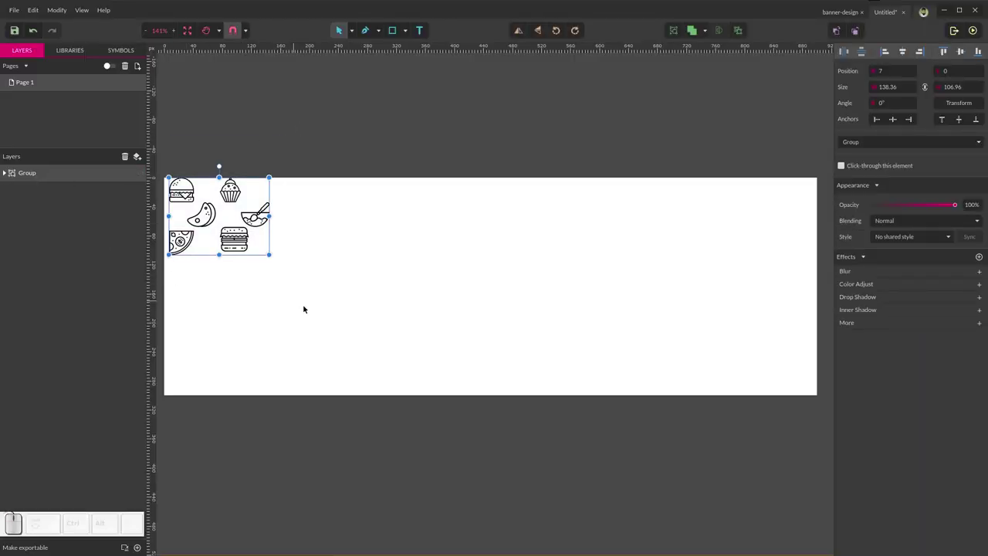
{"action": "key", "text": "alt"}
{"action": "left_click_drag", "start_coordinate": [261, 221], "coordinate": [358, 228]}
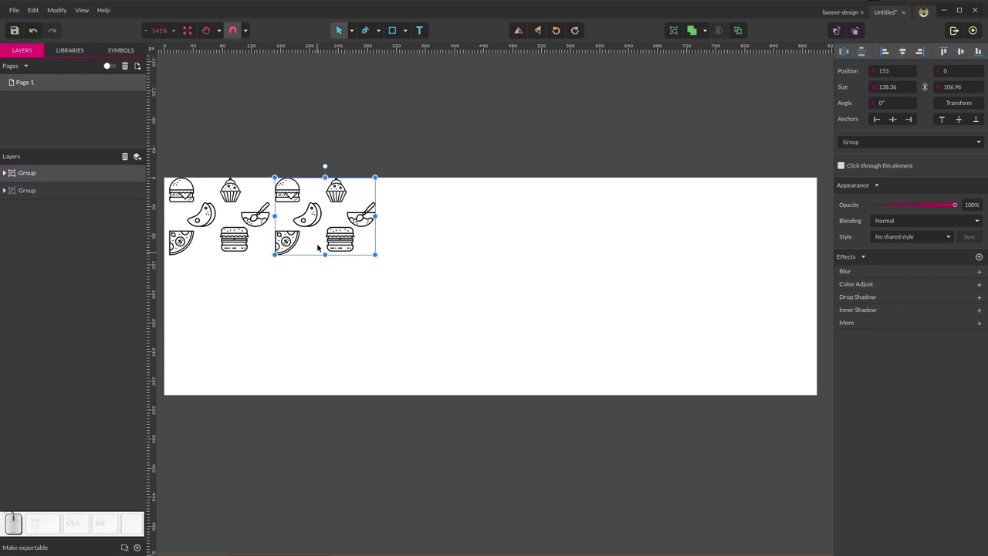
- Try flipping the copied icon group vertically
{"action": "right_click", "coordinate": [340, 218]}
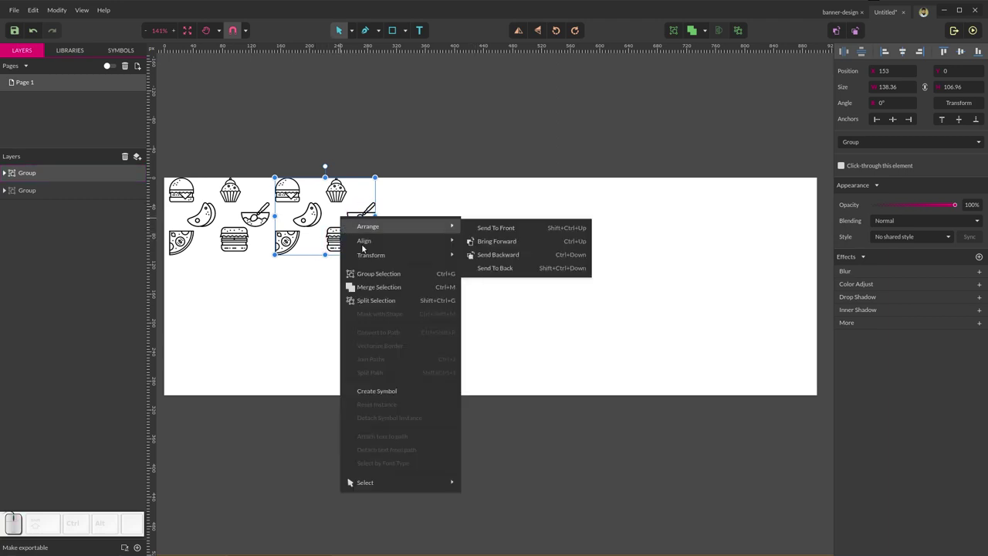
{"action": "mouse_move", "coordinate": [415, 257]}
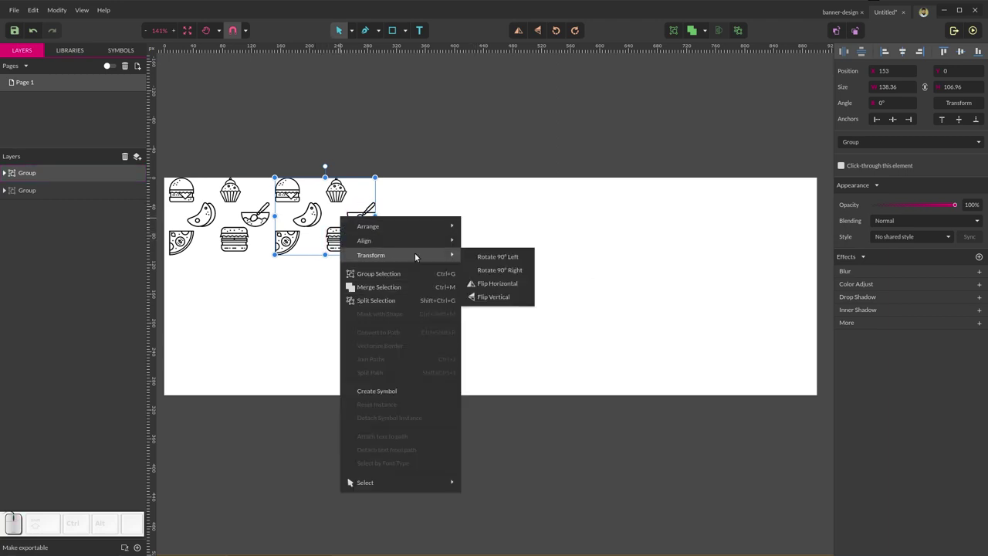
{"action": "left_click", "coordinate": [484, 297]}
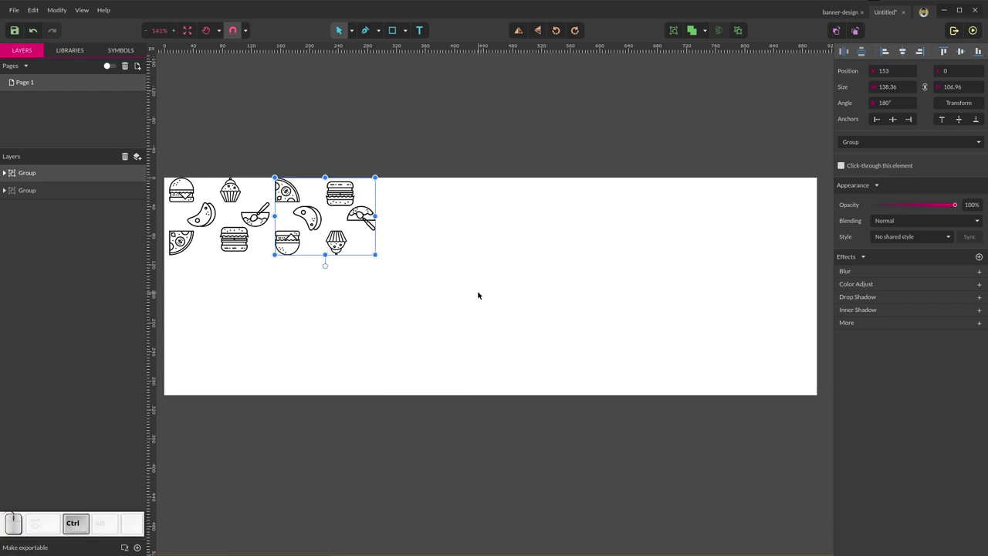
{"action": "key", "text": "ctrl+z"}
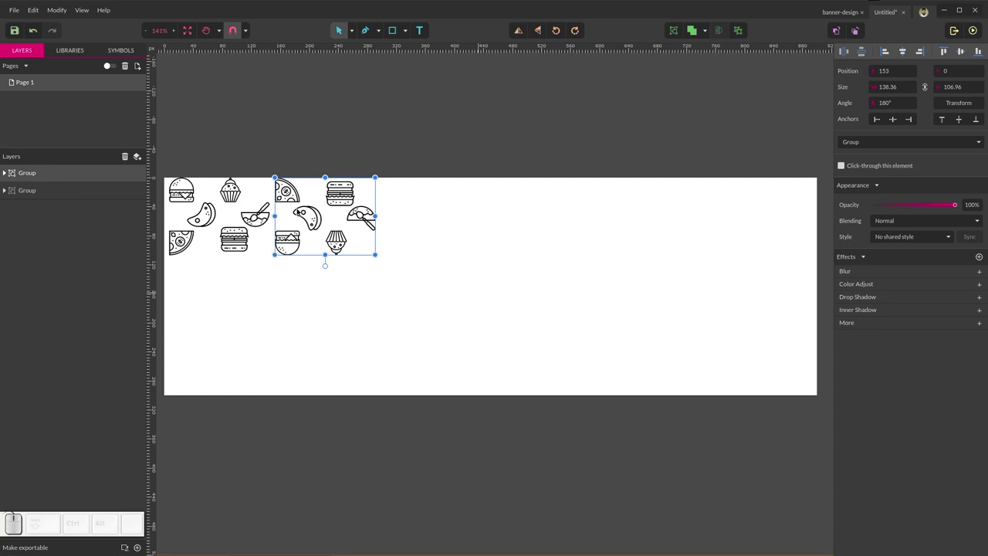
- Flip the copied icon group horizontally so it mirrors the original group
{"action": "right_click", "coordinate": [327, 209]}
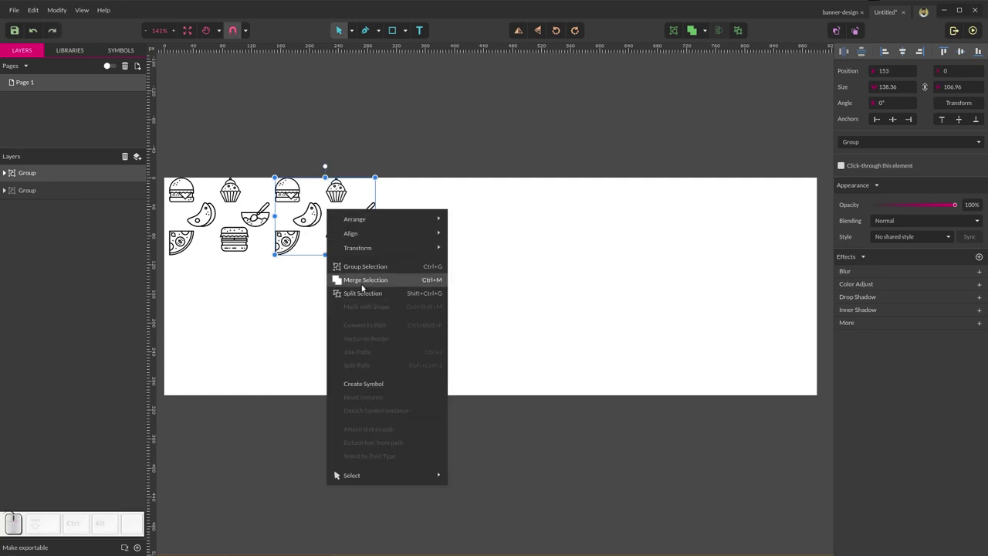
{"action": "mouse_move", "coordinate": [428, 248]}
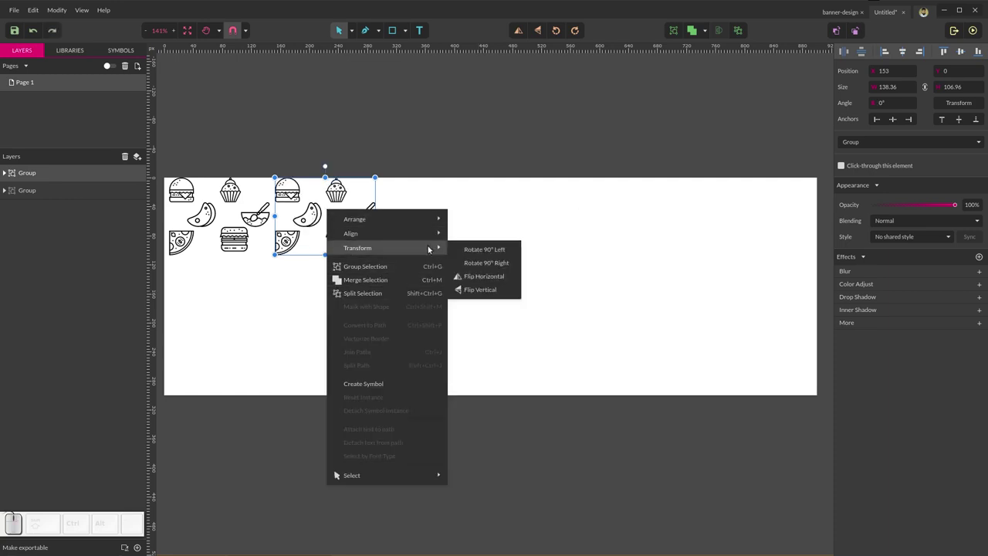
{"action": "left_click", "coordinate": [498, 276]}
{"action": "left_click", "coordinate": [444, 157]}
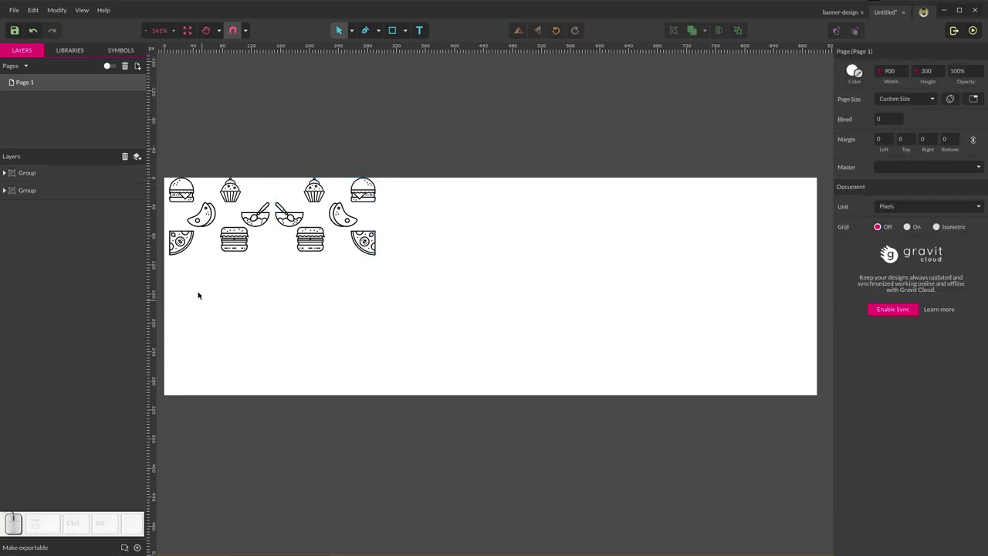
- Group the two mirrored icon groups and place a copy directly below at X 7, Y 112
{"action": "left_click_drag", "start_coordinate": [178, 264], "coordinate": [427, 124]}
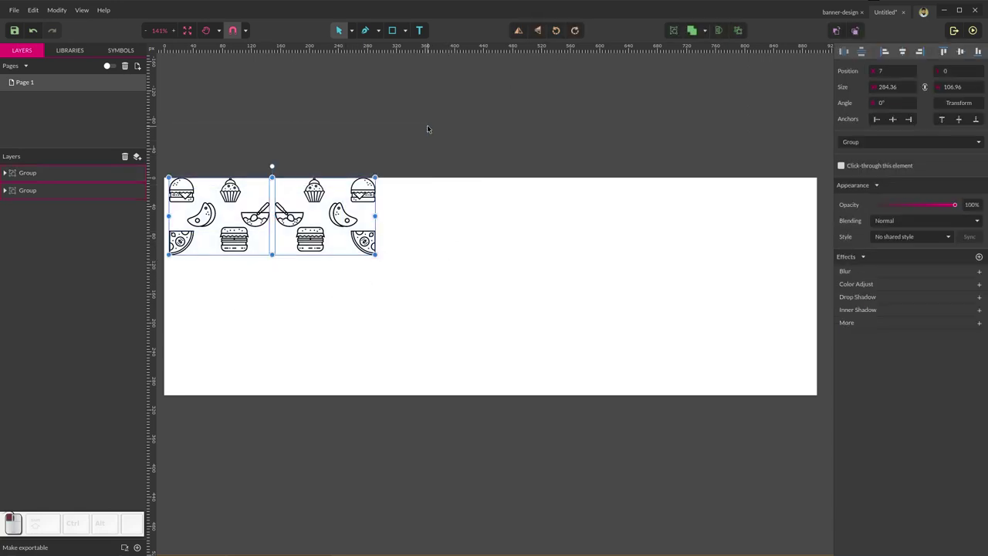
{"action": "key", "text": "ctrl+g"}
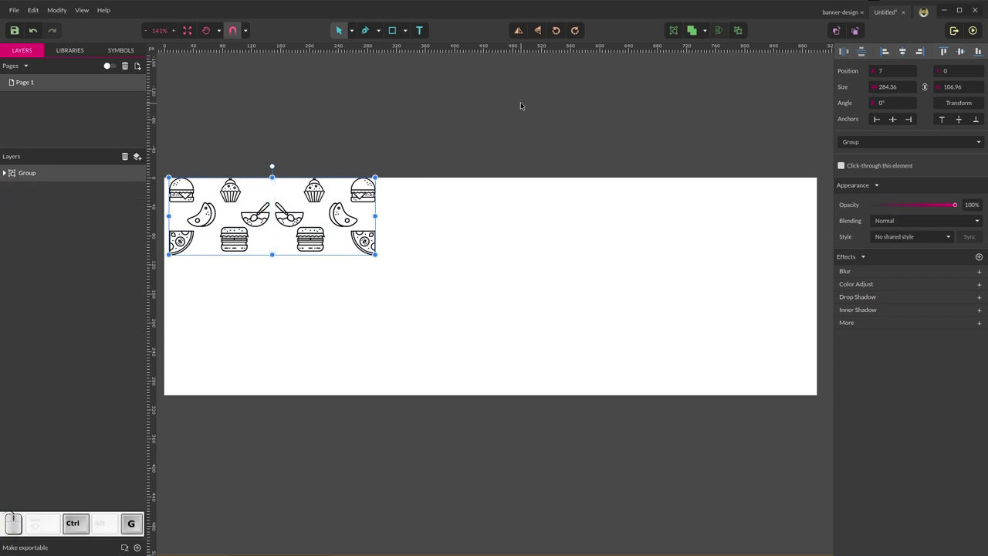
{"action": "key", "text": "alt"}
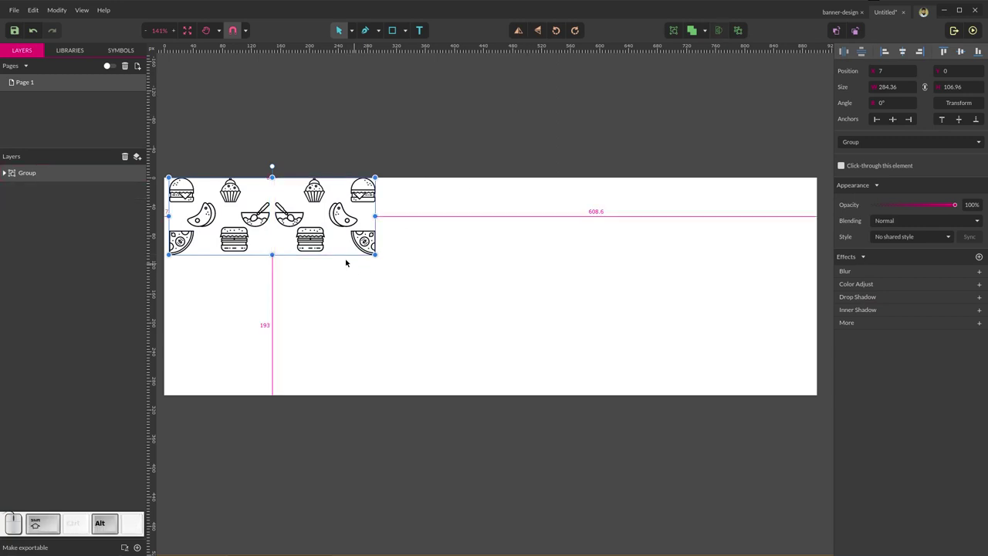
{"action": "left_click_drag", "start_coordinate": [318, 238], "coordinate": [303, 321]}
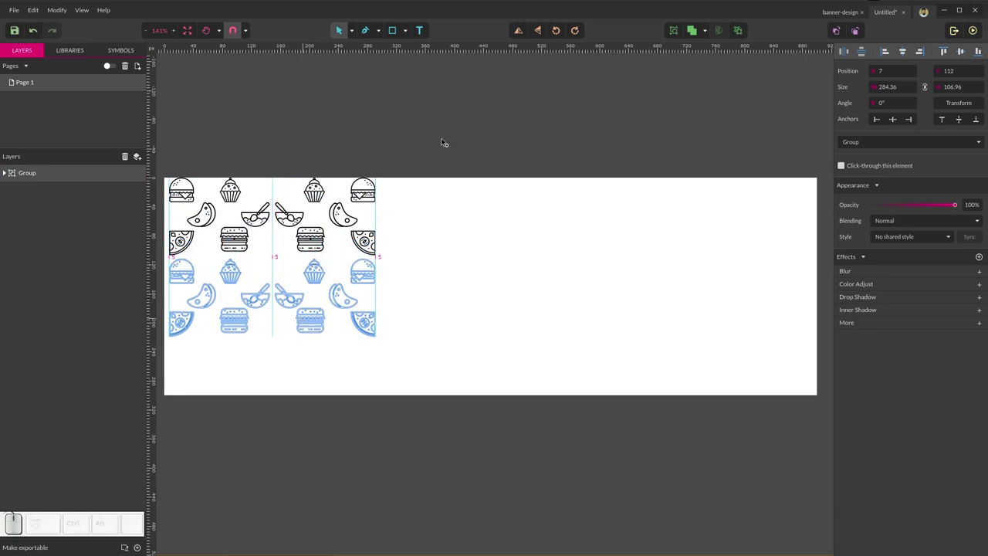
- Group the two icon rows and place copies of the block across the banner at X 324 and X 628, Y 0
{"action": "left_click_drag", "start_coordinate": [434, 146], "coordinate": [155, 441]}
{"action": "key", "text": "ctrl+g"}
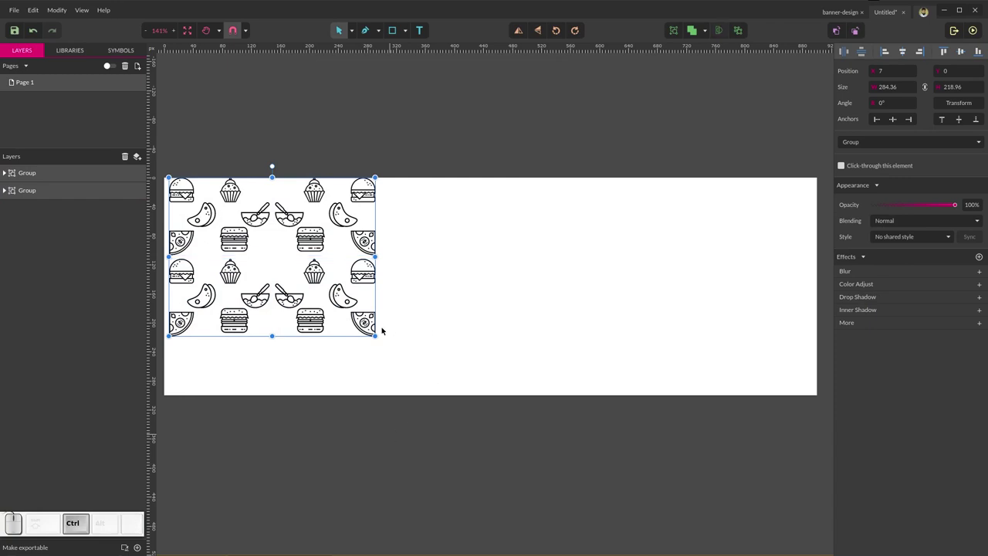
{"action": "left_click_drag", "start_coordinate": [343, 303], "coordinate": [572, 303]}
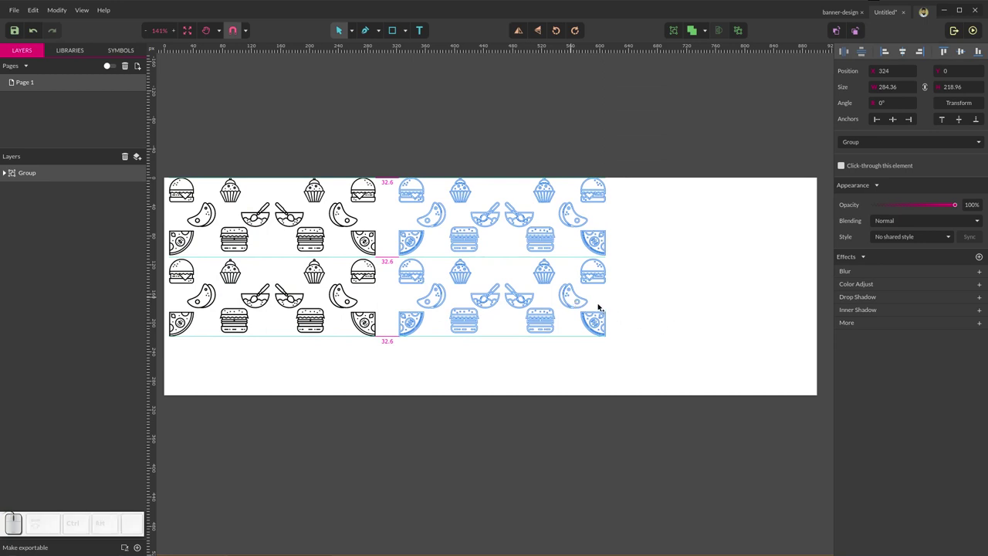
{"action": "left_click_drag", "start_coordinate": [598, 307], "coordinate": [787, 301]}
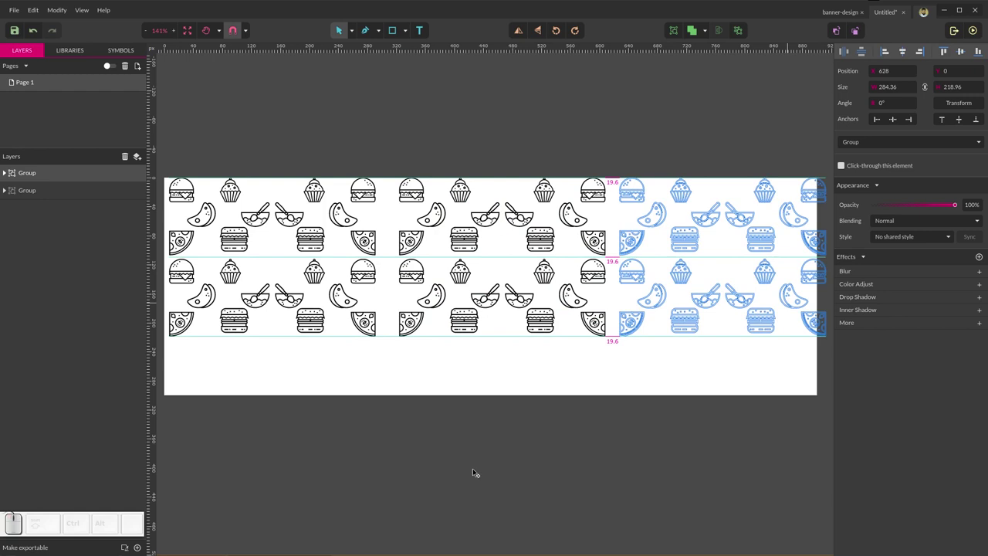
{"action": "left_click_drag", "start_coordinate": [786, 301], "coordinate": [787, 301]}
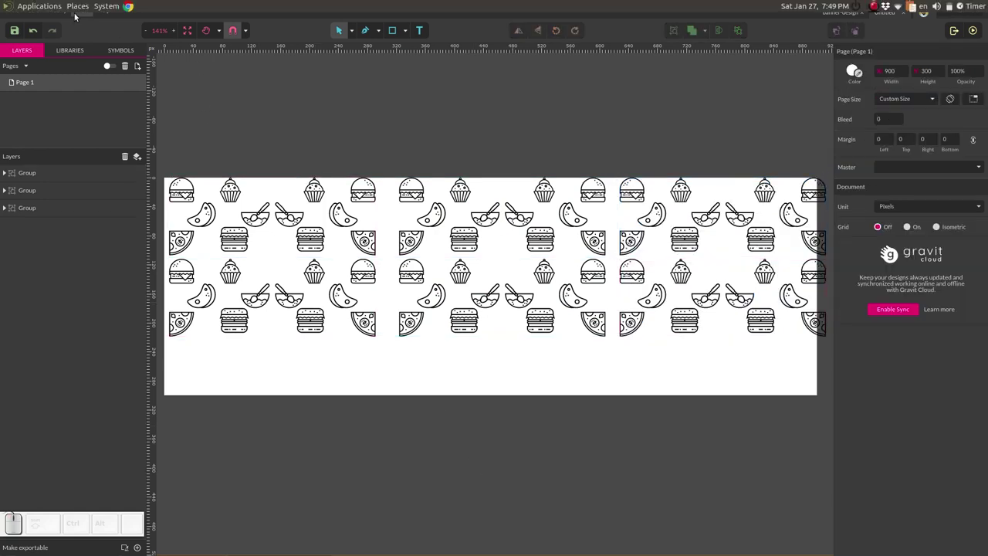
- Switch the view mode to Output View to hide artwork extending beyond the banner
{"action": "left_click", "coordinate": [81, 10]}
{"action": "mouse_move", "coordinate": [146, 101]}
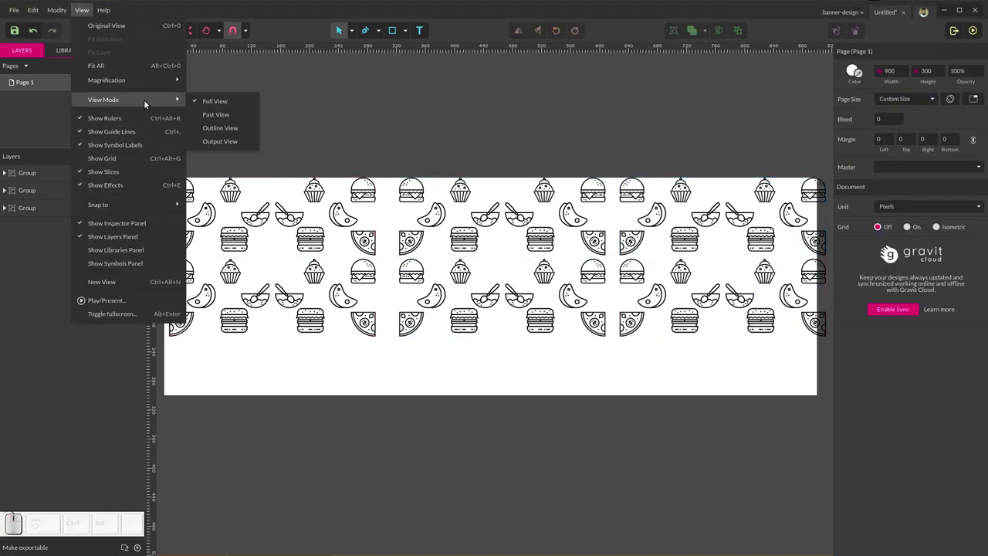
{"action": "left_click", "coordinate": [220, 142]}
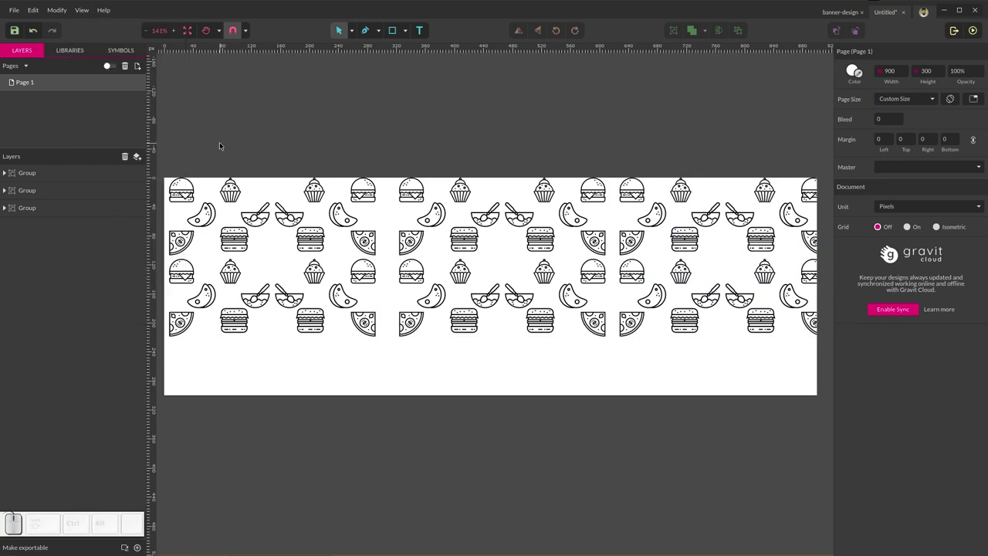
- Scale the three icon groups together proportionally to about 1315 x 318 px so they cover the banner's full height
{"action": "scroll", "coordinate": [337, 403], "scroll_direction": "down", "scroll_amount": 2}
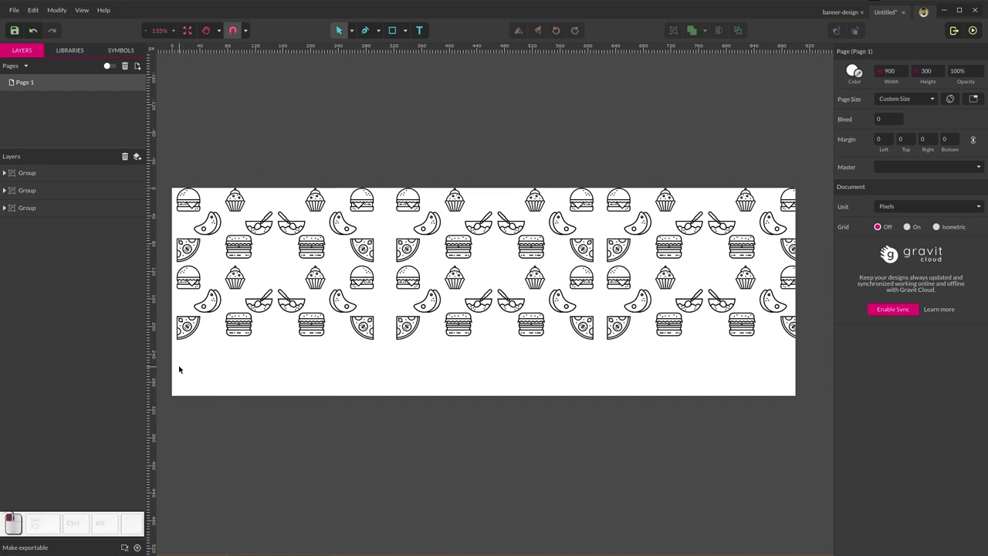
{"action": "left_click_drag", "start_coordinate": [179, 366], "coordinate": [783, 128]}
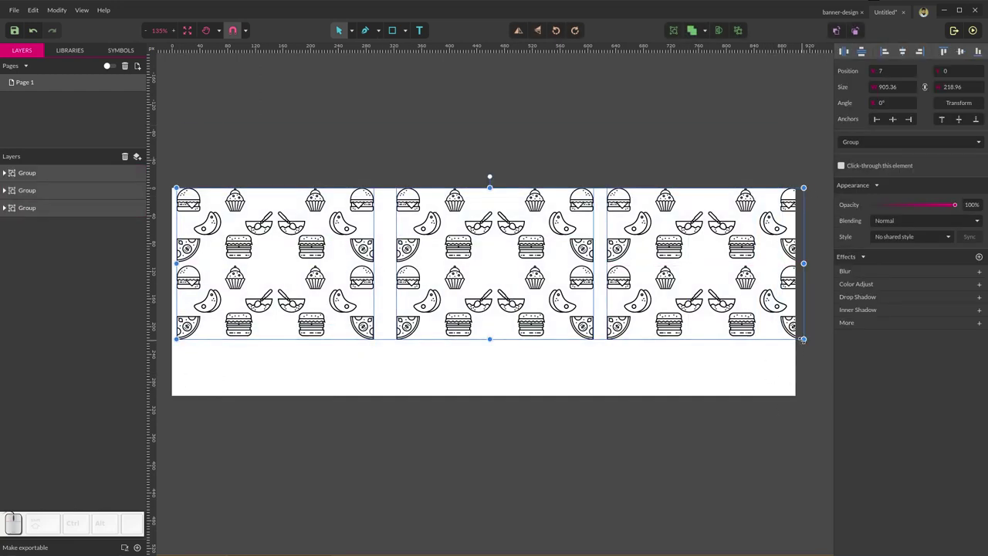
{"action": "key", "text": "shift"}
{"action": "left_click_drag", "start_coordinate": [809, 352], "coordinate": [901, 409]}
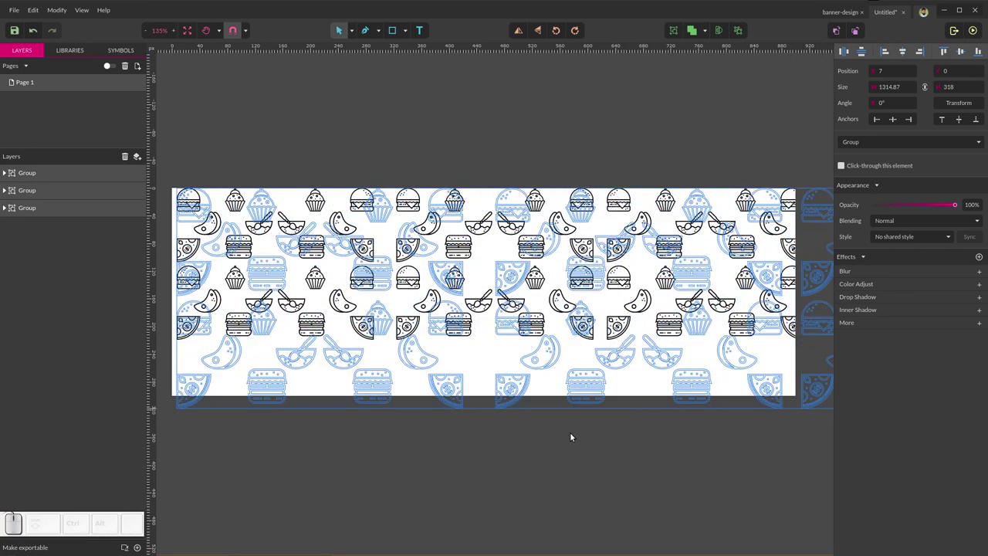
{"action": "left_click", "coordinate": [454, 435]}
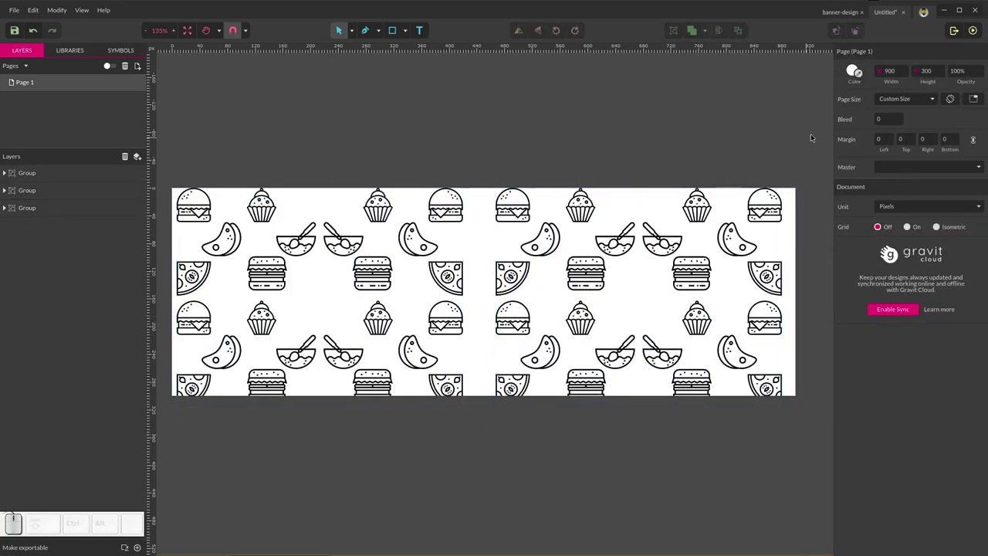
- Group the three enlarged icon blocks and rename the resulting group Patteren
{"action": "left_click_drag", "start_coordinate": [818, 133], "coordinate": [201, 475]}
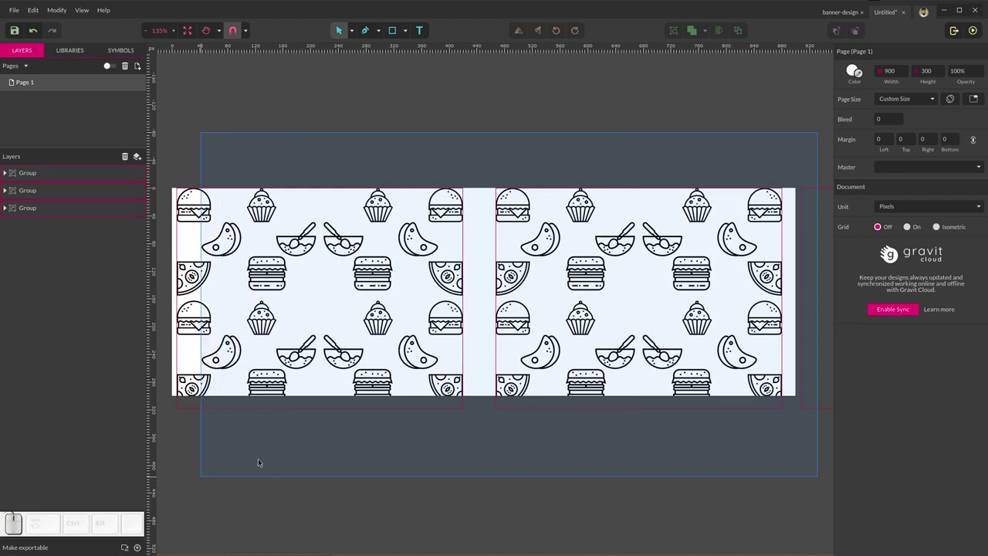
{"action": "left_click_drag", "start_coordinate": [258, 462], "coordinate": [259, 462]}
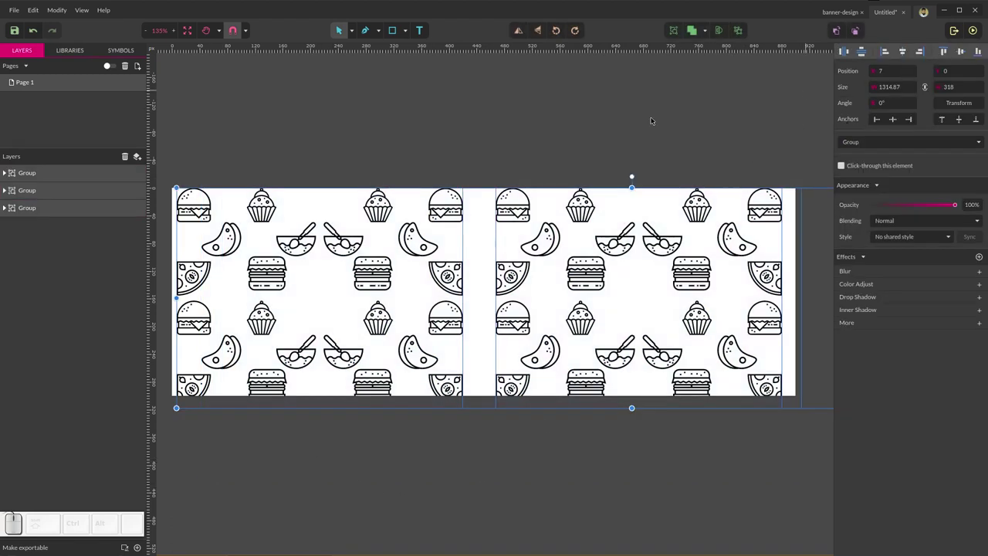
{"action": "key", "text": "ctrl+g"}
{"action": "double_click", "coordinate": [23, 173]}
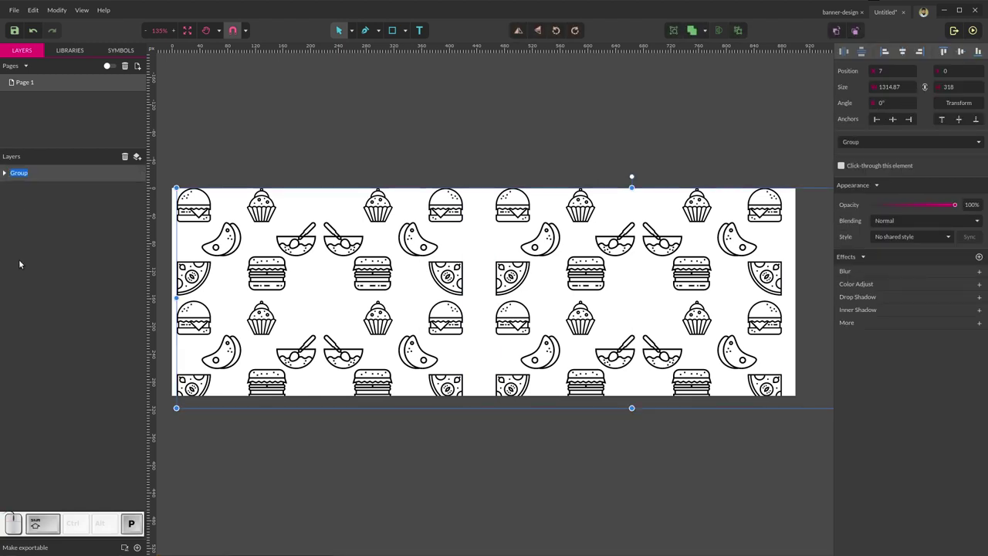
{"action": "type", "text": "Patteren"}
{"action": "key", "text": "Return"}
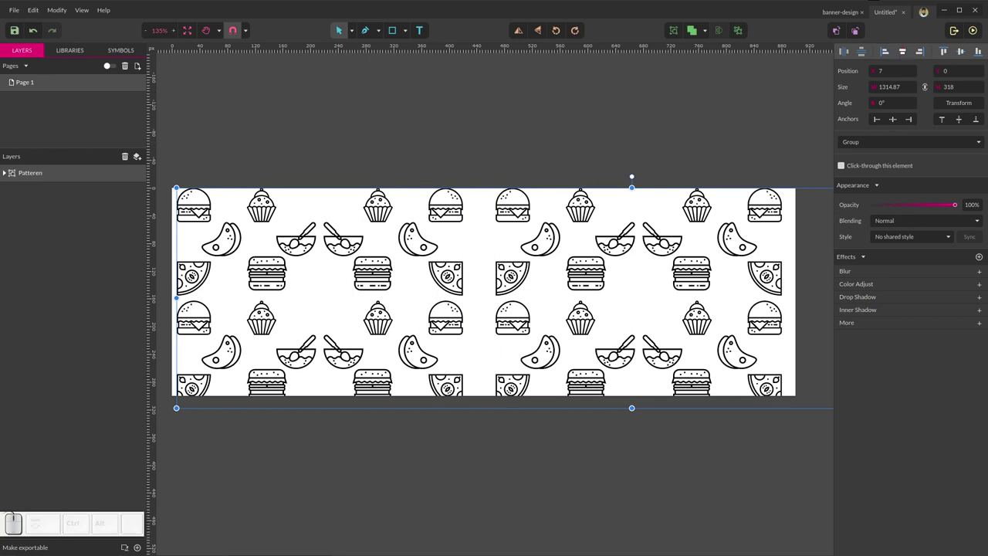
- Centre the Patteren group horizontally and vertically on the page
{"action": "left_click", "coordinate": [960, 51]}
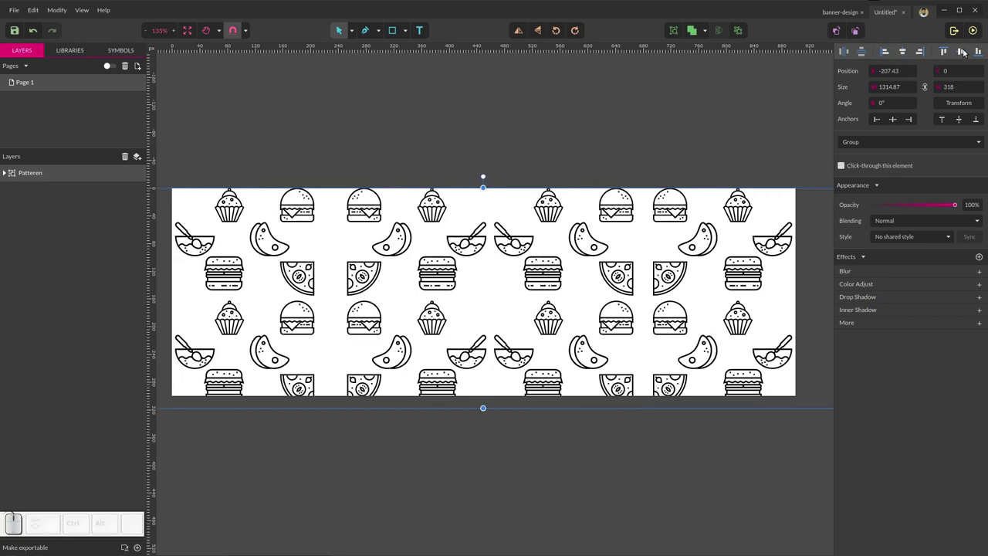
{"action": "left_click", "coordinate": [532, 111]}
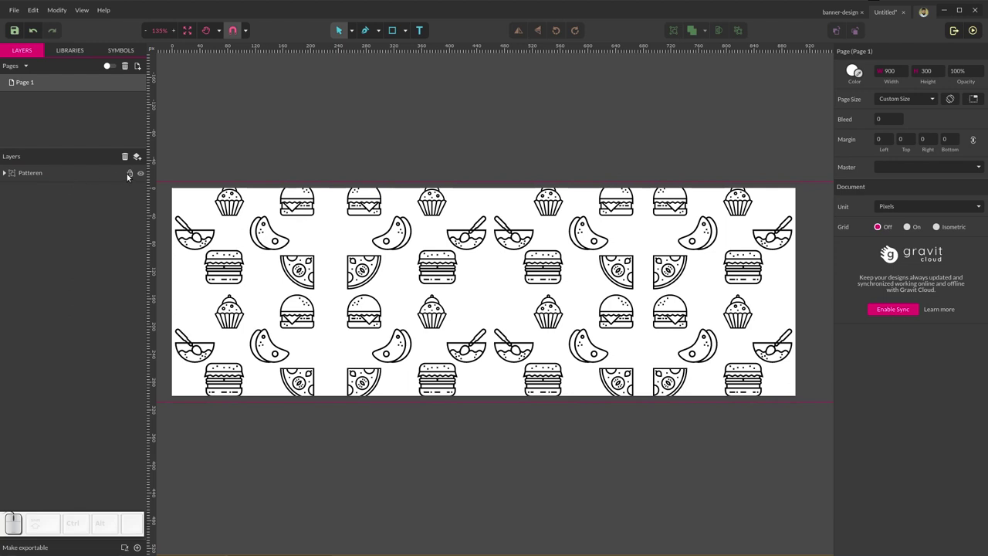
- Set the Patteren group's opacity to 10% and lock the group
{"action": "left_click", "coordinate": [78, 173]}
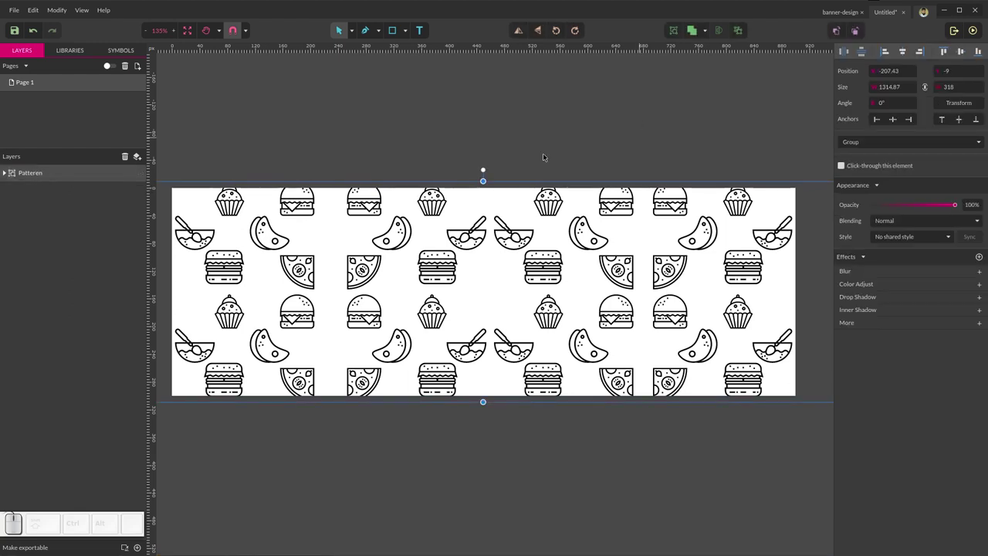
{"action": "left_click_drag", "start_coordinate": [956, 205], "coordinate": [901, 202]}
{"action": "left_click", "coordinate": [969, 204]}
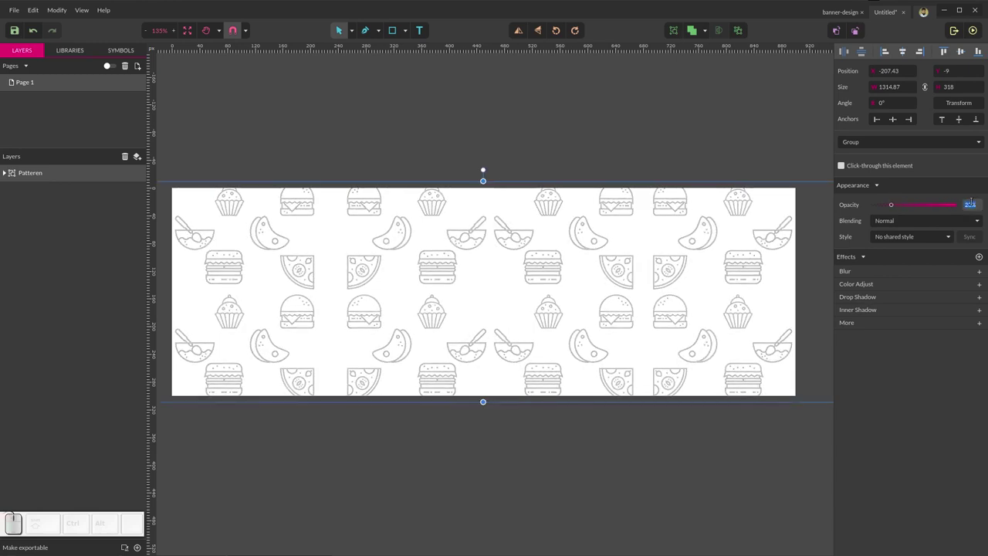
{"action": "type", "text": "10"}
{"action": "key", "text": "Return"}
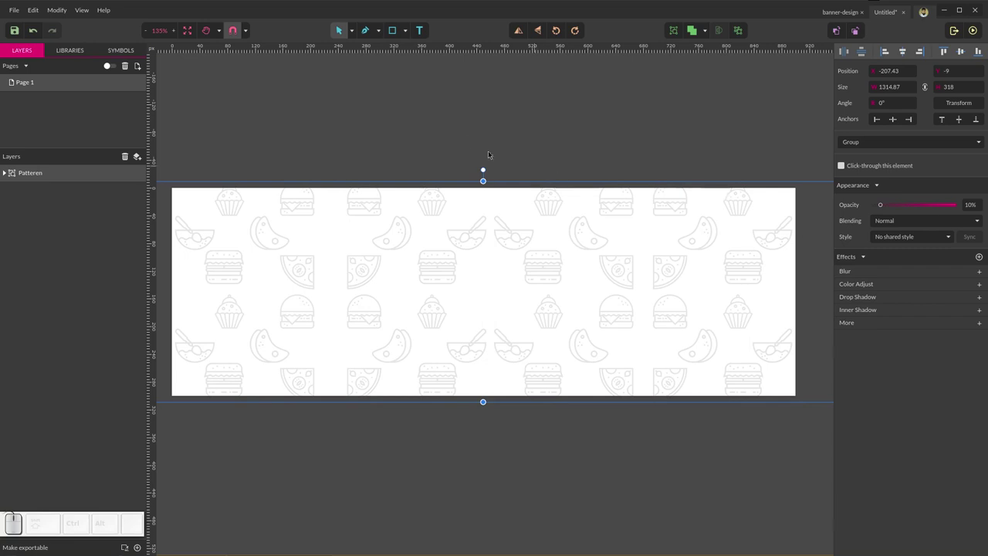
{"action": "left_click", "coordinate": [470, 122]}
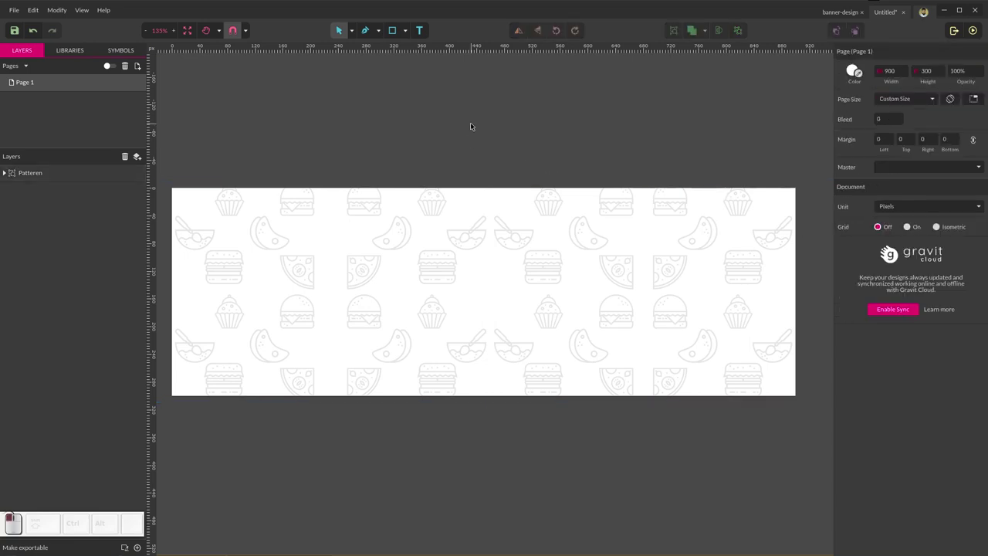
{"action": "left_click", "coordinate": [129, 173]}
- Give the page background a radial gradient with golden yellow #F2B227 as its centre colour
{"action": "left_click", "coordinate": [853, 71]}
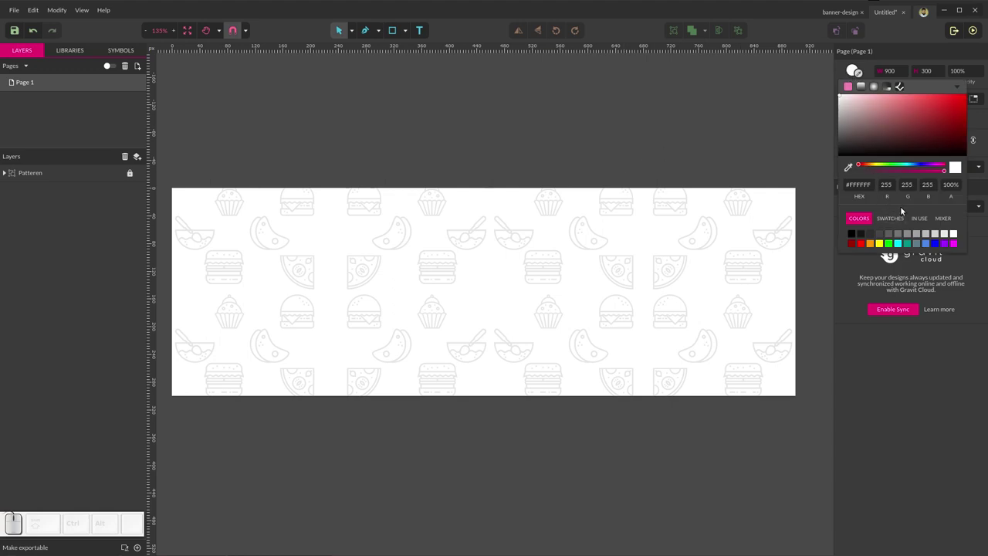
{"action": "left_click", "coordinate": [873, 87]}
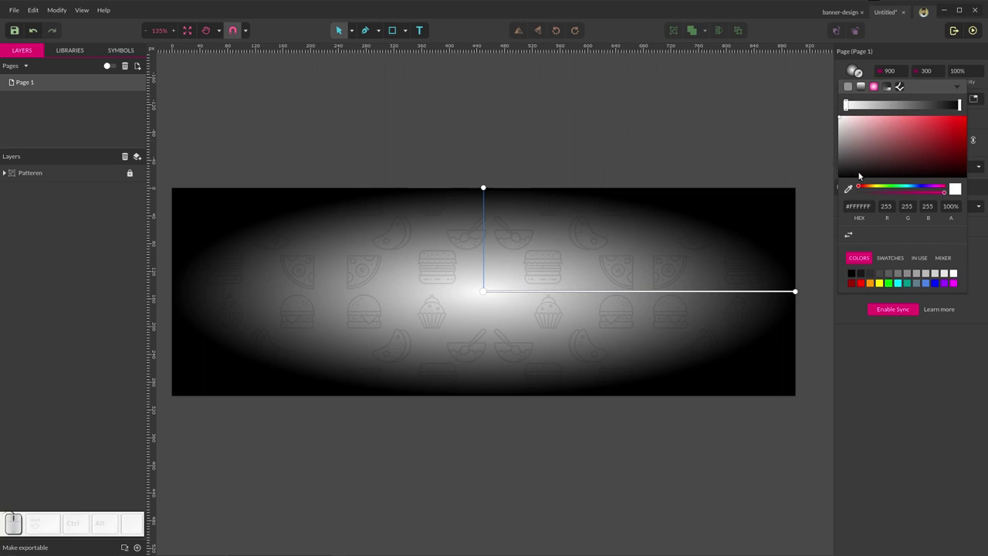
{"action": "left_click_drag", "start_coordinate": [873, 188], "coordinate": [874, 190]}
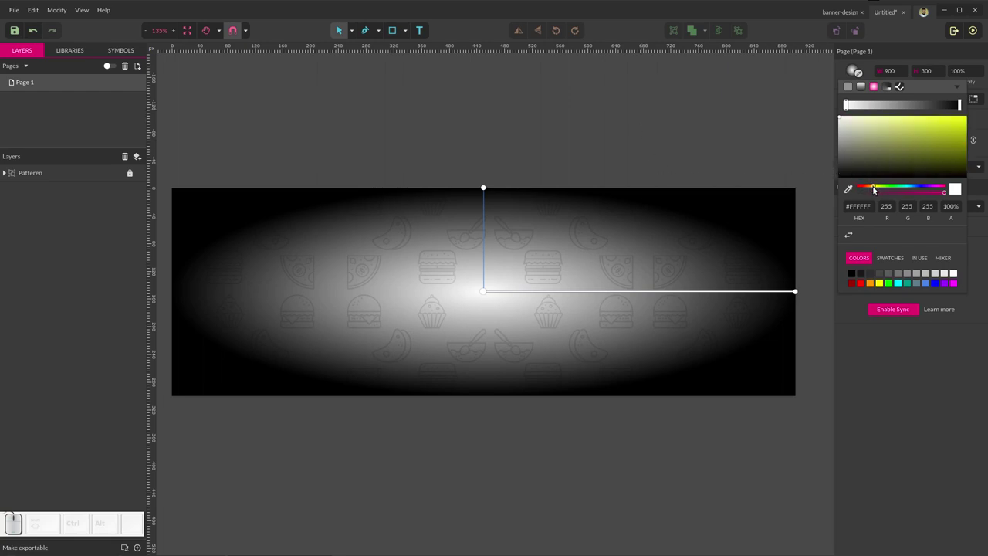
{"action": "left_click", "coordinate": [871, 189]}
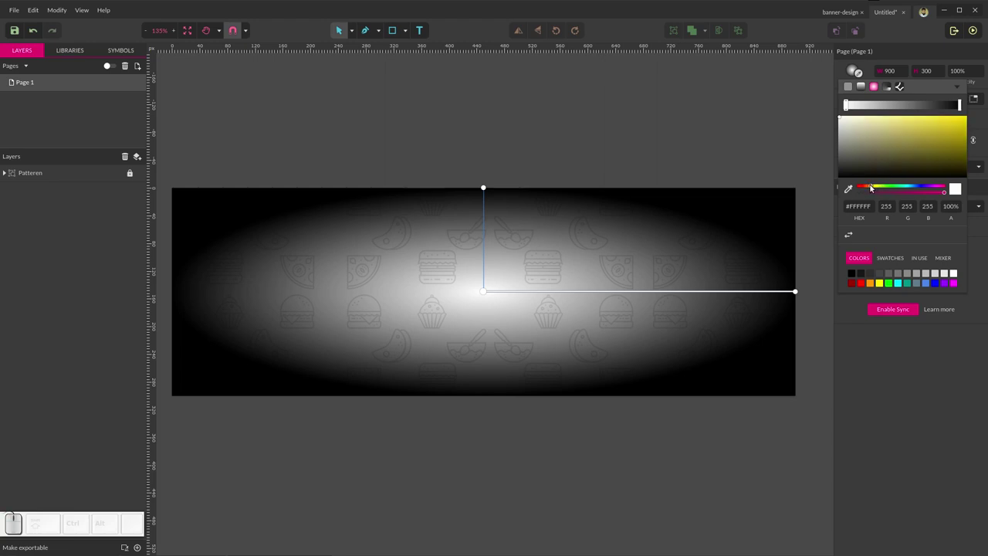
{"action": "left_click_drag", "start_coordinate": [945, 145], "coordinate": [946, 119]}
{"action": "left_click_drag", "start_coordinate": [866, 190], "coordinate": [870, 190]}
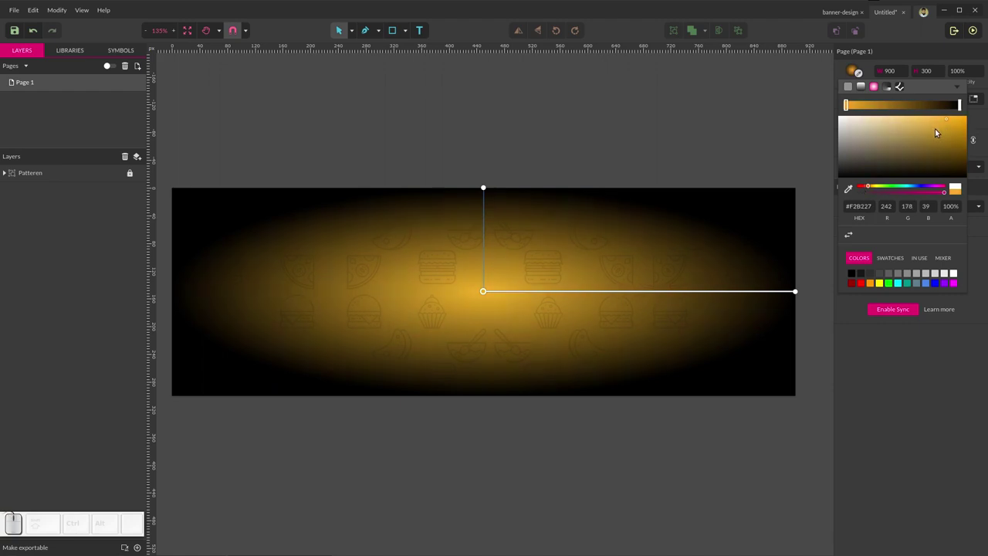
- Set the outer colour of the page's radial gradient to dark gold #AA7400
{"action": "left_click", "coordinate": [961, 105]}
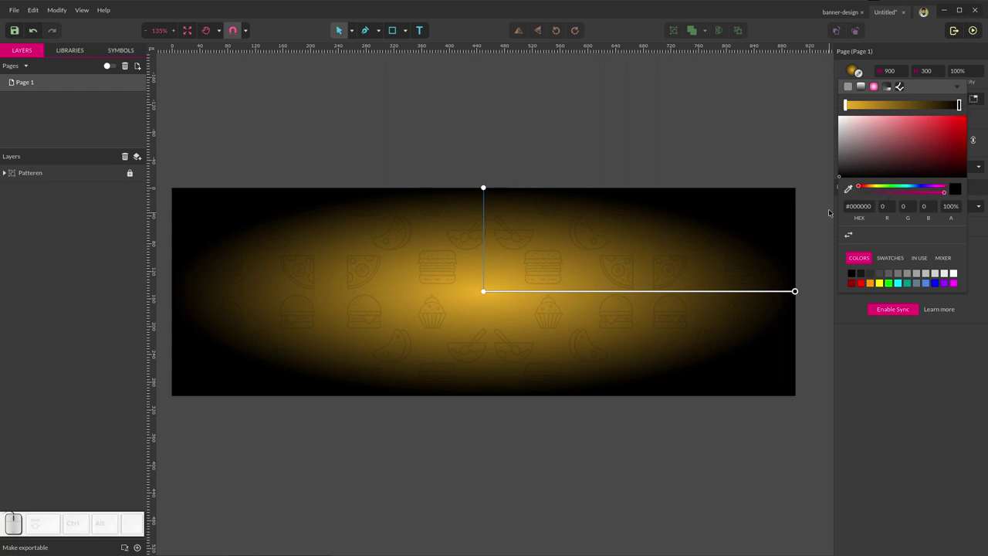
{"action": "left_click", "coordinate": [849, 189]}
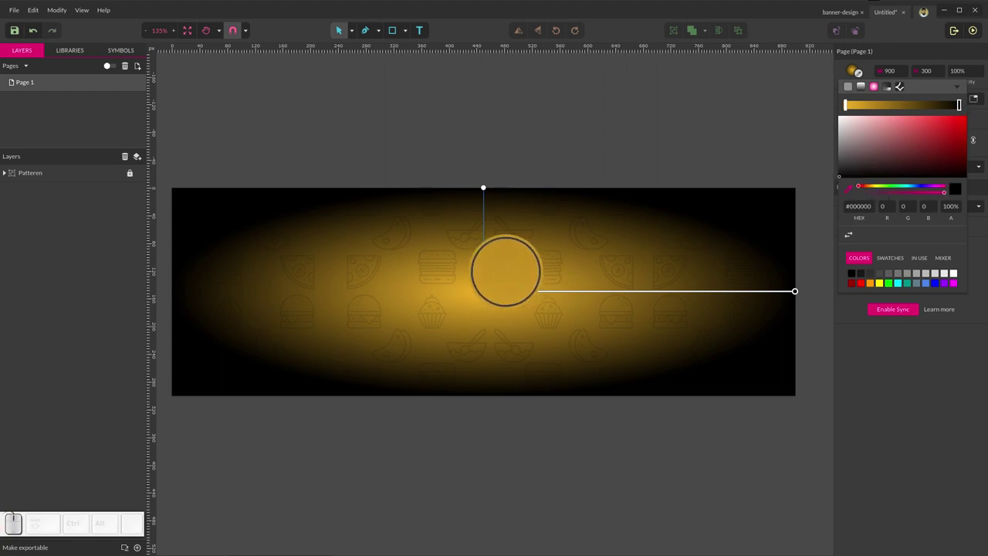
{"action": "left_click", "coordinate": [508, 275]}
{"action": "left_click_drag", "start_coordinate": [942, 129], "coordinate": [961, 148]}
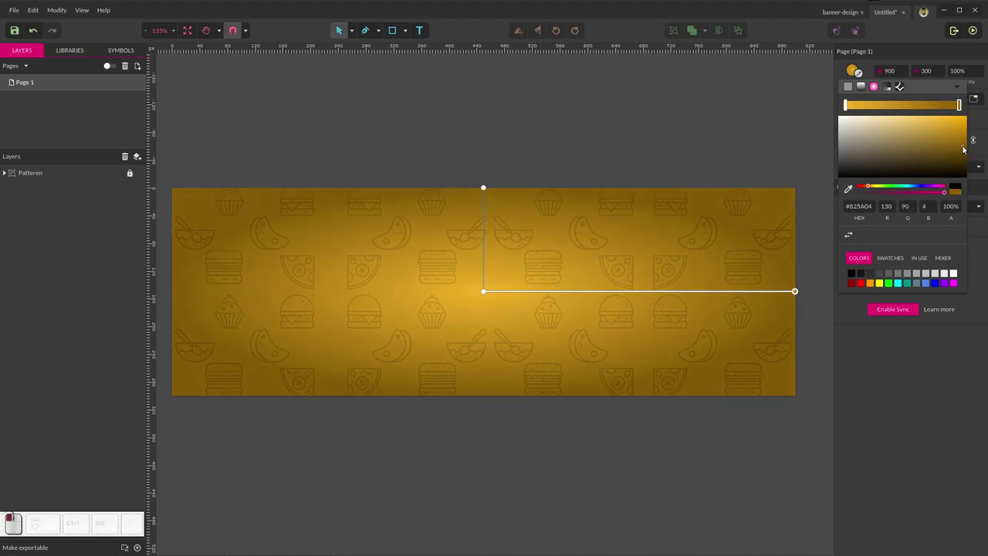
{"action": "left_click_drag", "start_coordinate": [967, 152], "coordinate": [971, 139]}
{"action": "left_click", "coordinate": [496, 498]}
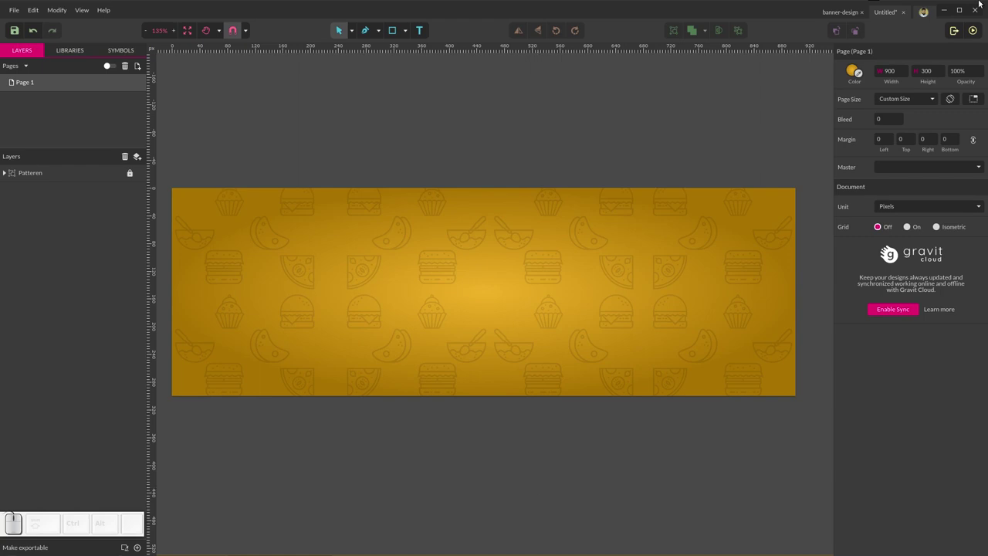
{"action": "left_click", "coordinate": [841, 12]}
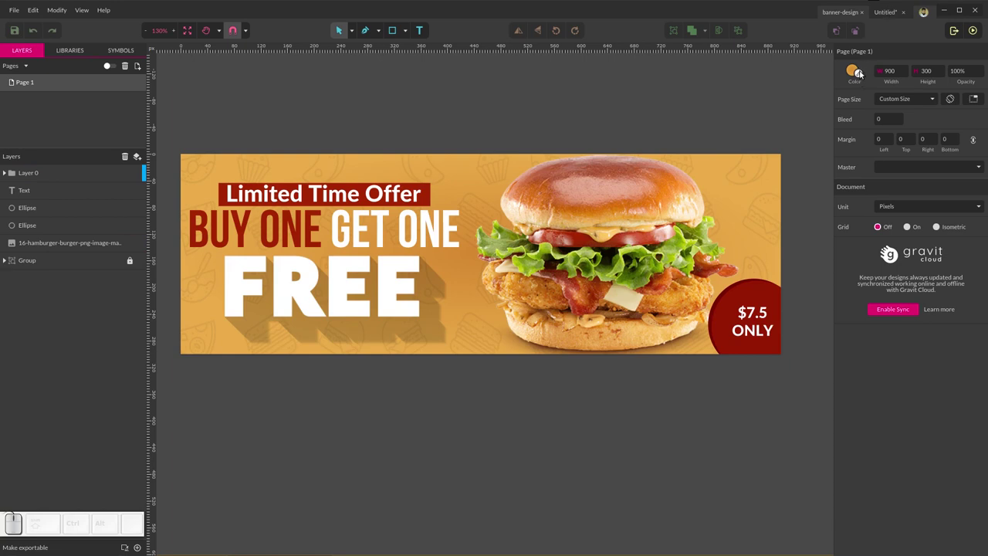
{"action": "left_click_drag", "start_coordinate": [859, 72], "coordinate": [723, 187]}
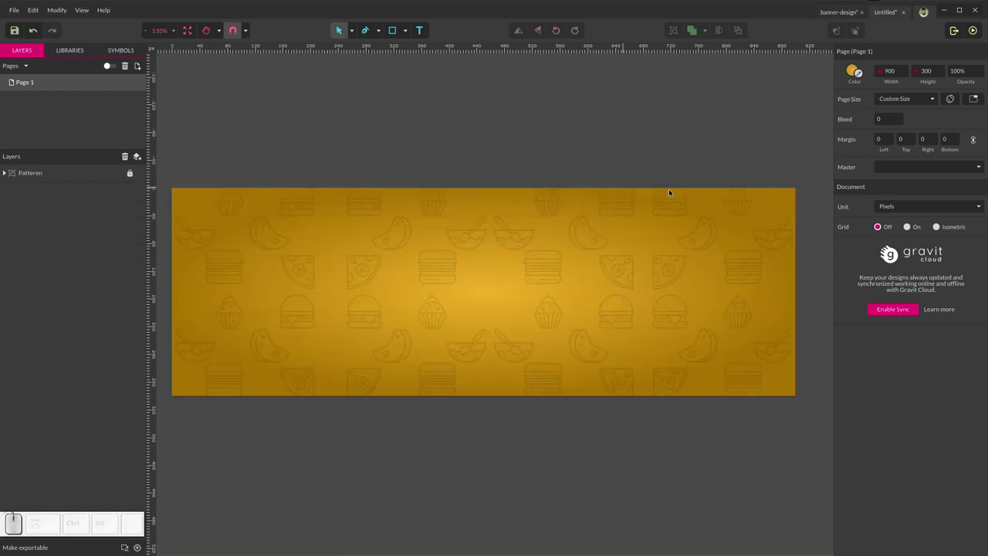
{"action": "left_click", "coordinate": [857, 71]}
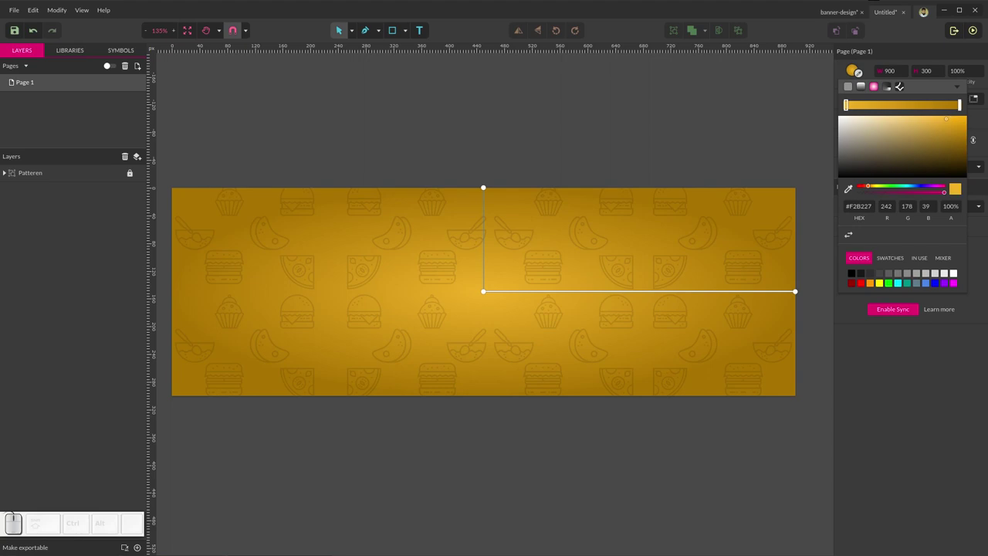
{"action": "key", "text": "Escape"}
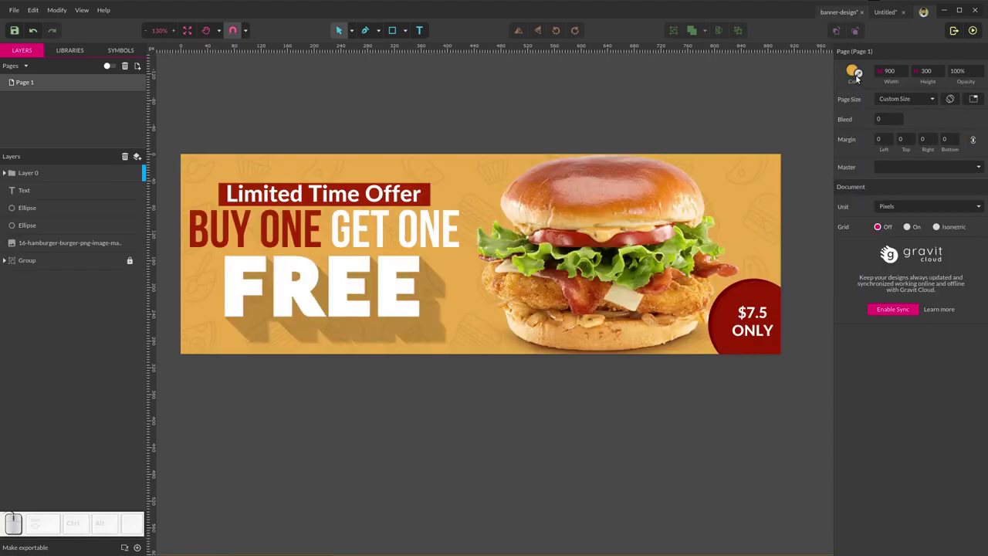
- Copy the page colour's hex code #EBAB48 from the banner-design document
{"action": "left_click", "coordinate": [856, 71]}
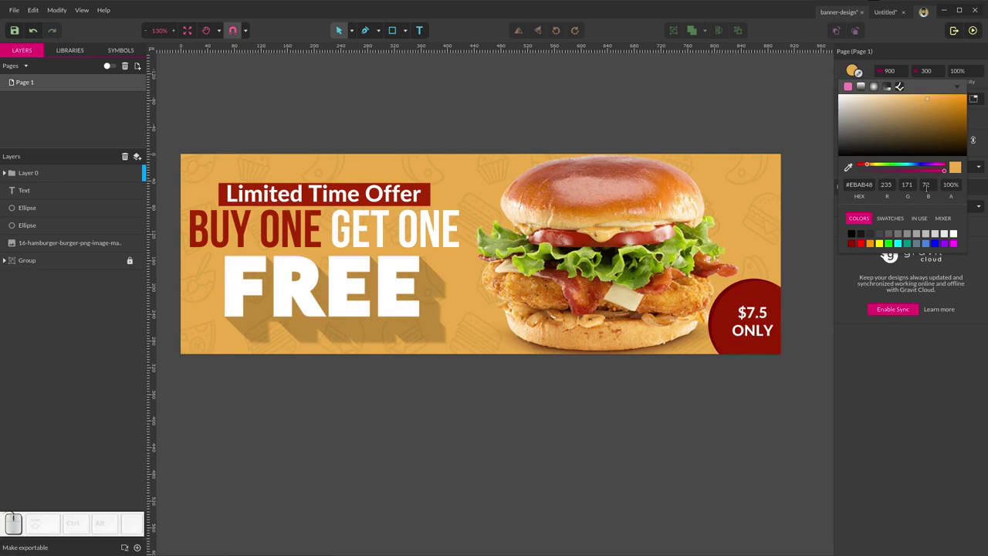
{"action": "left_click", "coordinate": [852, 182]}
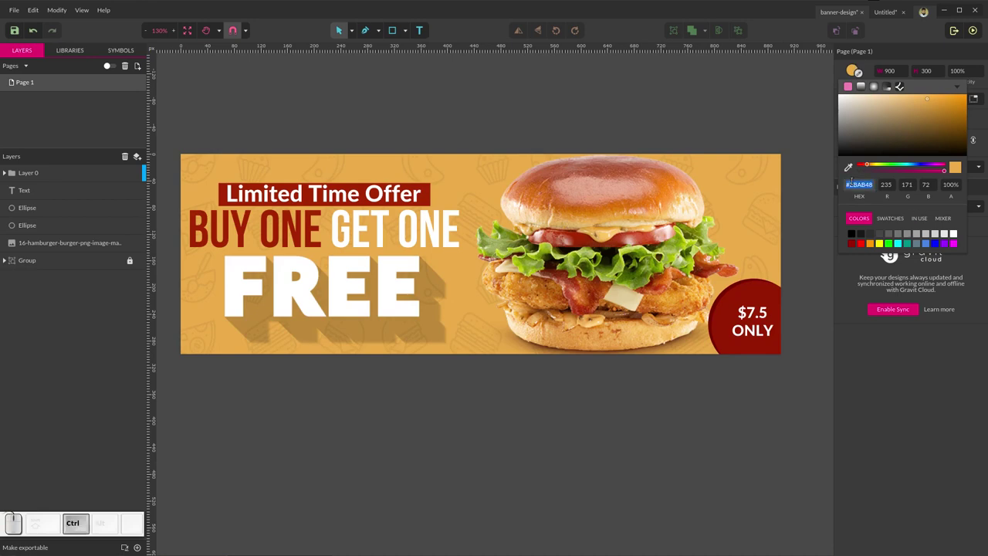
{"action": "key", "text": "ctrl+c"}
- Set the outer colour of the untitled banner's radial page gradient to the copied #EBAB48
{"action": "left_click", "coordinate": [888, 15]}
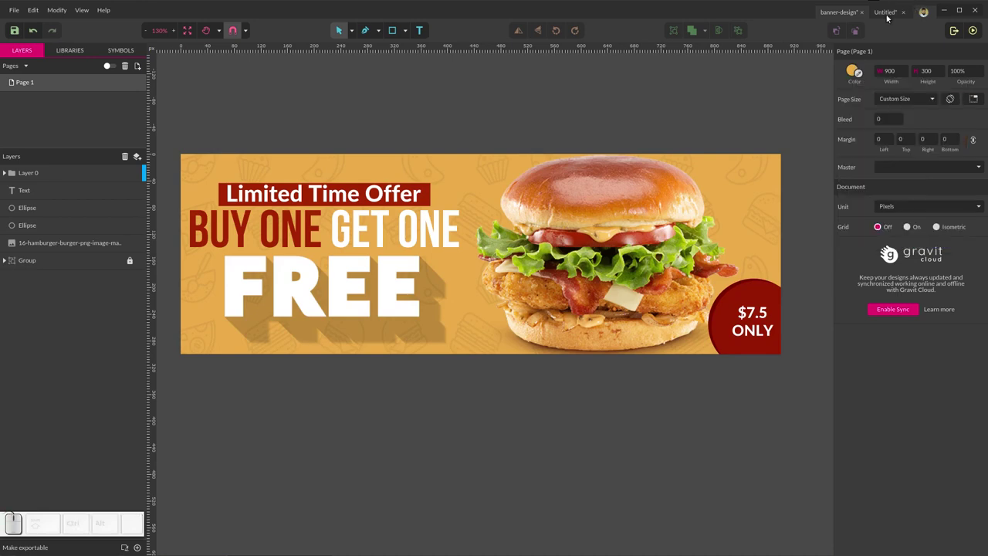
{"action": "left_click", "coordinate": [854, 71]}
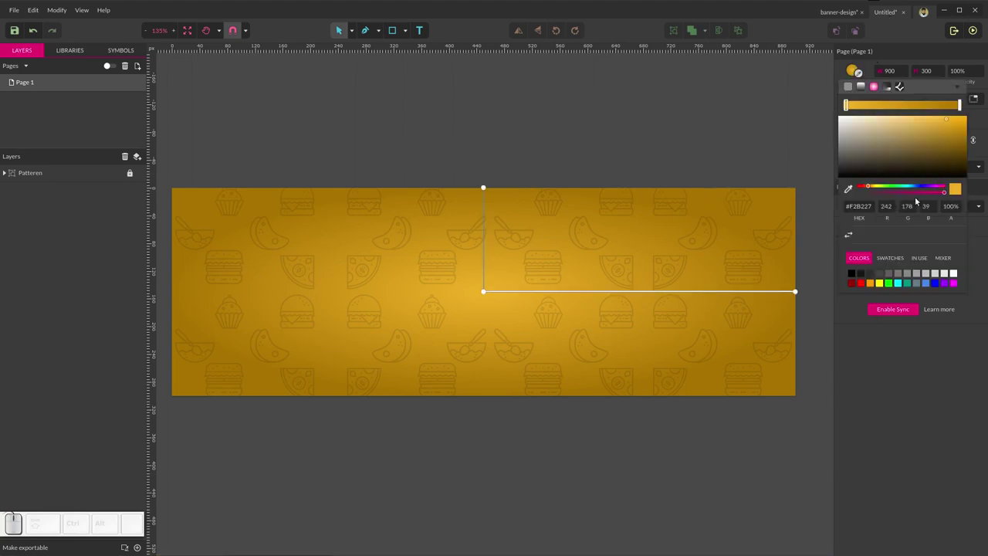
{"action": "left_click", "coordinate": [960, 105]}
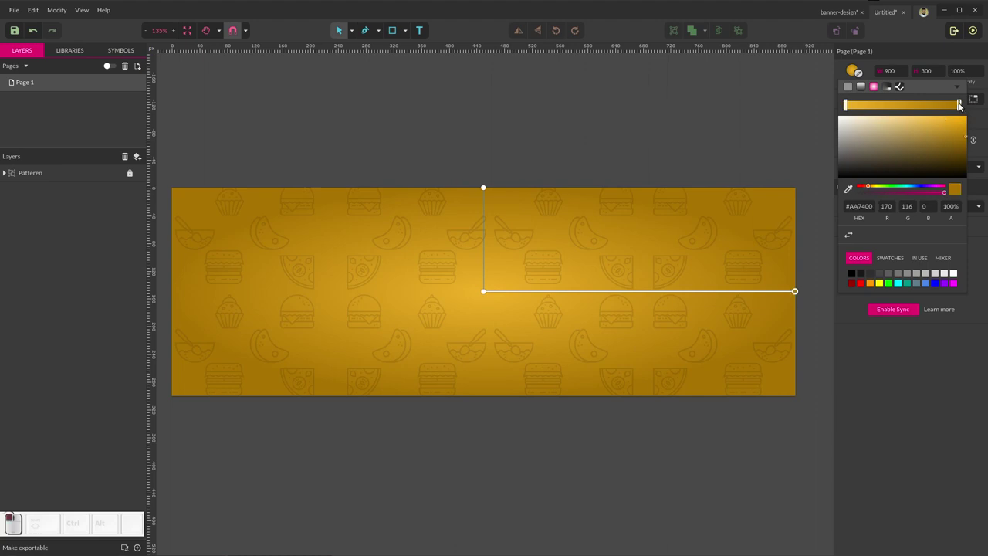
{"action": "left_click", "coordinate": [855, 205]}
{"action": "key", "text": "ctrl+v"}
{"action": "left_click", "coordinate": [751, 139]}
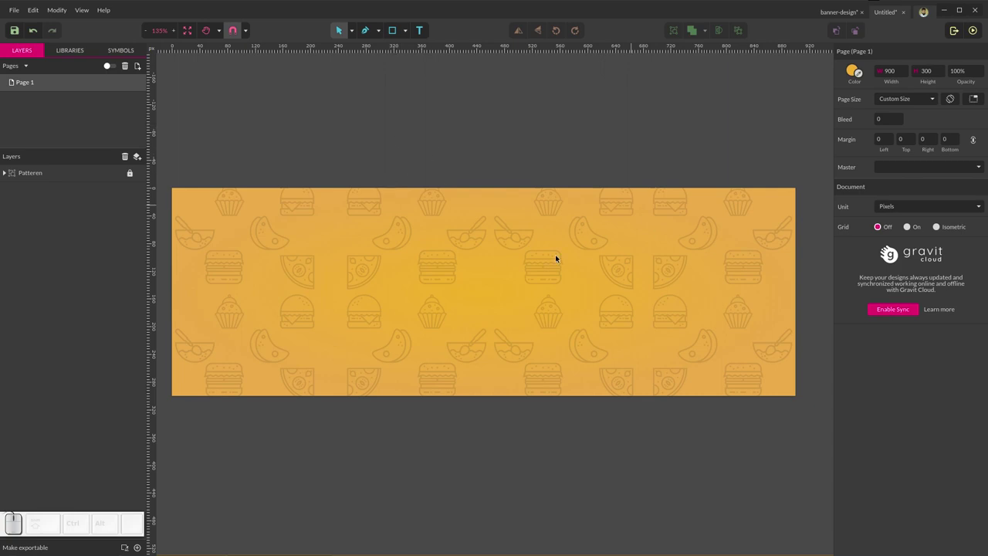
{"action": "left_click", "coordinate": [176, 549]}
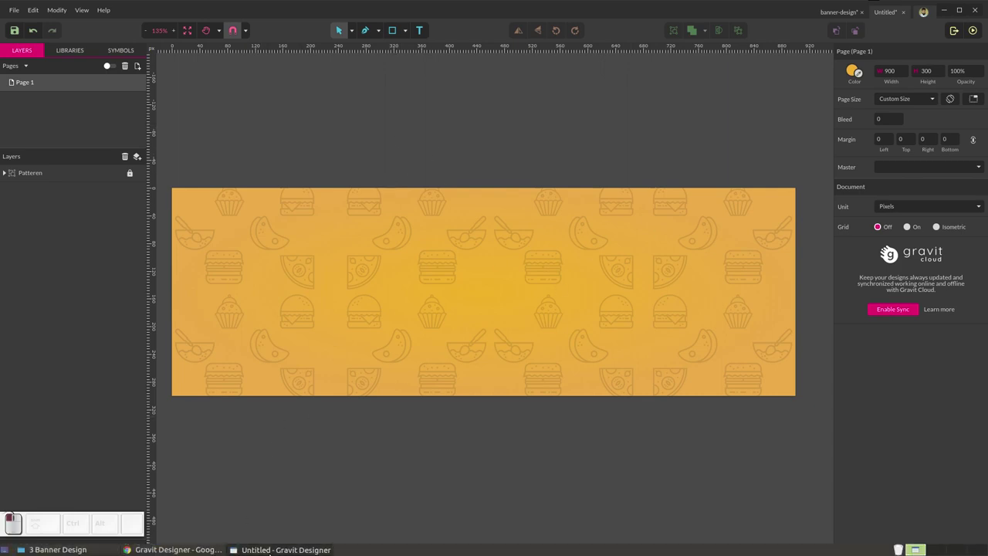
{"action": "left_click", "coordinate": [284, 549]}
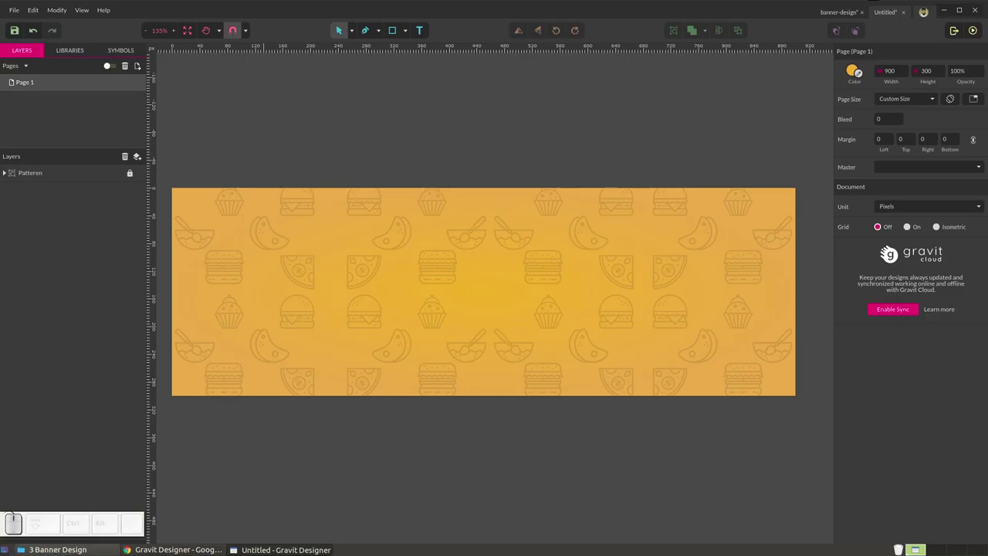
- Place the image 16-hamburger-burger-png-image-mac-burger.png from the 3 Banner Design folder onto the untitled banner
{"action": "left_click", "coordinate": [93, 548]}
{"action": "left_click", "coordinate": [574, 177]}
{"action": "left_click_drag", "start_coordinate": [615, 91], "coordinate": [541, 265]}
{"action": "left_click", "coordinate": [541, 265]}
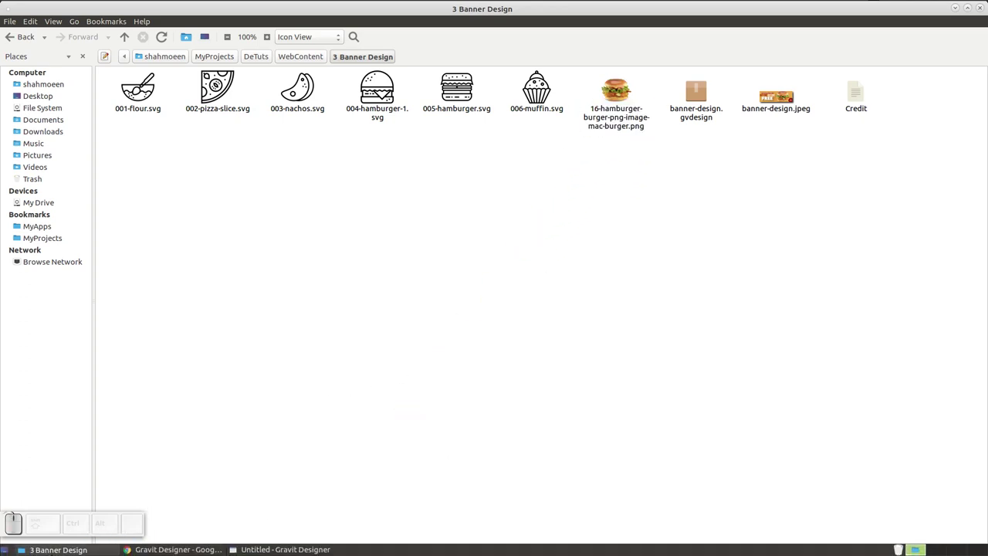
{"action": "left_click", "coordinate": [255, 550]}
{"action": "left_click", "coordinate": [14, 11]}
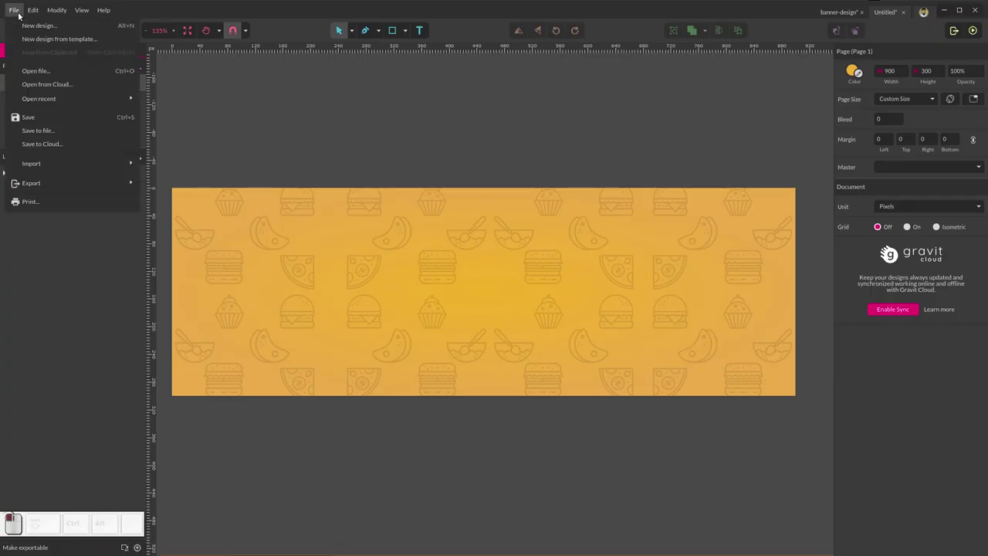
{"action": "mouse_move", "coordinate": [93, 163]}
{"action": "left_click", "coordinate": [162, 161]}
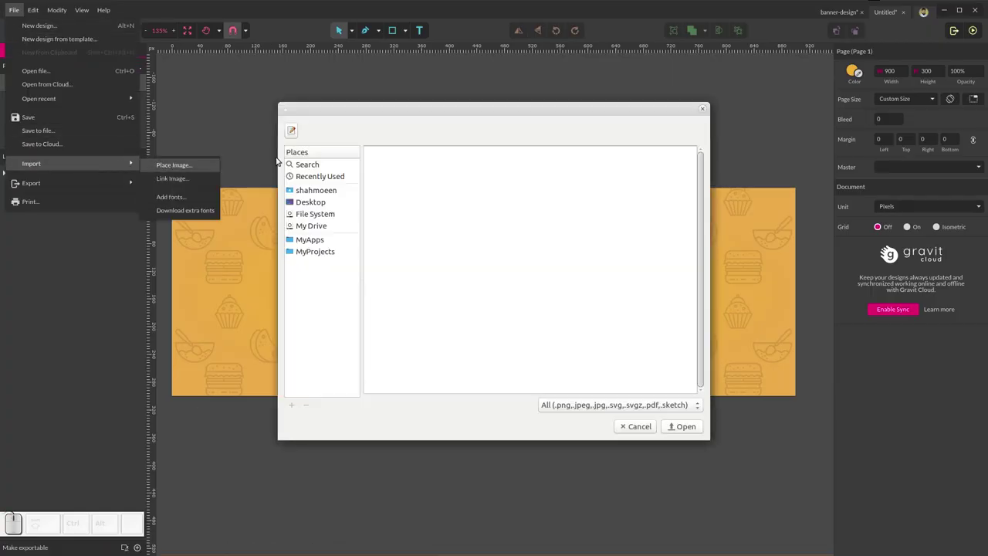
{"action": "left_click", "coordinate": [409, 247]}
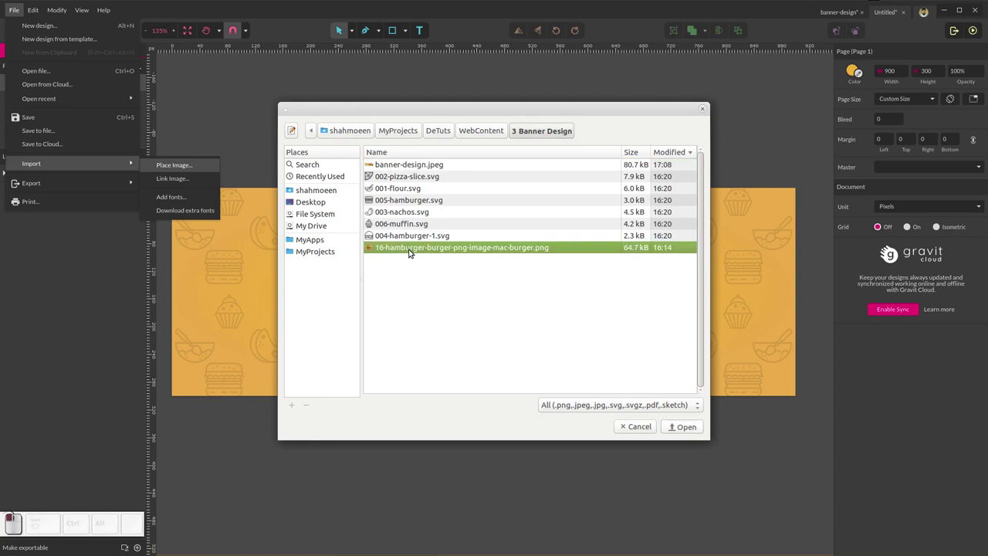
{"action": "key", "text": "Return"}
- Move the burger image horizontally into the banner's right half, to about X 499 and Y 0
{"action": "key", "text": "shift"}
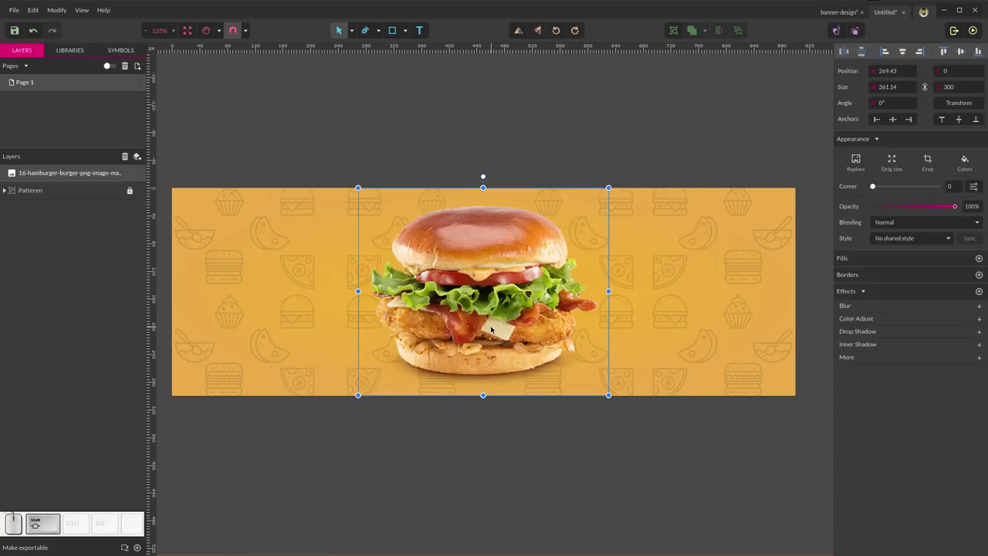
{"action": "left_click_drag", "start_coordinate": [582, 330], "coordinate": [648, 330]}
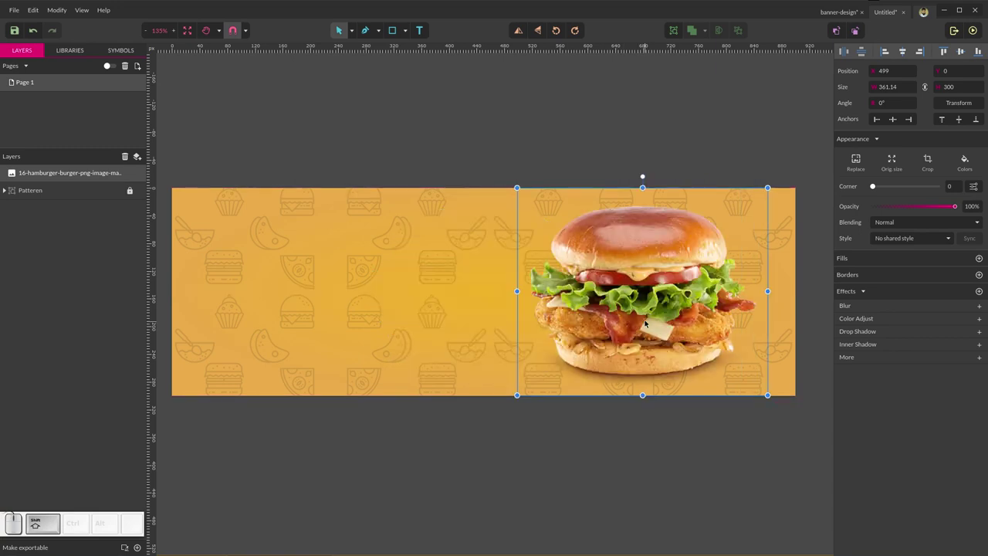
{"action": "left_click", "coordinate": [481, 117]}
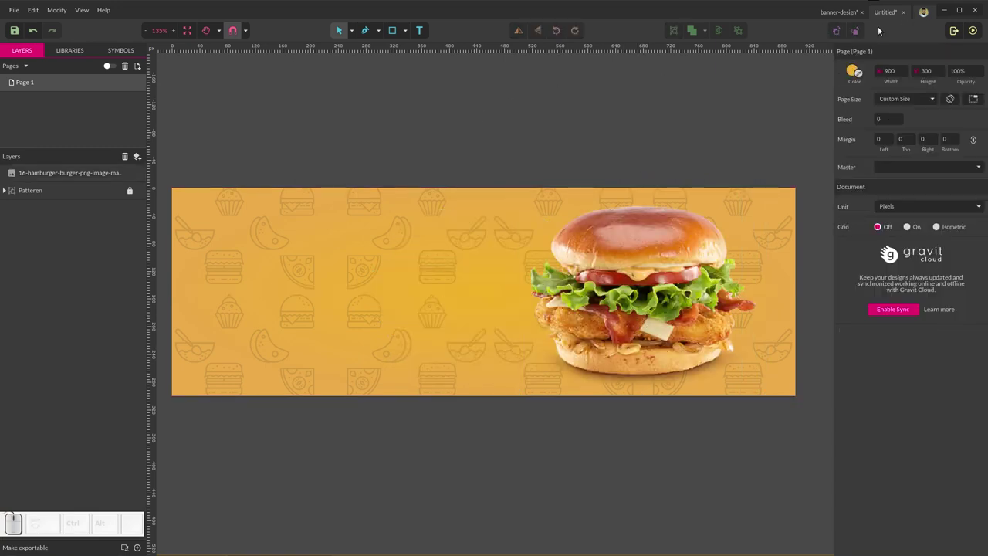
- Check the price badge in the banner-design document and draw a circle about 121 px wide over the untitled banner's lower-right corner, at about X 794, Y 201
{"action": "left_click", "coordinate": [838, 11]}
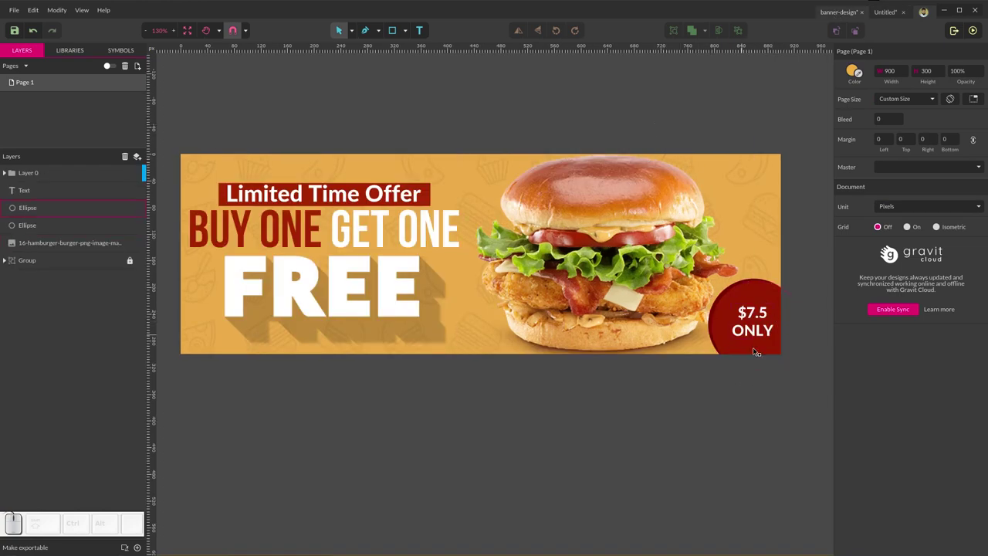
{"action": "left_click", "coordinate": [753, 322]}
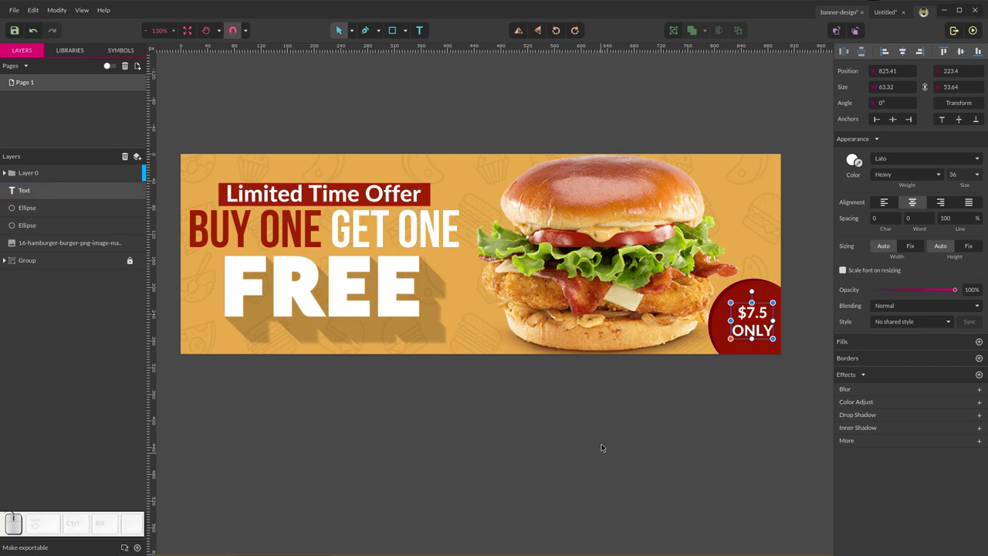
{"action": "left_click", "coordinate": [645, 423], "text": "ctrl"}
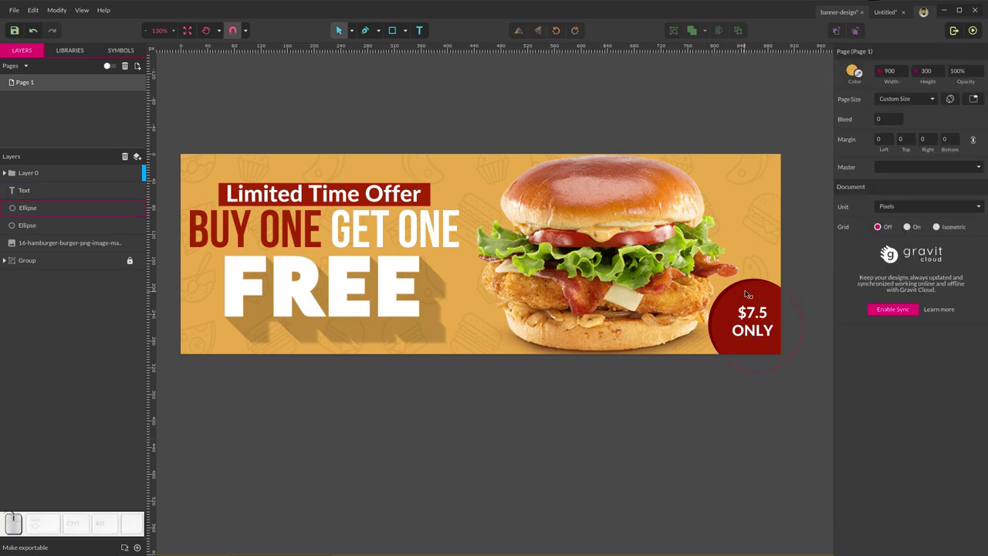
{"action": "left_click", "coordinate": [884, 12]}
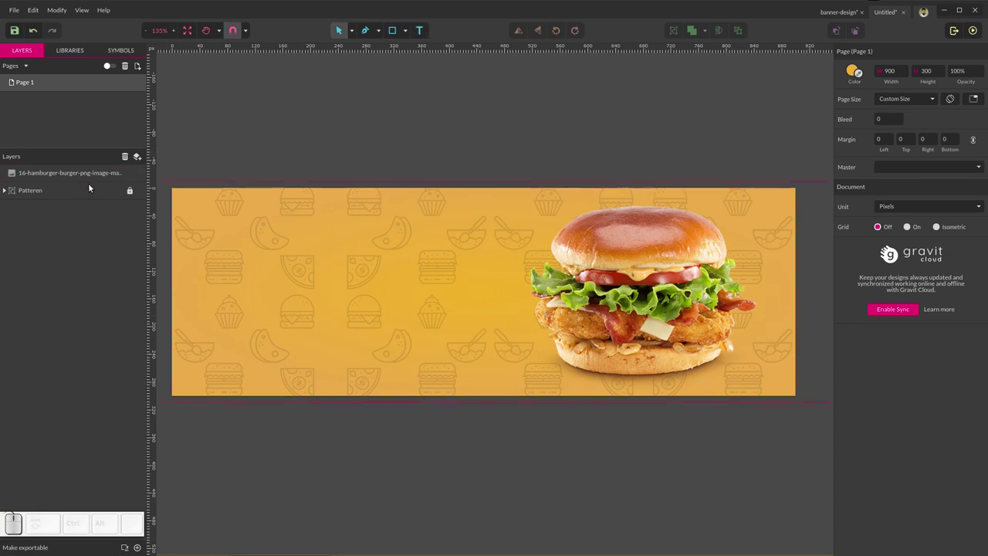
{"action": "left_click", "coordinate": [407, 31]}
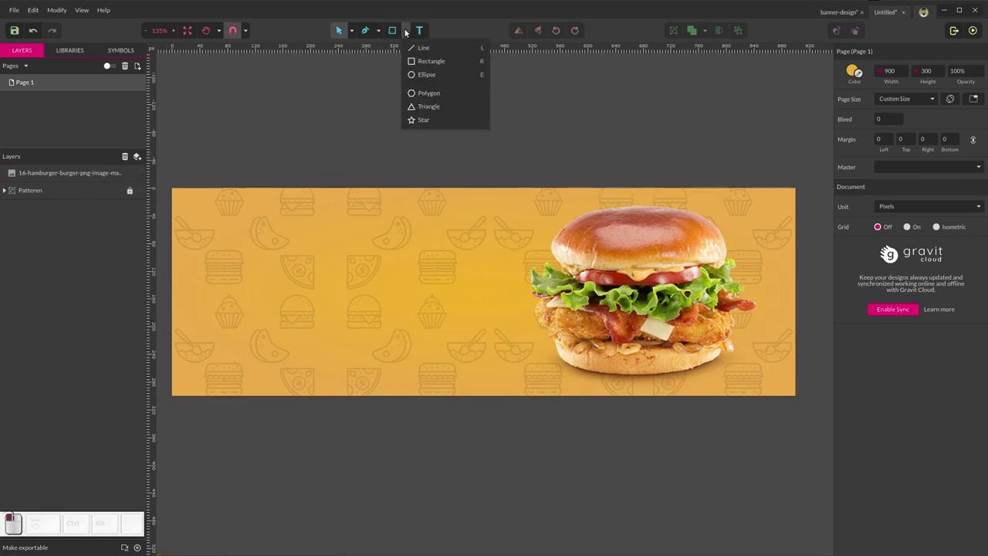
{"action": "left_click", "coordinate": [427, 74]}
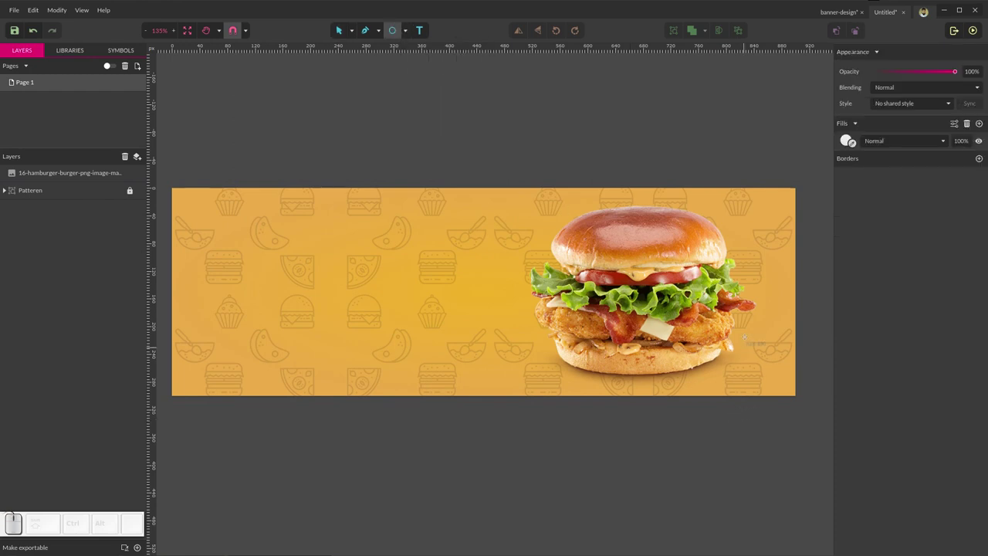
{"action": "left_click_drag", "start_coordinate": [723, 336], "coordinate": [805, 407]}
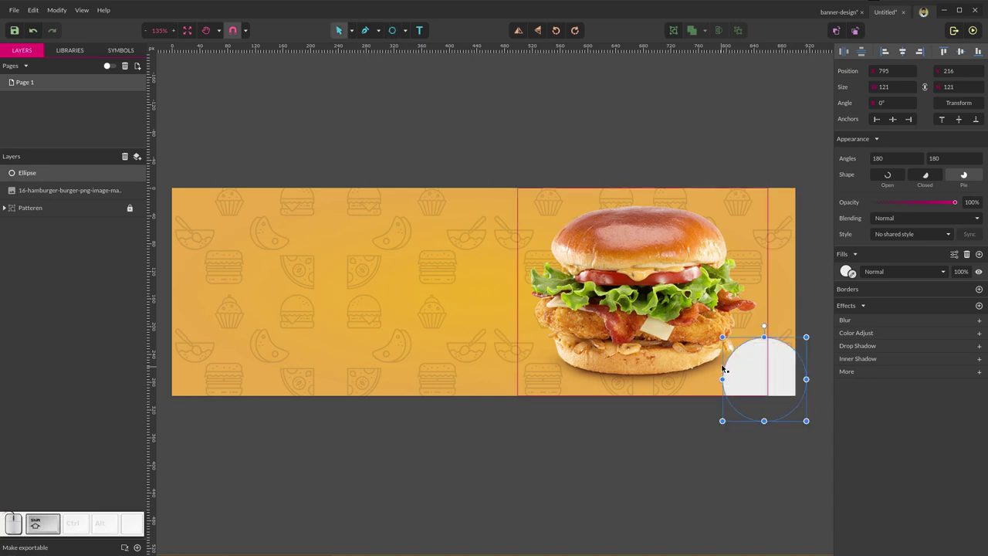
{"action": "left_click_drag", "start_coordinate": [755, 359], "coordinate": [748, 348]}
{"action": "left_click", "coordinate": [659, 487]}
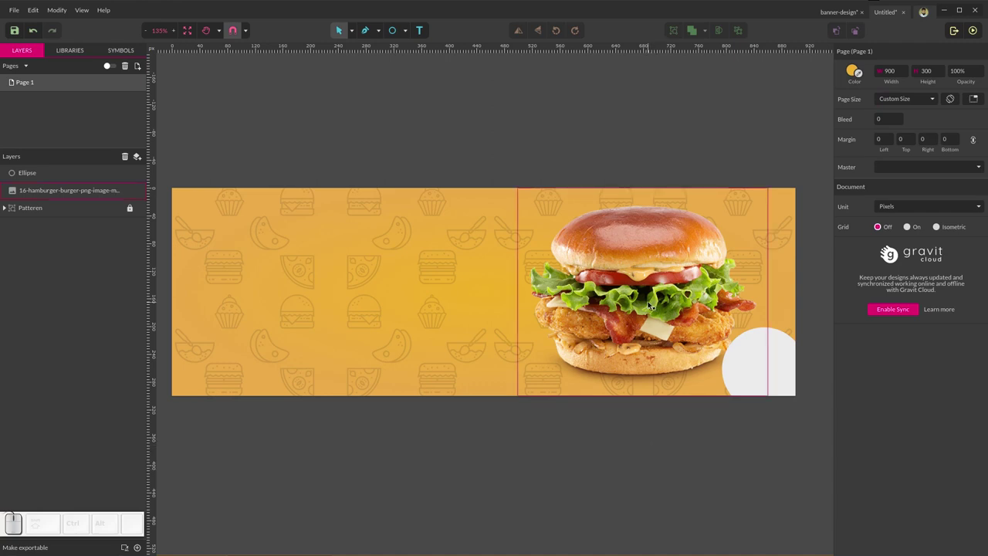
- Shift the burger image 30 px left, away from the corner circle, to X 469
{"action": "left_click", "coordinate": [543, 381]}
{"action": "key", "text": "shift+Left"}
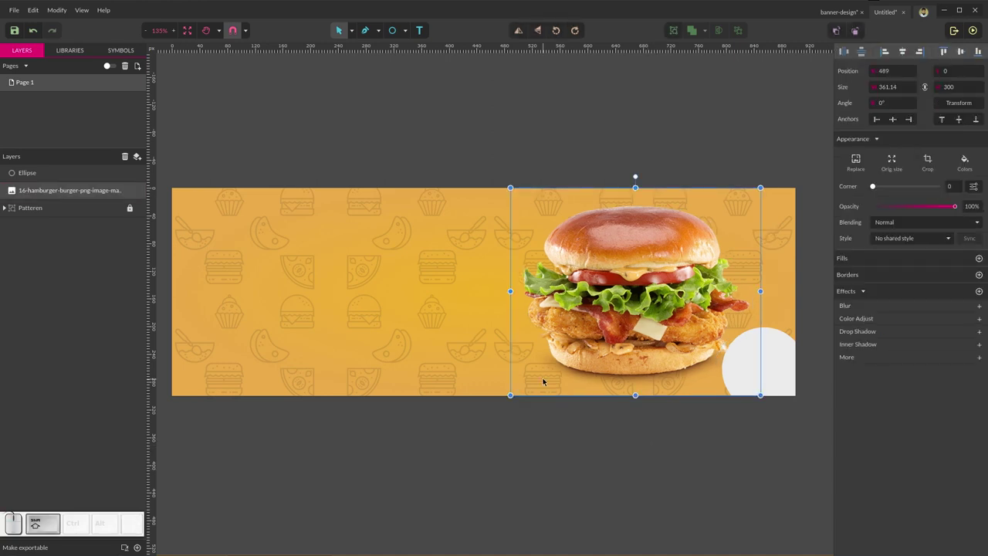
{"action": "key", "text": "shift+Left"}
{"action": "key", "text": "shift+Left"}
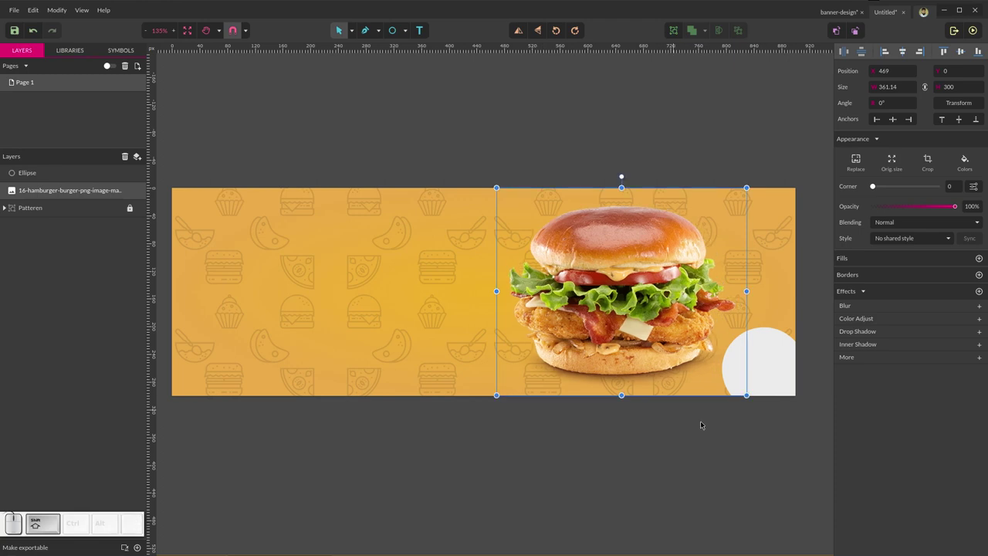
{"action": "left_click", "coordinate": [780, 487]}
- Fill the corner circle with dark red #5E1B1B
{"action": "left_click", "coordinate": [754, 346]}
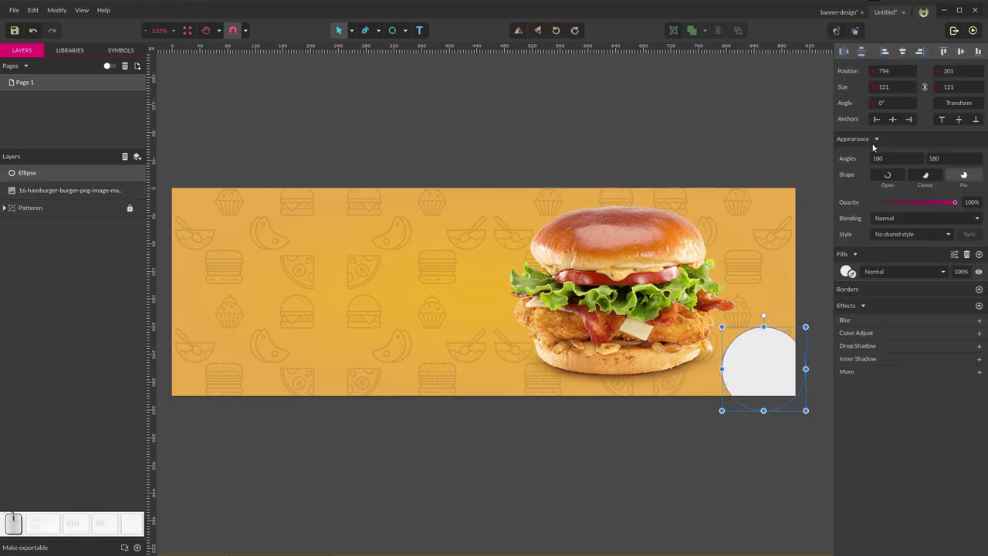
{"action": "left_click", "coordinate": [845, 272]}
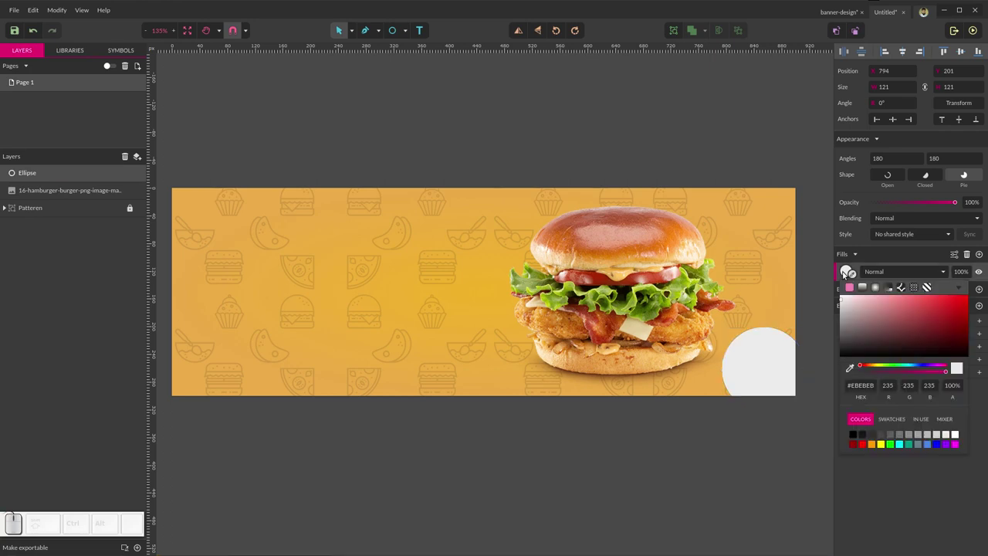
{"action": "left_click_drag", "start_coordinate": [923, 324], "coordinate": [930, 333]}
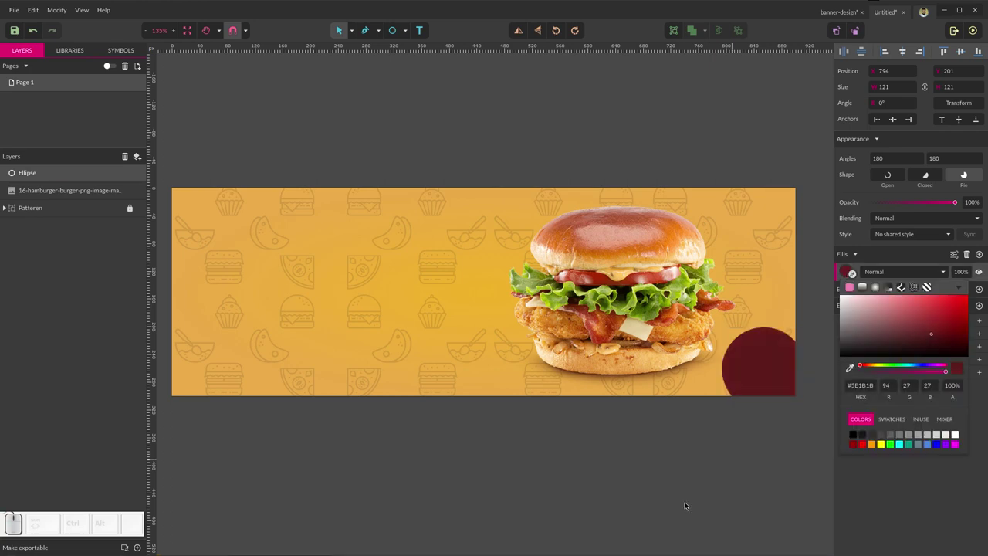
{"action": "left_click", "coordinate": [702, 462]}
- Duplicate the dark red circle and offset the copy slightly right and down to X 800, Y 204
{"action": "left_click", "coordinate": [765, 352]}
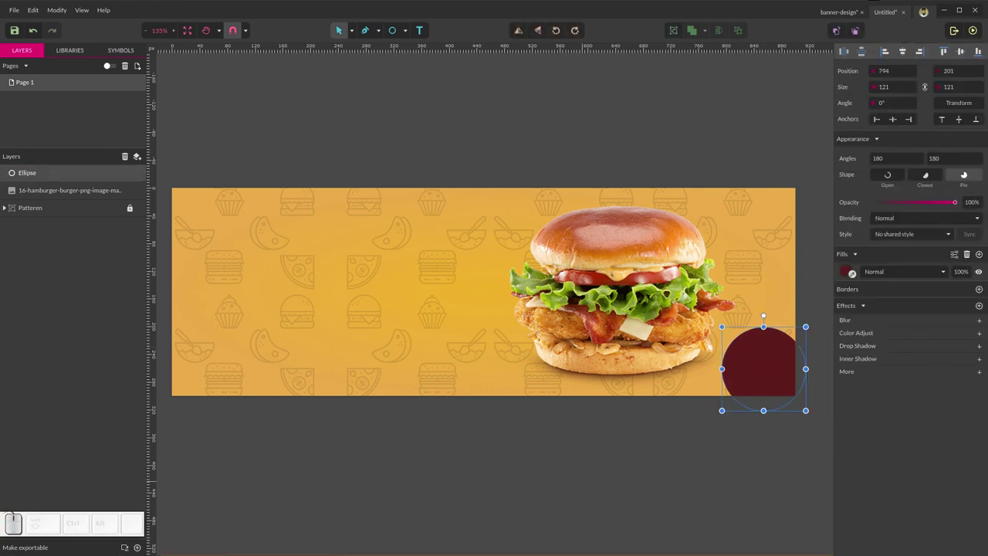
{"action": "key", "text": "ctrl+c"}
{"action": "key", "text": "ctrl+v"}
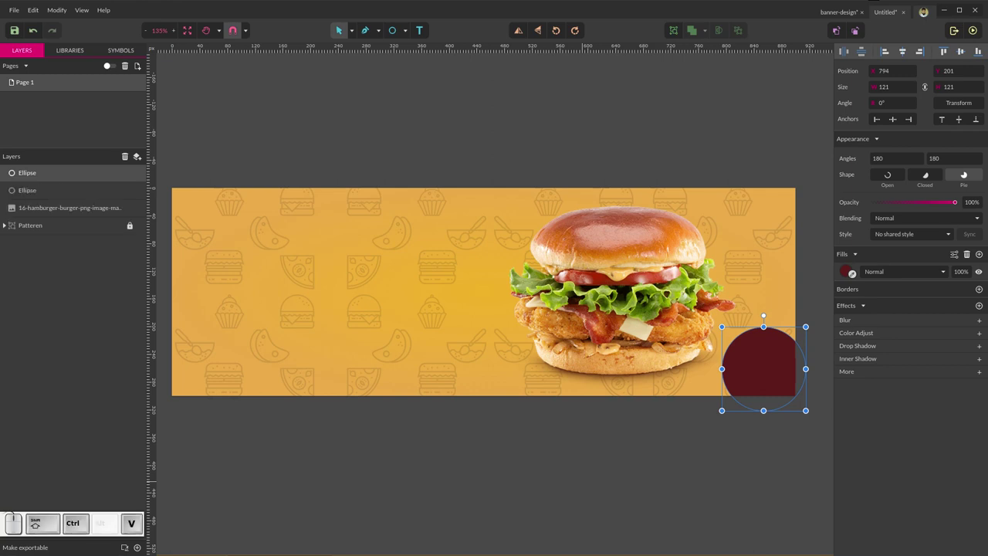
{"action": "key", "text": "Right"}
{"action": "key", "text": "Right"}
{"action": "key", "text": "Right"}
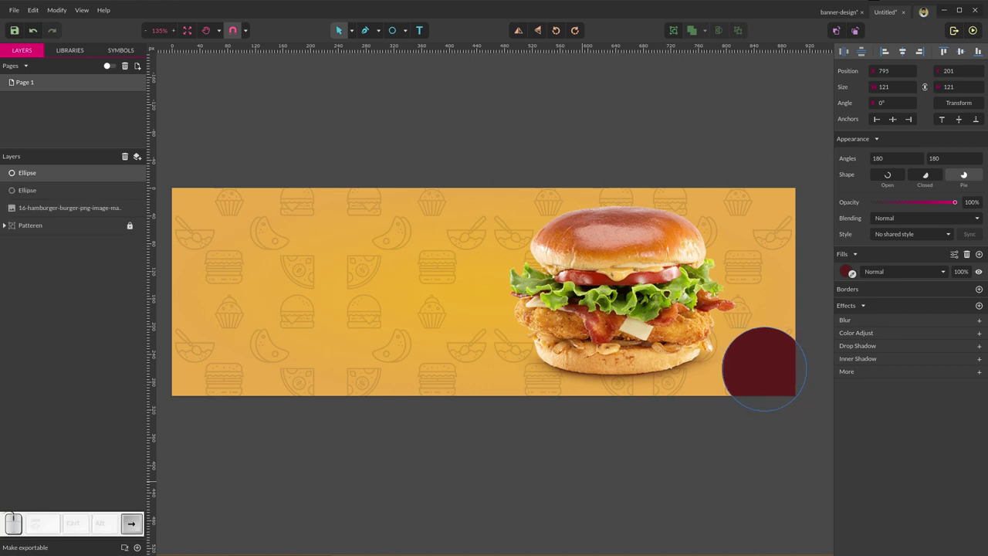
{"action": "key", "text": "Right"}
{"action": "key", "text": "Right"}
{"action": "key", "text": "Right"}
{"action": "key", "text": "Down"}
{"action": "key", "text": "Down"}
{"action": "key", "text": "Down"}
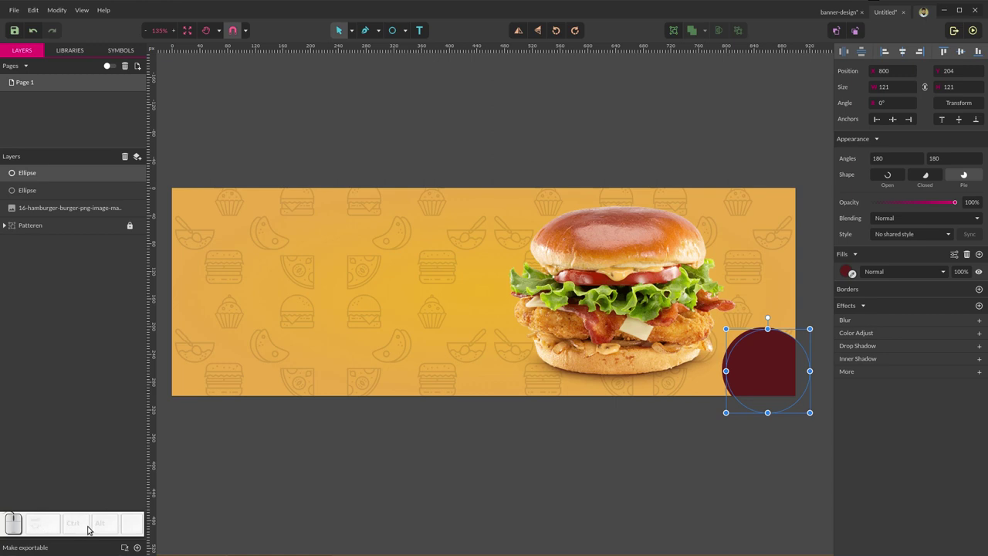
- Give the duplicated circle a radial gradient fill with red #991212 as its outer colour
{"action": "left_click", "coordinate": [846, 272]}
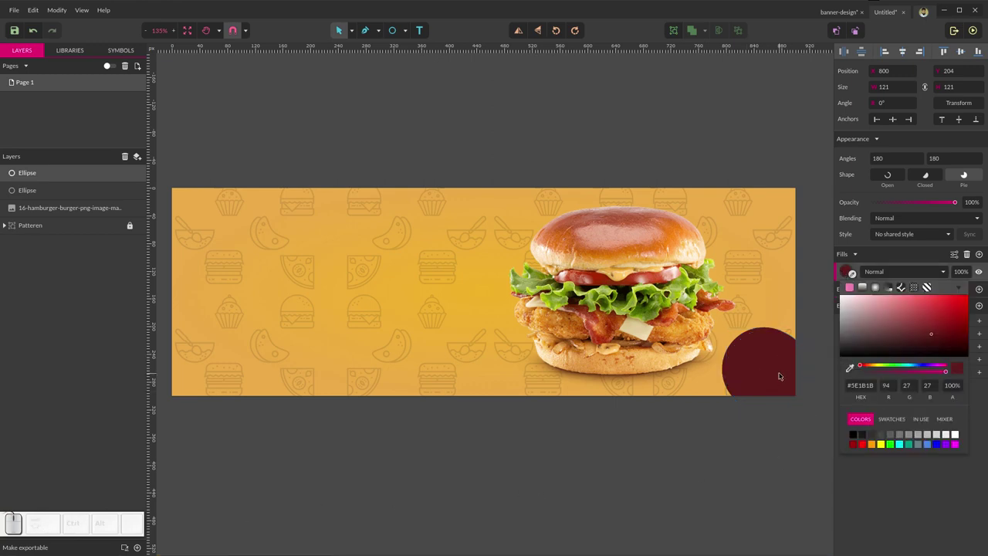
{"action": "left_click", "coordinate": [877, 289]}
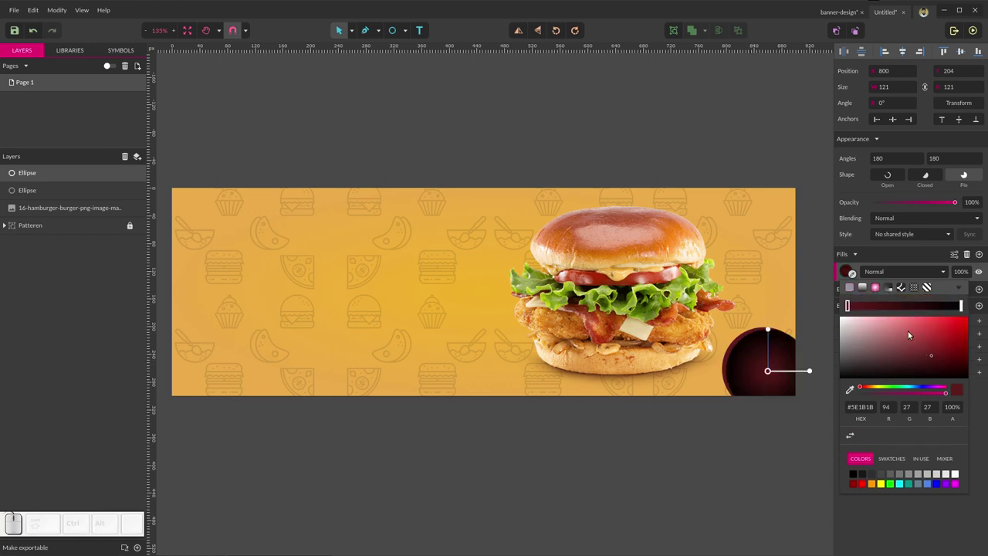
{"action": "left_click", "coordinate": [962, 306]}
{"action": "left_click", "coordinate": [850, 389]}
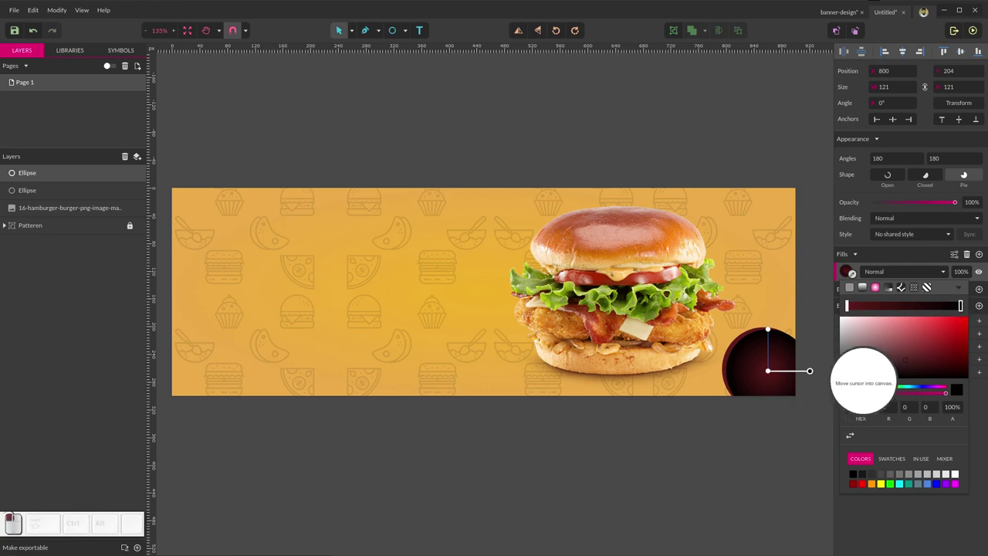
{"action": "key", "text": "Escape"}
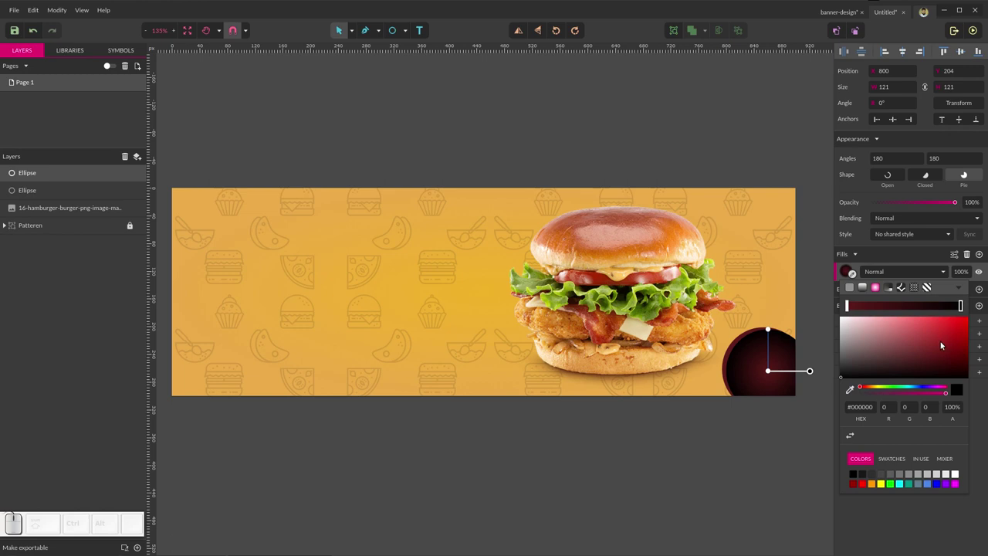
{"action": "left_click", "coordinate": [947, 331]}
{"action": "mouse_move", "coordinate": [947, 332]}
{"action": "left_mouse_down"}
{"action": "mouse_move", "coordinate": [934, 322]}
{"action": "mouse_move", "coordinate": [924, 333]}
{"action": "mouse_move", "coordinate": [953, 342]}
{"action": "left_mouse_up"}
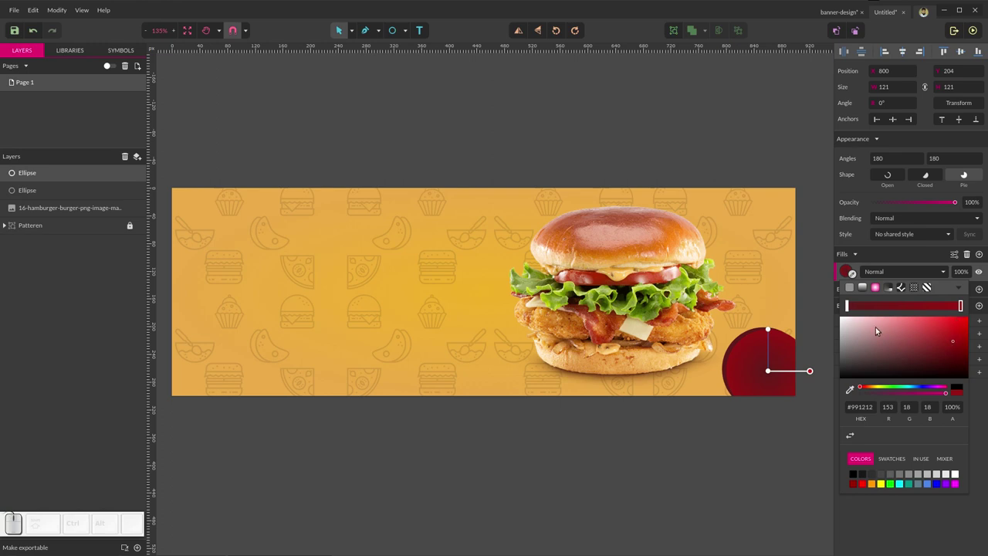
- Set the centre colour of the top circle's radial gradient to lighter red #C13C3C
{"action": "left_click", "coordinate": [863, 407]}
{"action": "key", "text": "ctrl+a"}
{"action": "key", "text": "ctrl+v"}
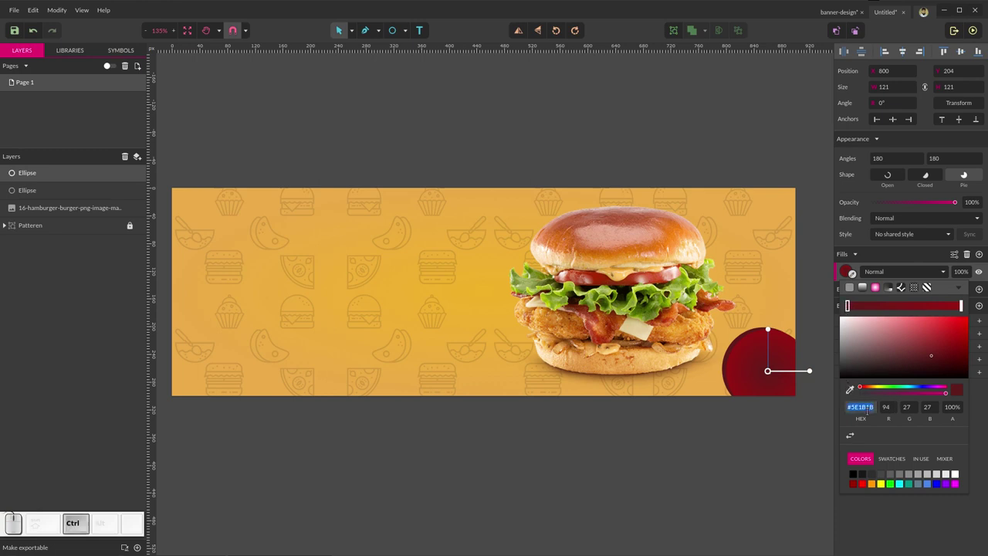
{"action": "key", "text": "ctrl+v"}
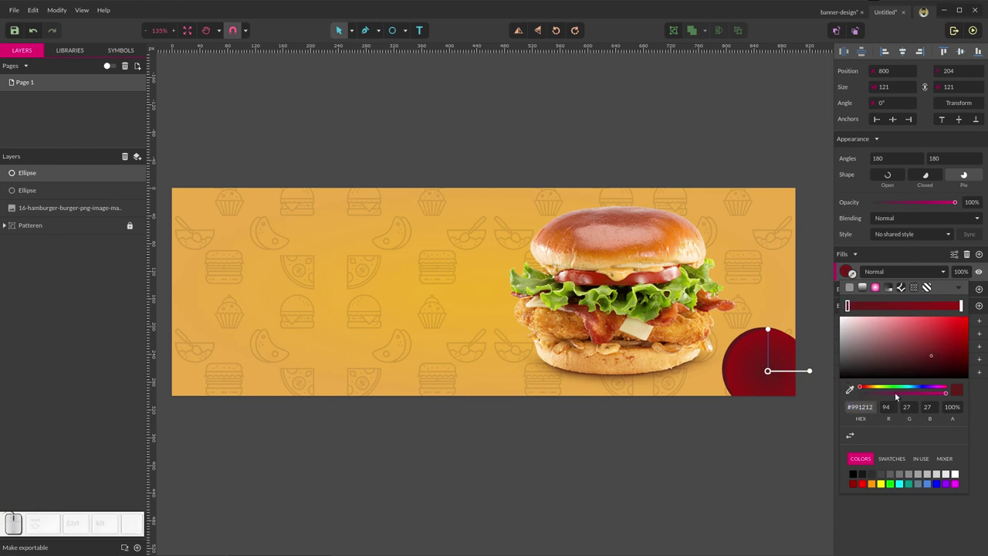
{"action": "left_click", "coordinate": [930, 335]}
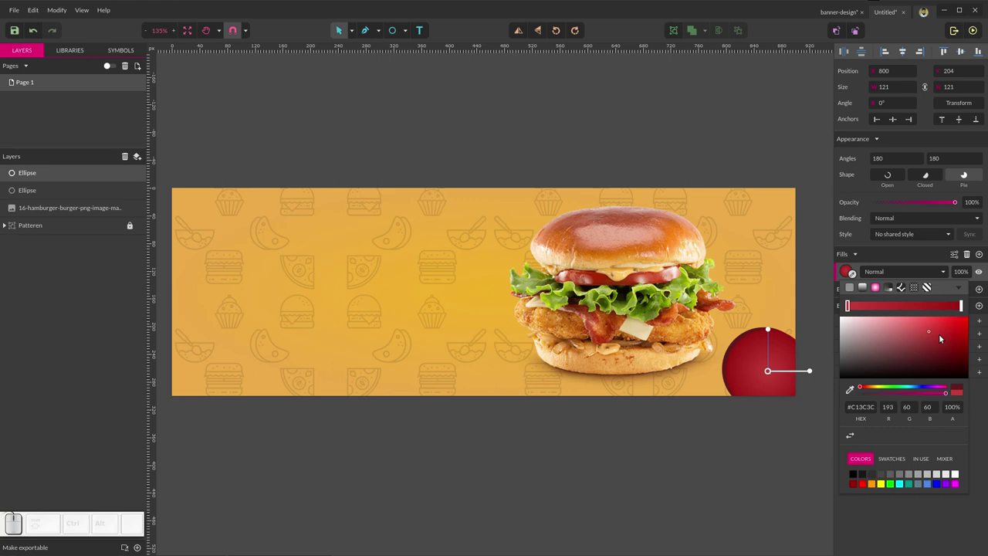
{"action": "left_click", "coordinate": [690, 487]}
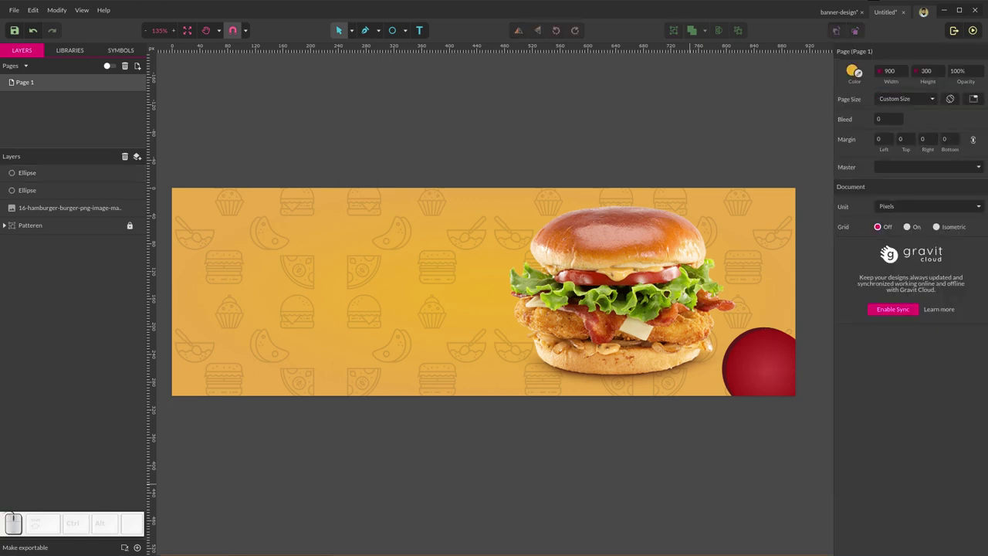
- Add a two-line text object reading "$7.5" and "ONLY" to the banner, using the finished banner-design document as reference
{"action": "left_click", "coordinate": [420, 31]}
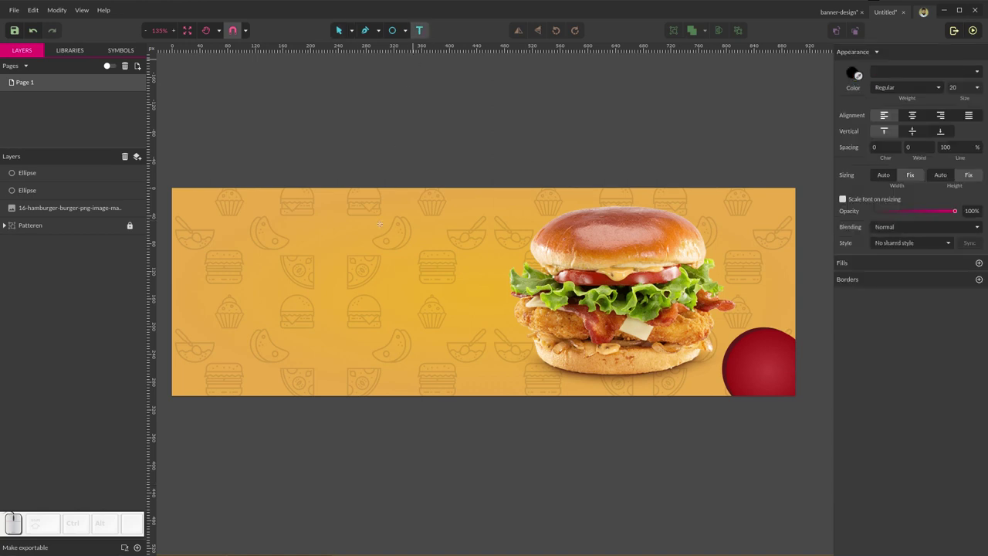
{"action": "left_click", "coordinate": [374, 269]}
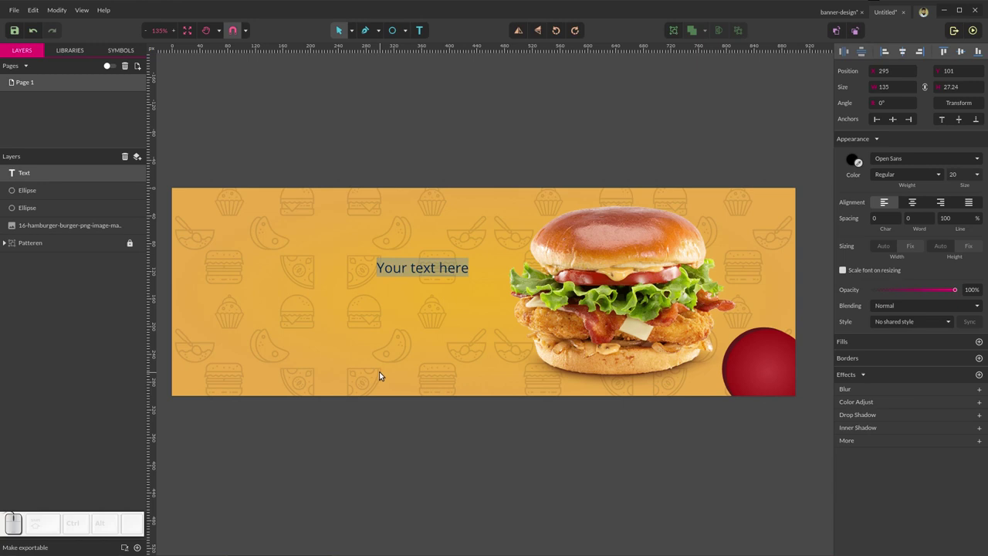
{"action": "triple_click", "coordinate": [424, 272]}
{"action": "left_click", "coordinate": [838, 12]}
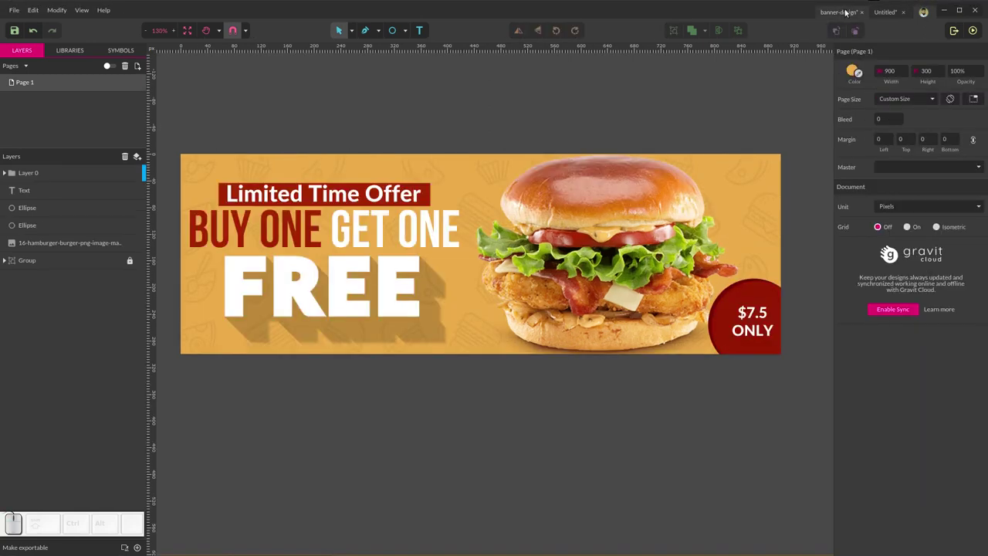
{"action": "left_click", "coordinate": [884, 13]}
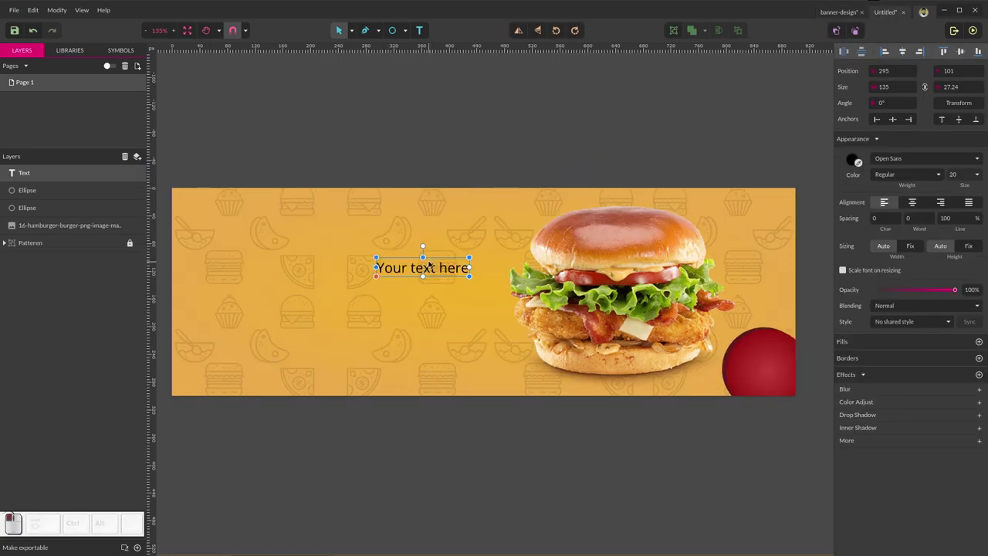
{"action": "double_click", "coordinate": [430, 266]}
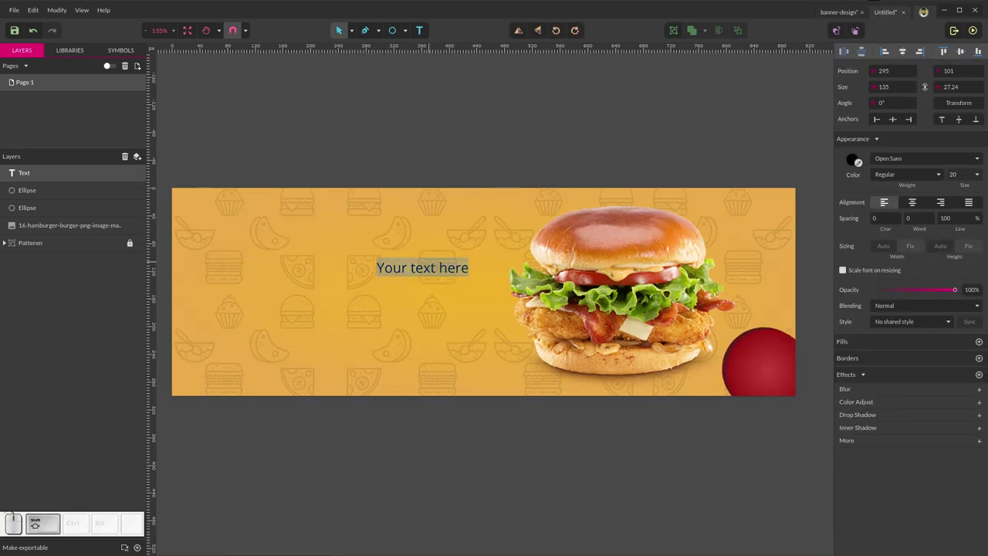
{"action": "type", "text": "$"}
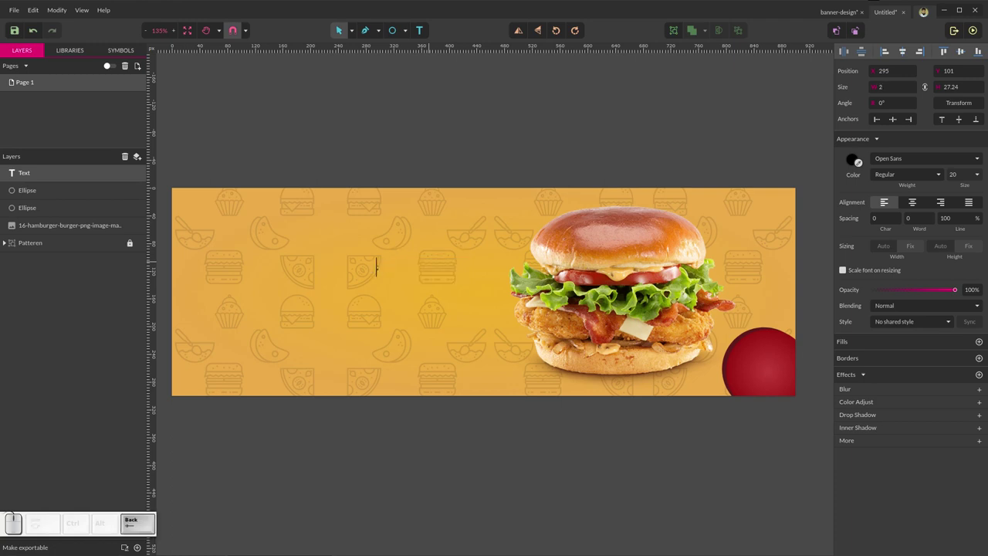
{"action": "type", "text": "7.5"}
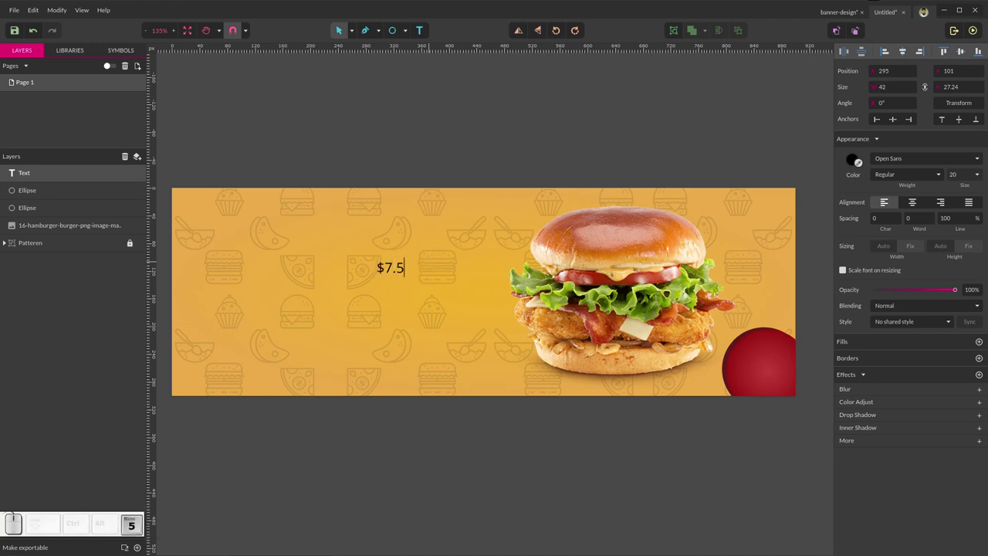
{"action": "key", "text": "Return"}
{"action": "type", "text": "ON"}
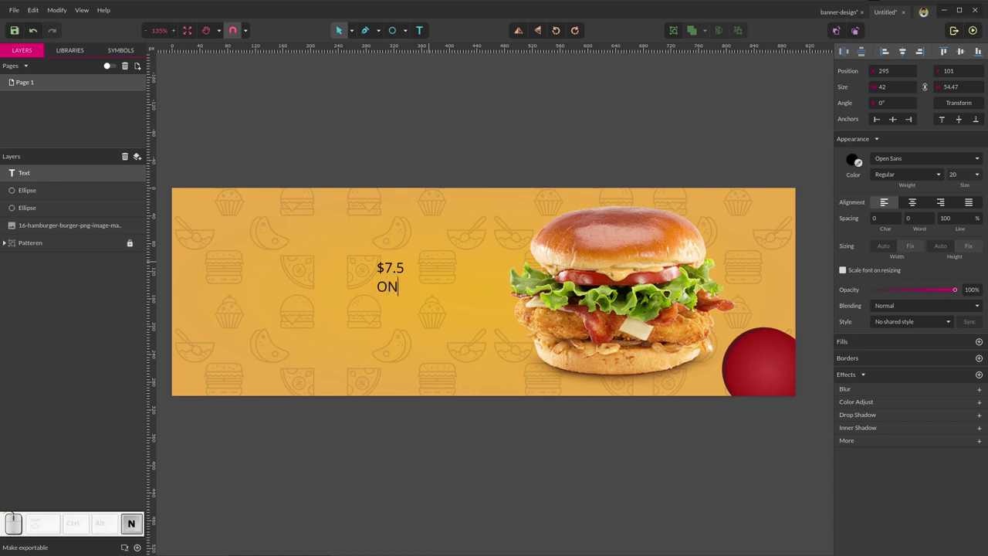
{"action": "type", "text": "LY"}
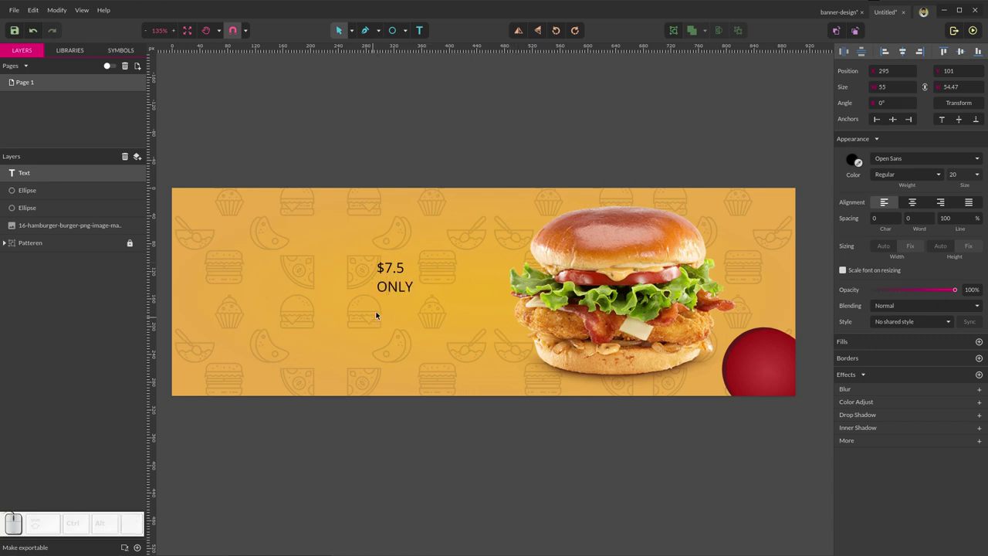
{"action": "left_click", "coordinate": [424, 212]}
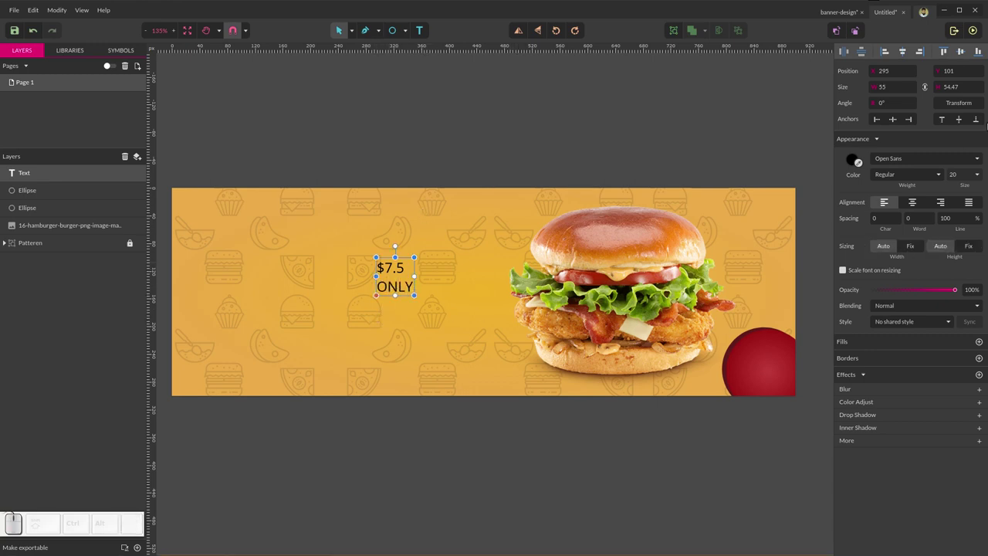
- Change the price text's font to the web font Lato
{"action": "left_click", "coordinate": [923, 159]}
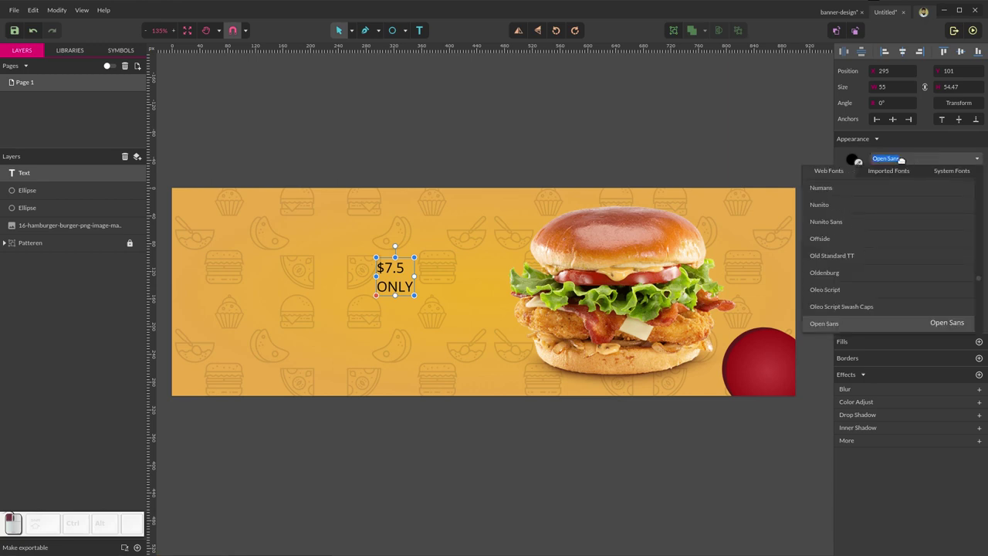
{"action": "double_click", "coordinate": [924, 159]}
{"action": "left_click", "coordinate": [927, 158]}
{"action": "key", "text": "BackSpace"}
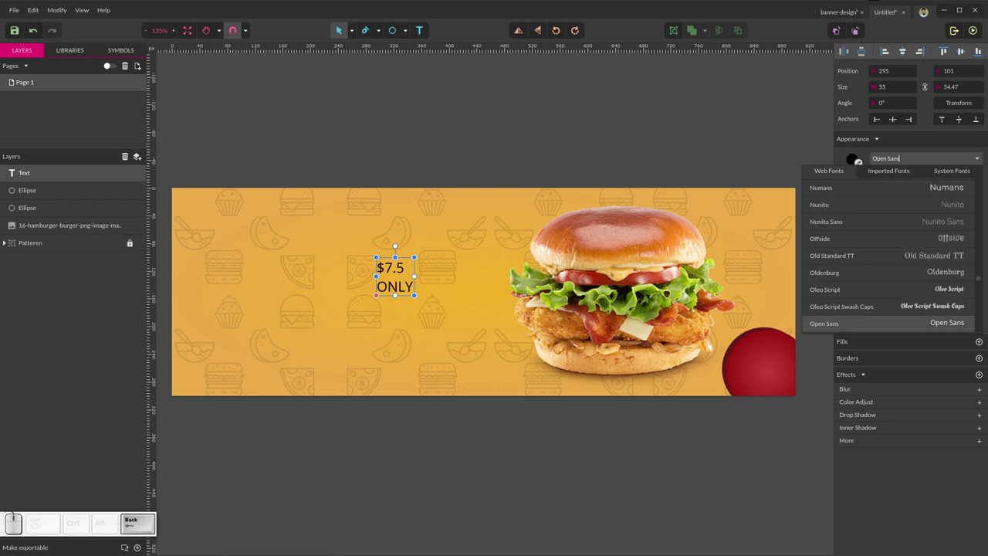
{"action": "key", "text": "BackSpace"}
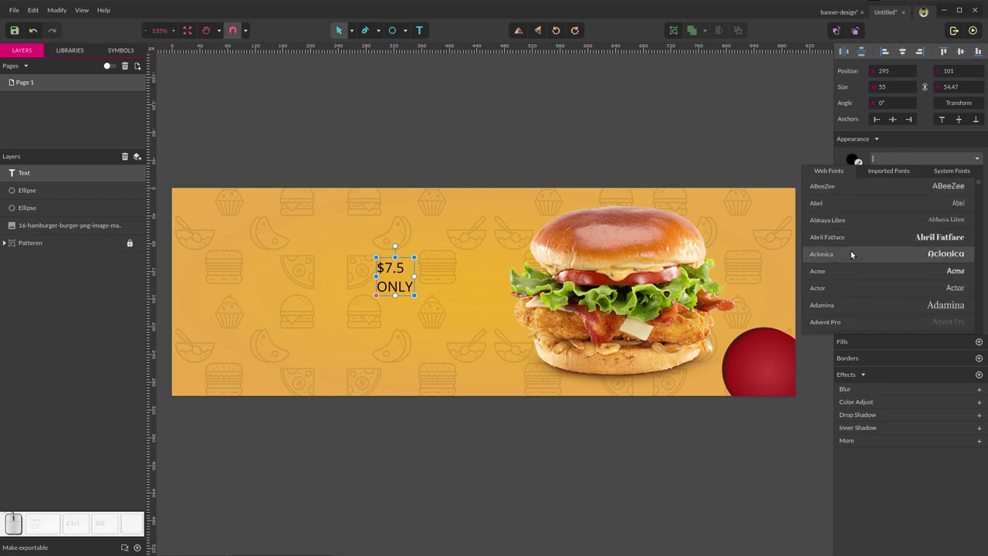
{"action": "type", "text": "LAT"}
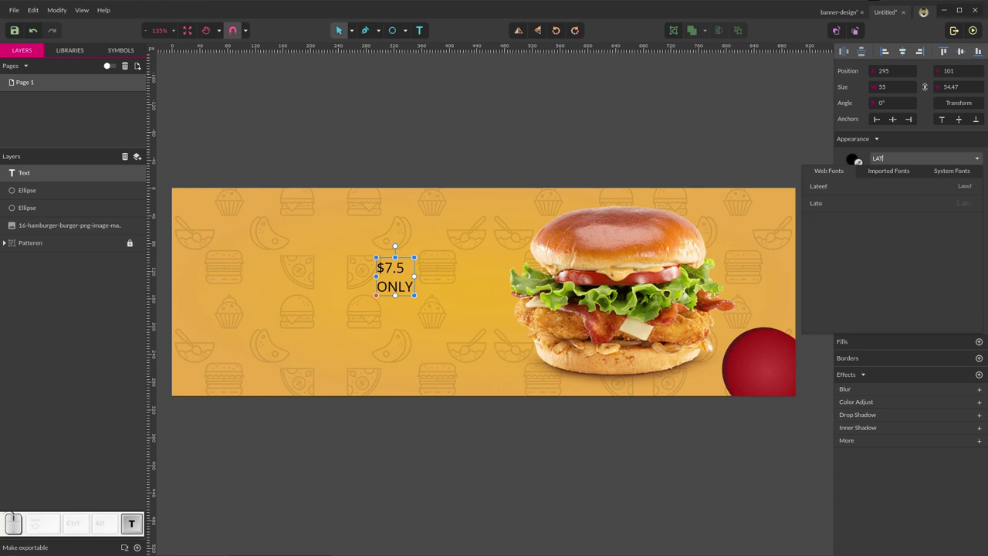
{"action": "left_click", "coordinate": [845, 200]}
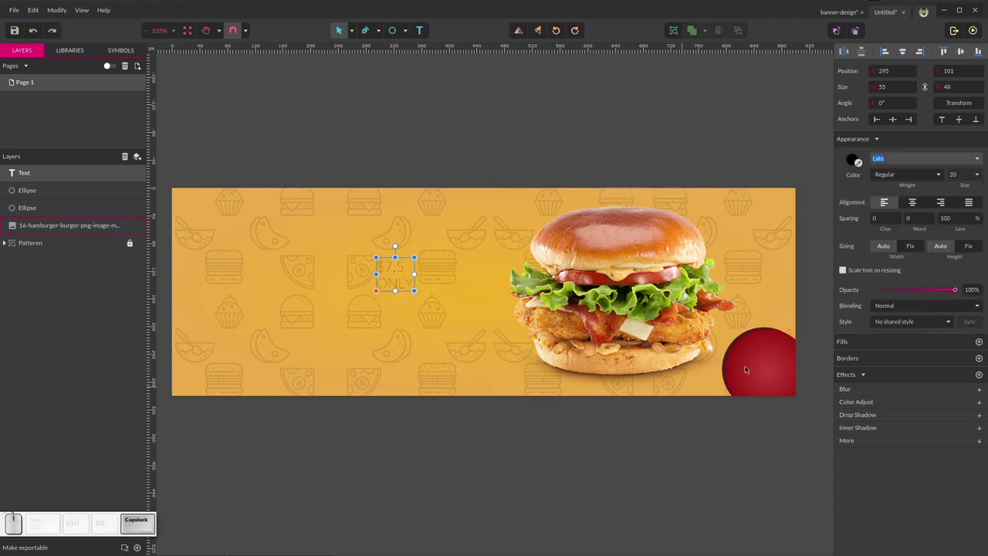
- Set the price text to Heavy weight and centre its lines
{"action": "left_click", "coordinate": [898, 174]}
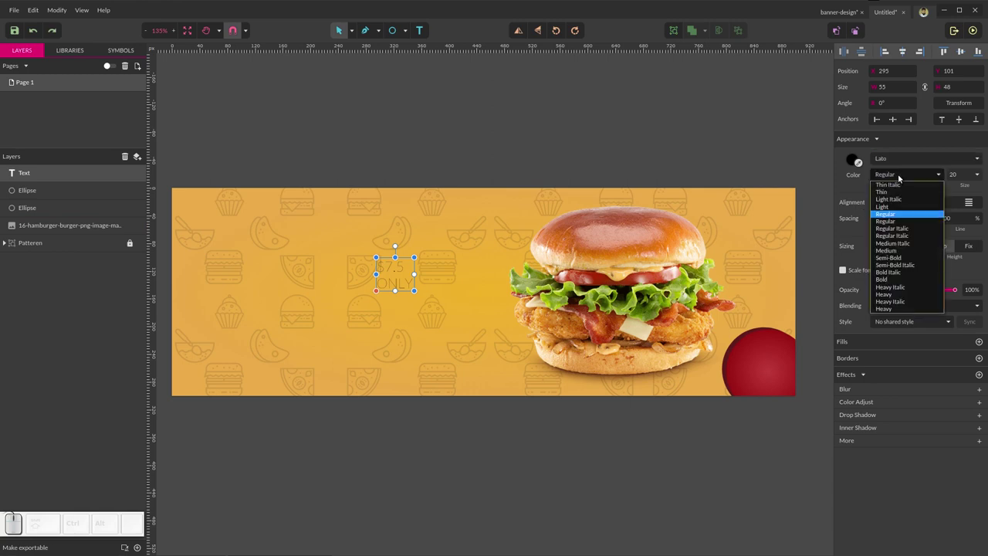
{"action": "left_click", "coordinate": [894, 294]}
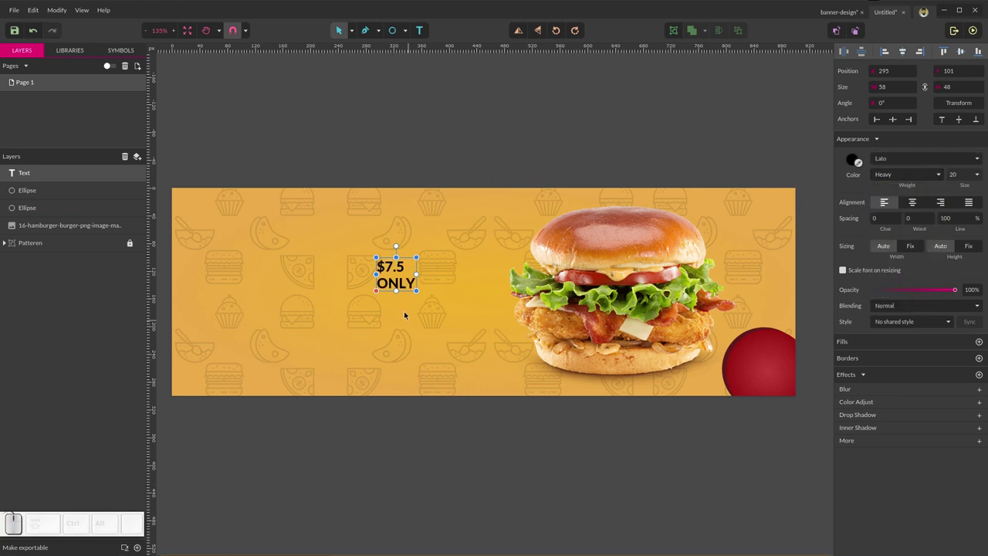
{"action": "left_click", "coordinate": [912, 201]}
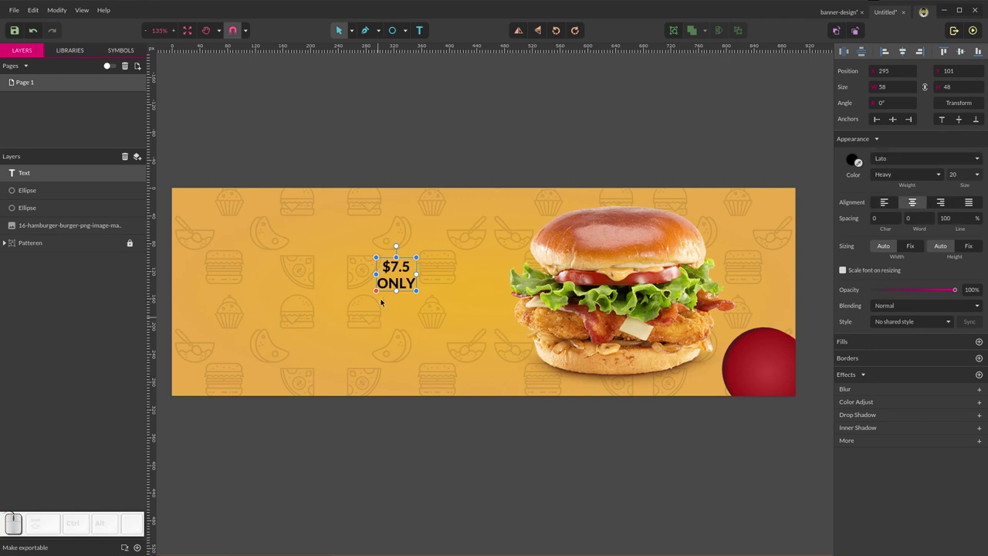
- Place the price text on the red corner circle at about X 830, Y 221 and colour it white #FFFFFF
{"action": "left_click_drag", "start_coordinate": [398, 287], "coordinate": [770, 375]}
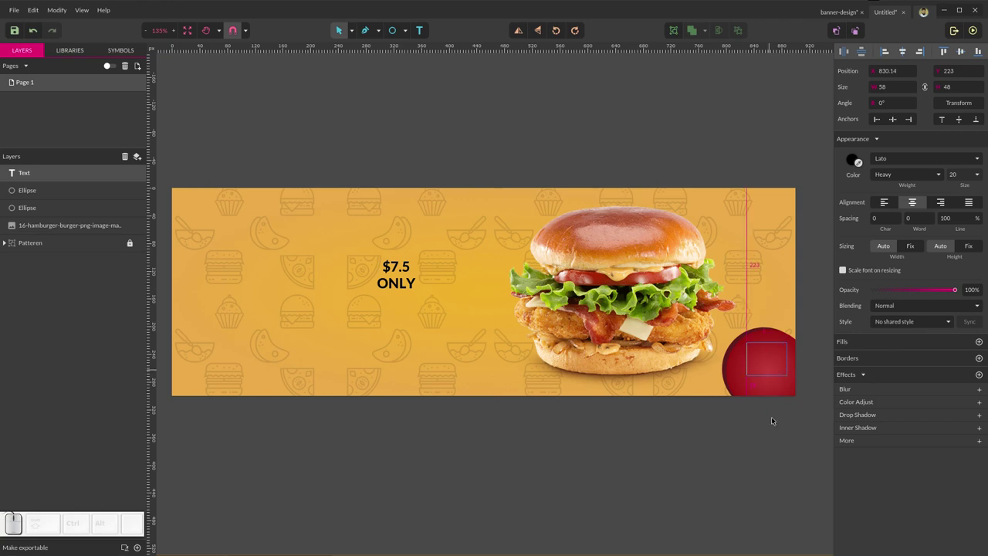
{"action": "left_click", "coordinate": [852, 163]}
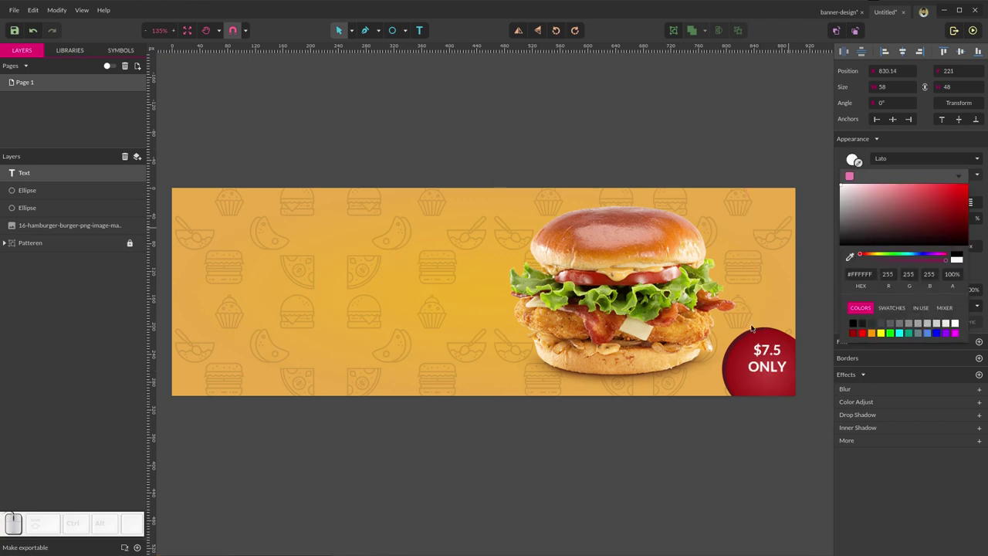
{"action": "left_click", "coordinate": [739, 471]}
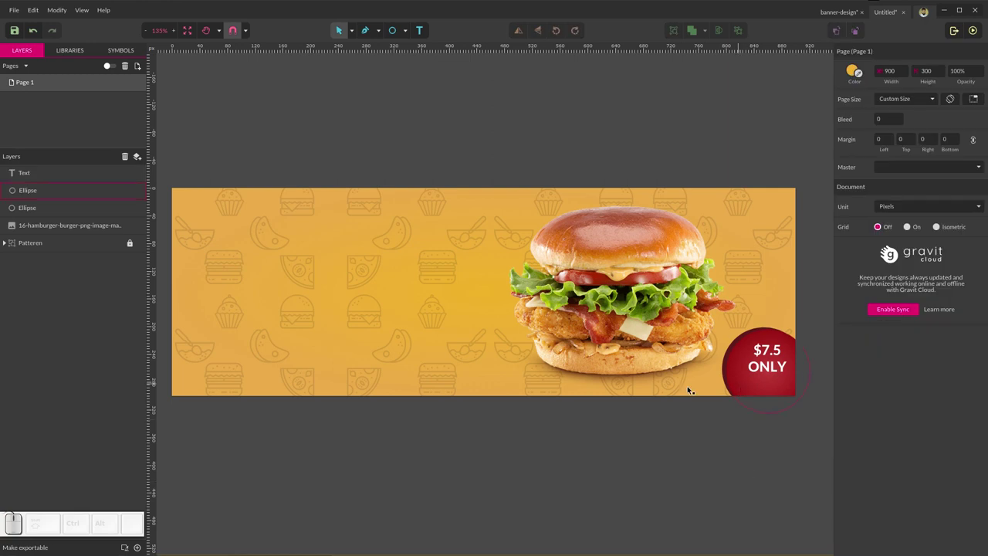
- Rename the hamburger image layer as "Burger" and lock it
{"action": "left_click", "coordinate": [68, 225]}
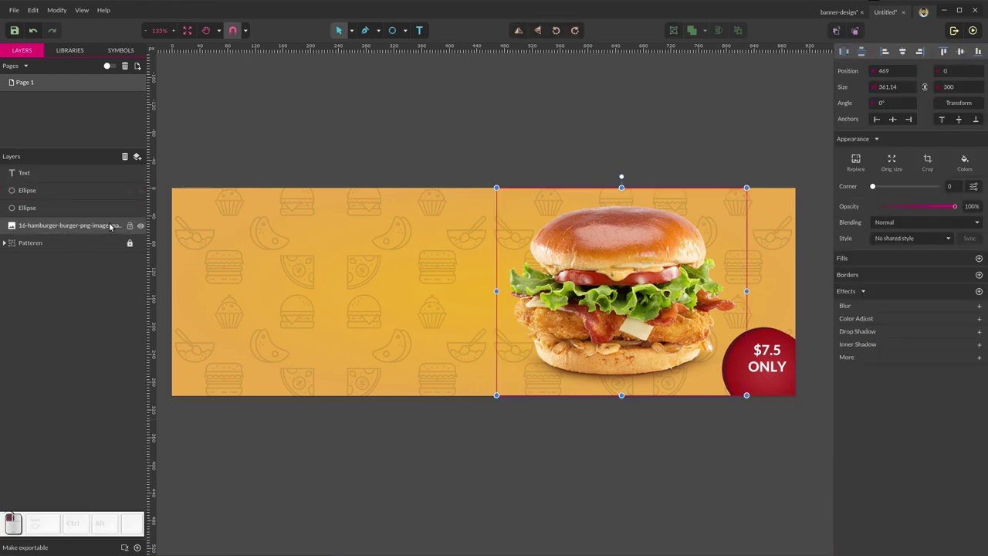
{"action": "double_click", "coordinate": [110, 225]}
{"action": "type", "text": "B"}
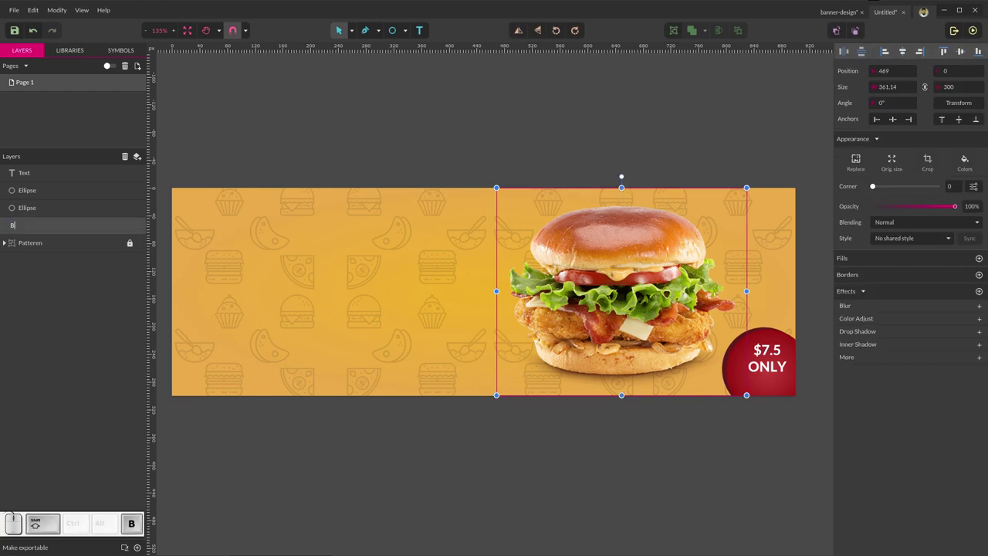
{"action": "type", "text": "urger"}
{"action": "key", "text": "Return"}
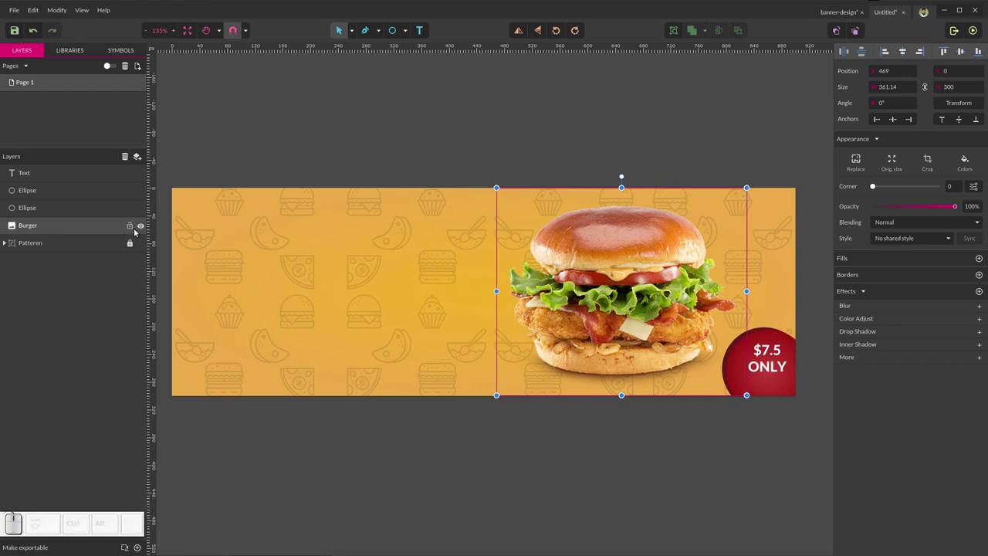
{"action": "left_click", "coordinate": [130, 225]}
- Create a new layer and move the price text and both badge ellipses into it
{"action": "left_click", "coordinate": [31, 207]}
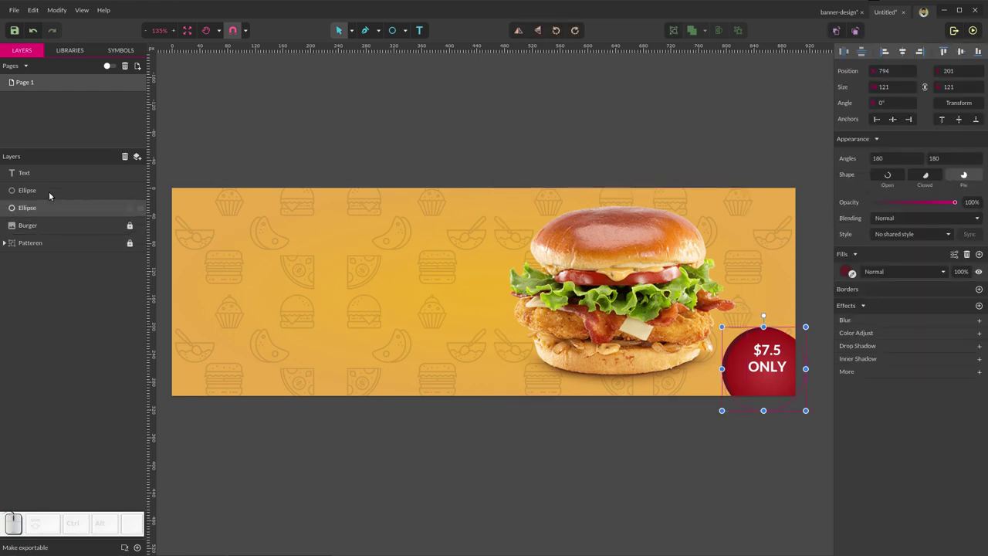
{"action": "left_click", "coordinate": [43, 174], "text": "shift"}
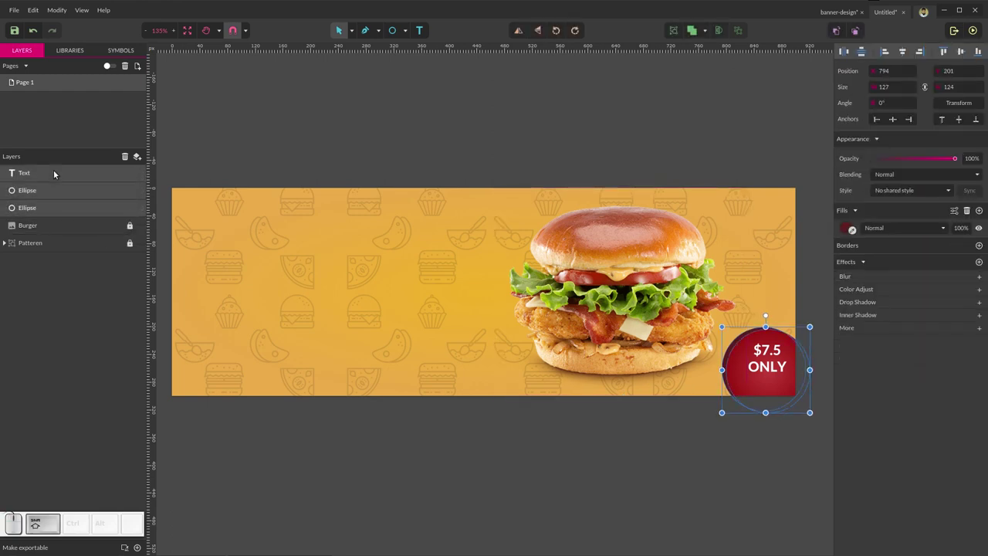
{"action": "left_click", "coordinate": [137, 158]}
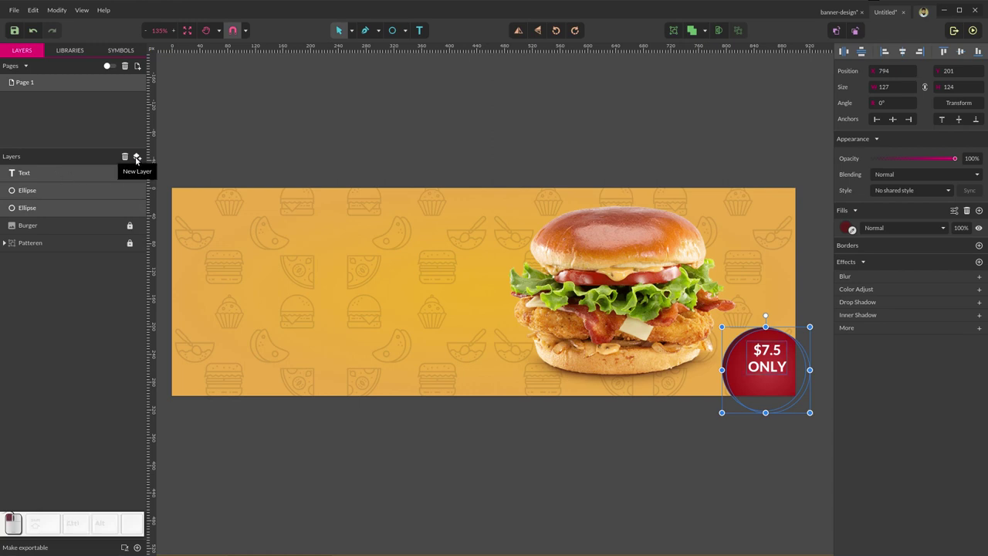
{"action": "left_click_drag", "start_coordinate": [34, 192], "coordinate": [34, 176]}
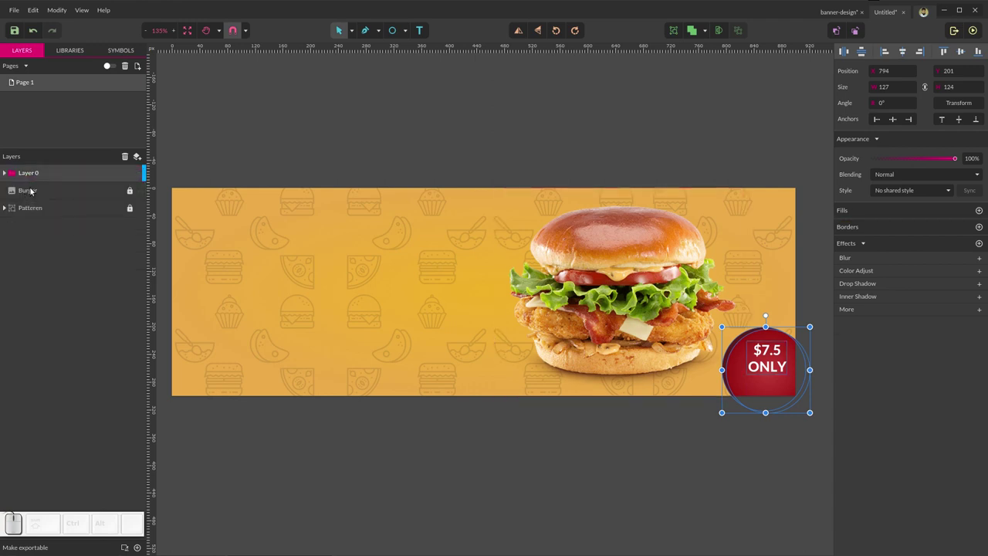
- Rename the new layer holding the badge elements as "Price"
{"action": "double_click", "coordinate": [29, 173]}
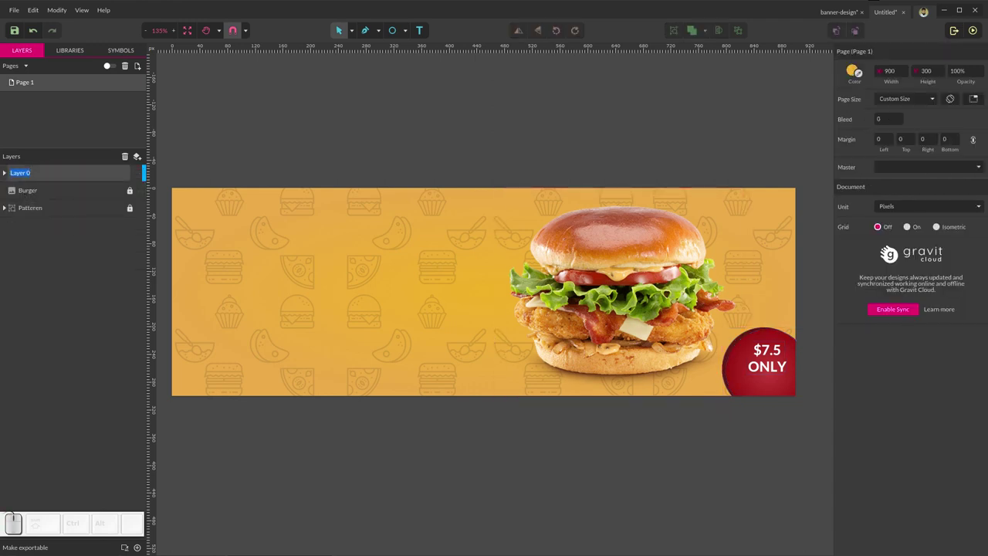
{"action": "type", "text": "Pric"}
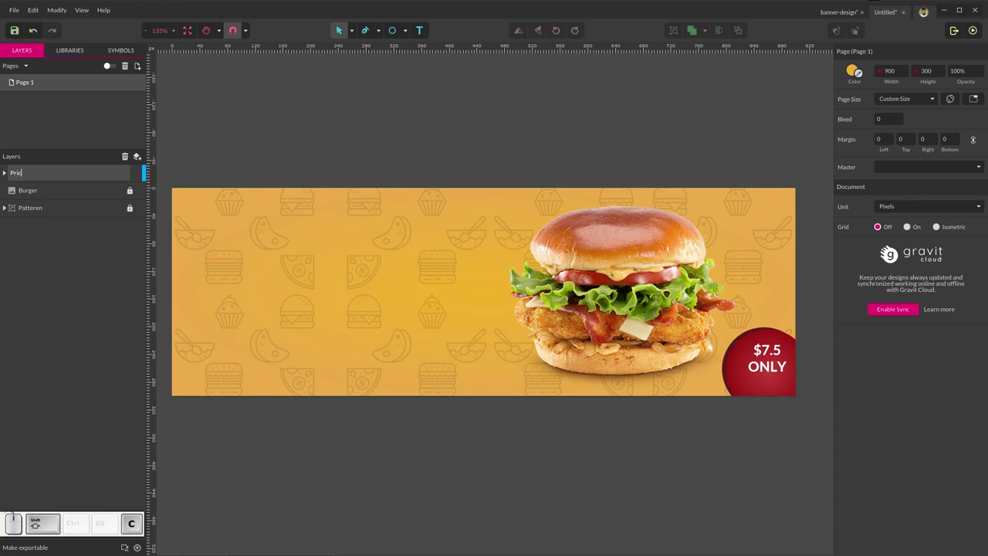
{"action": "type", "text": "e"}
{"action": "key", "text": "Return"}
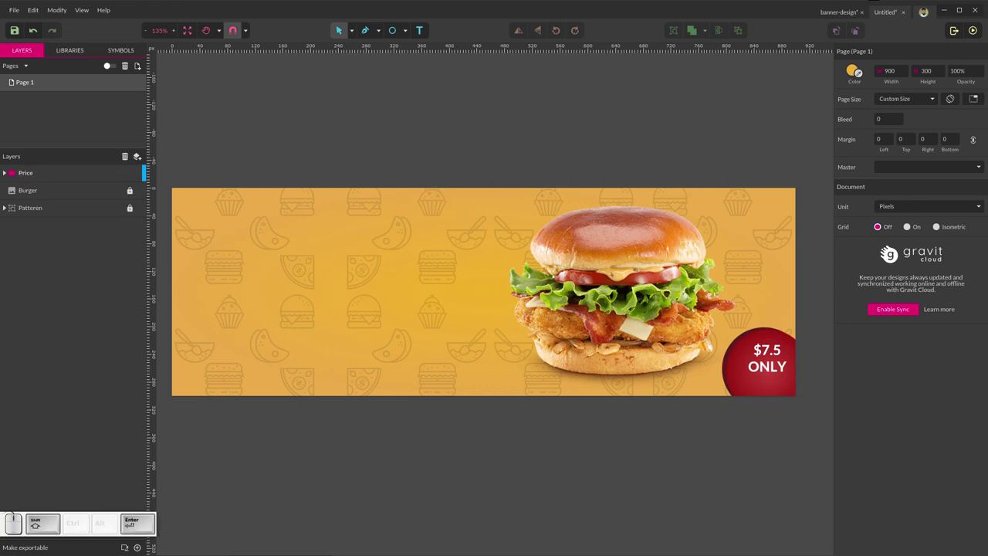
- Group the two ellipses inside the Price layer and select the group together with the price text
{"action": "left_click", "coordinate": [5, 173]}
{"action": "left_click", "coordinate": [45, 210]}
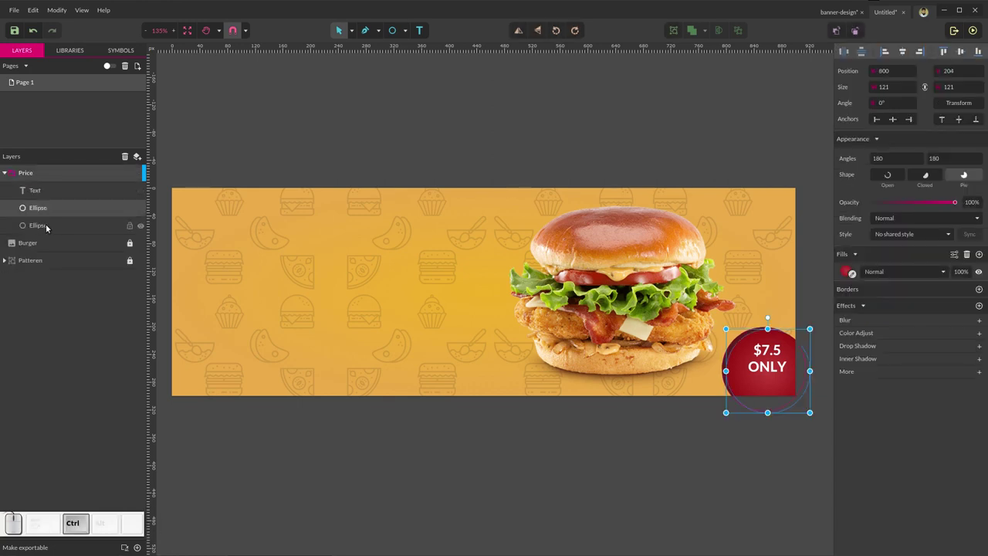
{"action": "left_click", "coordinate": [47, 226], "text": "ctrl"}
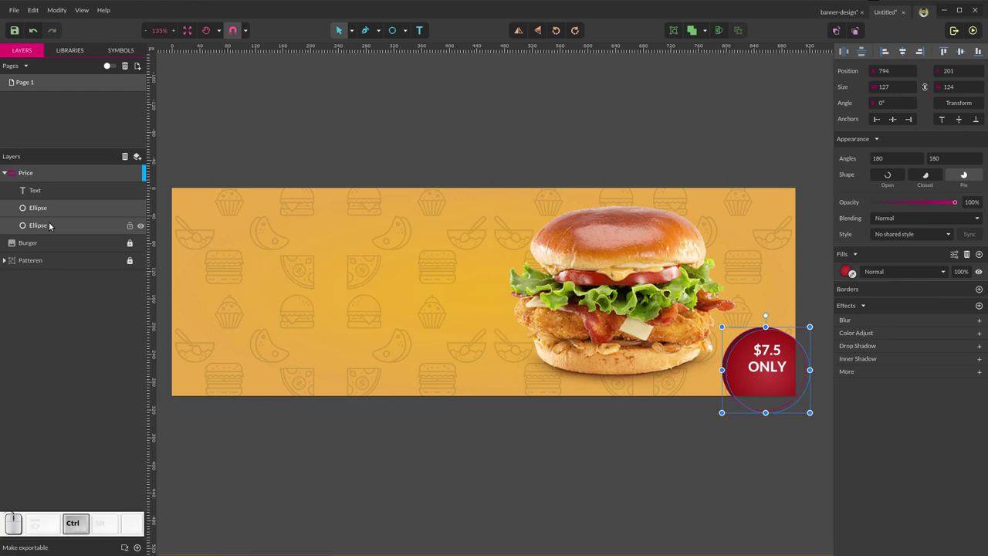
{"action": "key", "text": "ctrl+g"}
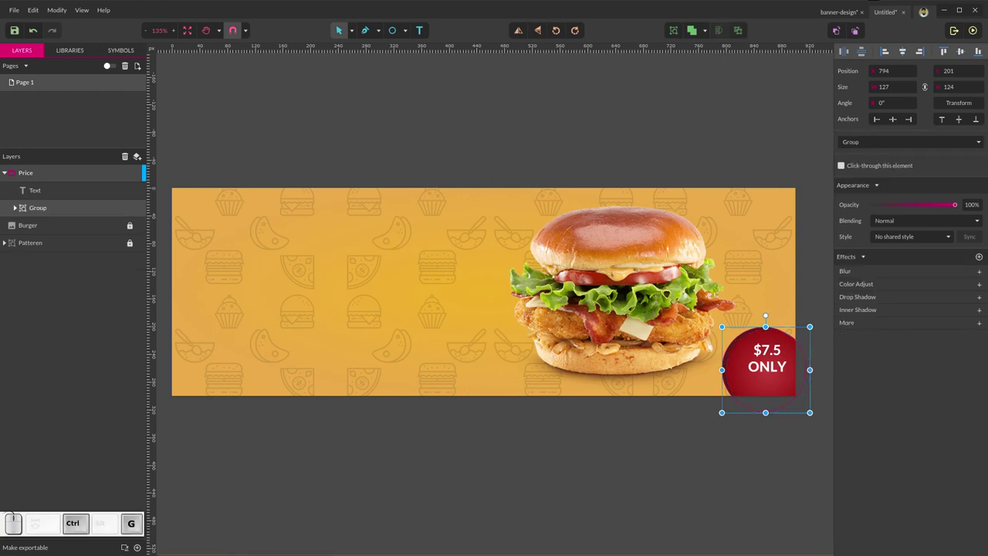
{"action": "left_click", "coordinate": [48, 192], "text": "ctrl"}
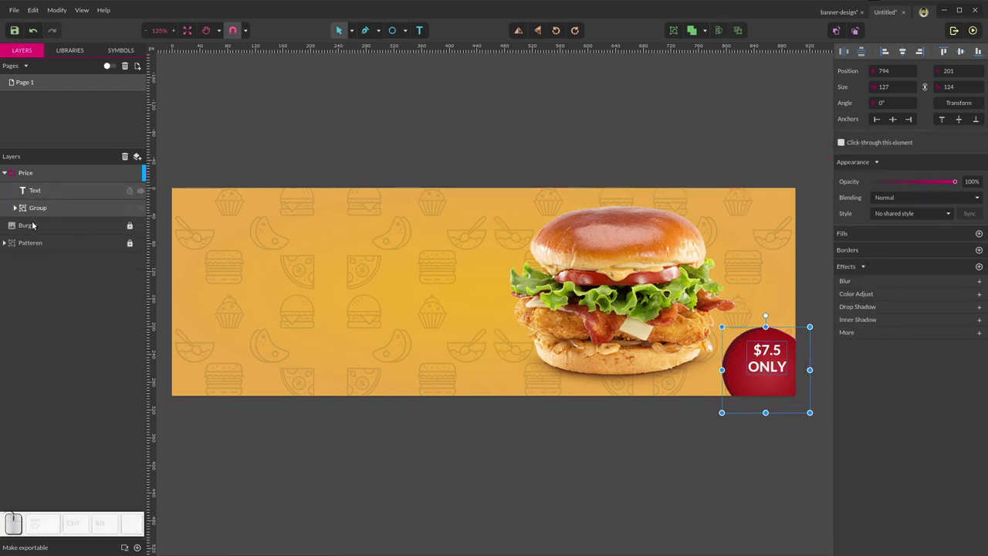
- Align the price text and the ellipse group to each other's horizontal and vertical centres
{"action": "left_click", "coordinate": [901, 51]}
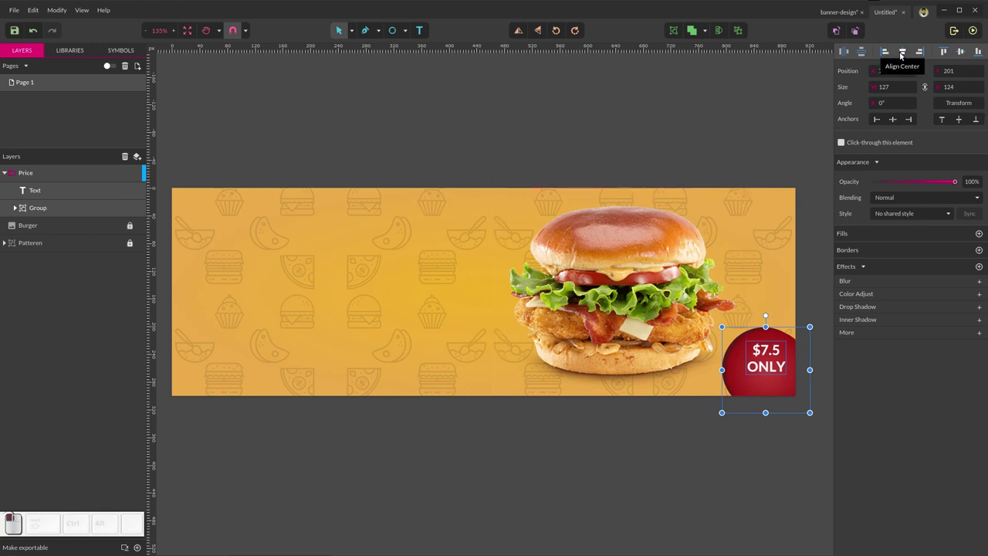
{"action": "left_click", "coordinate": [961, 51]}
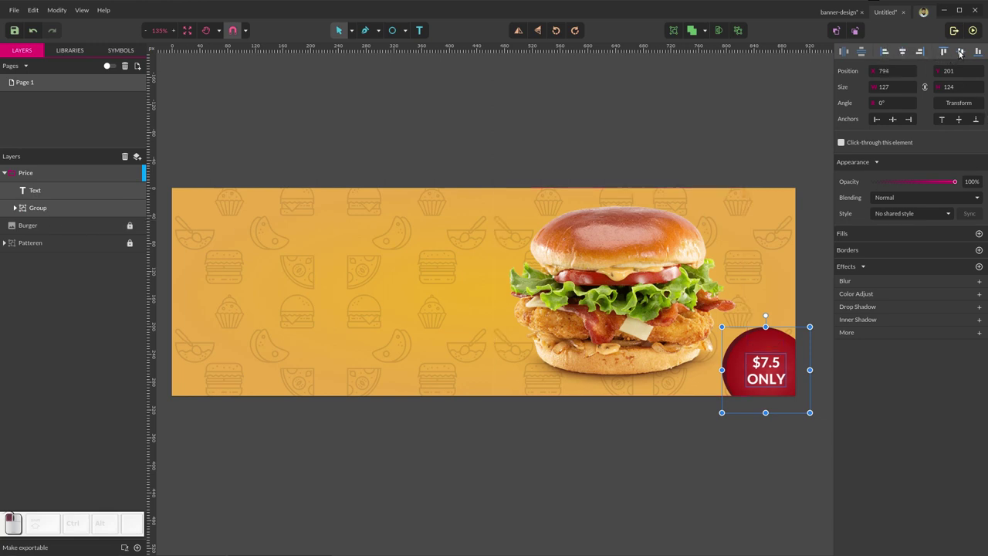
{"action": "left_click", "coordinate": [733, 441]}
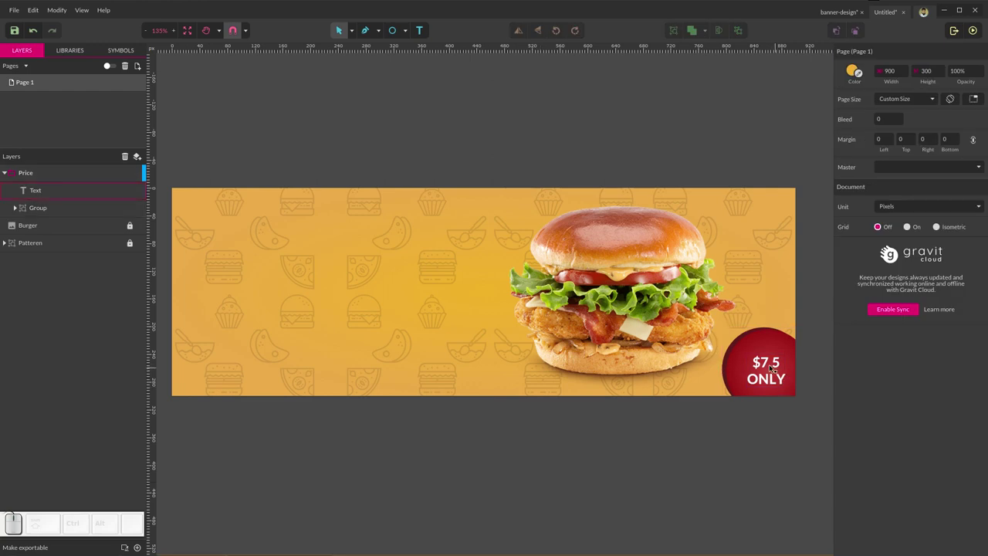
- Nudge the "$7.5 ONLY" text 10 px up and 5 px left within the badge
{"action": "left_click", "coordinate": [771, 369]}
{"action": "key", "text": "shift+Up"}
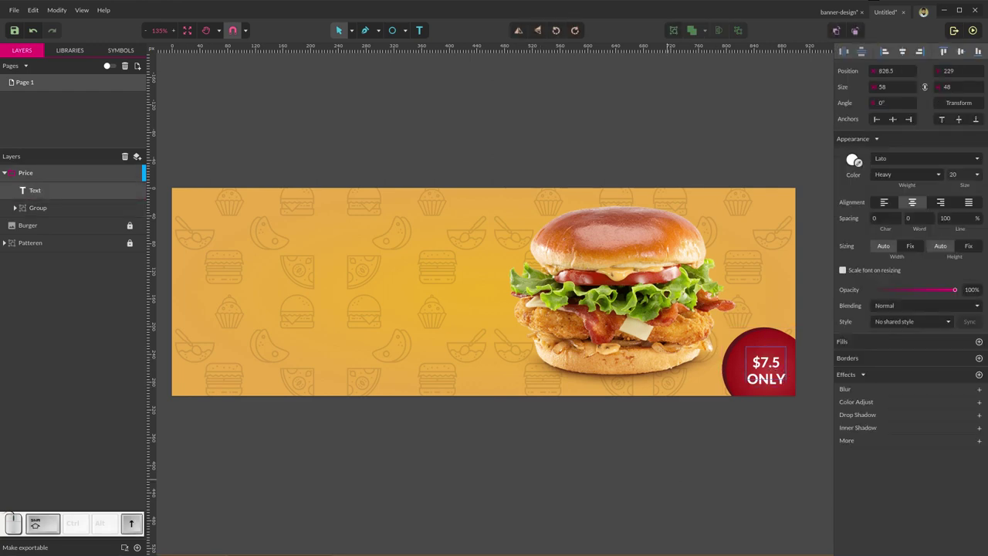
{"action": "key", "text": "Left"}
{"action": "key", "text": "Left"}
{"action": "key", "text": "Left"}
{"action": "key", "text": "Left"}
{"action": "key", "text": "Left"}
{"action": "key", "text": "Left"}
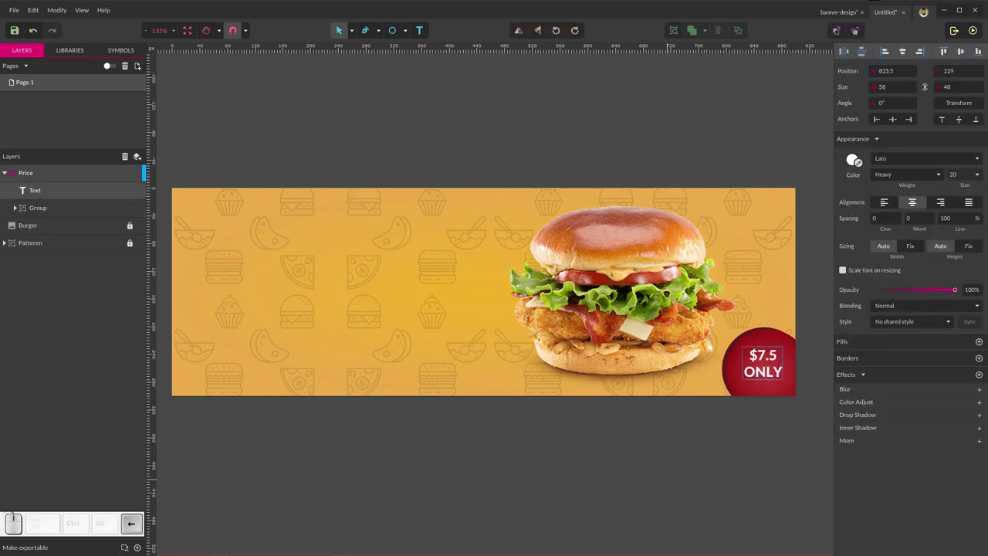
{"action": "key", "text": "Right"}
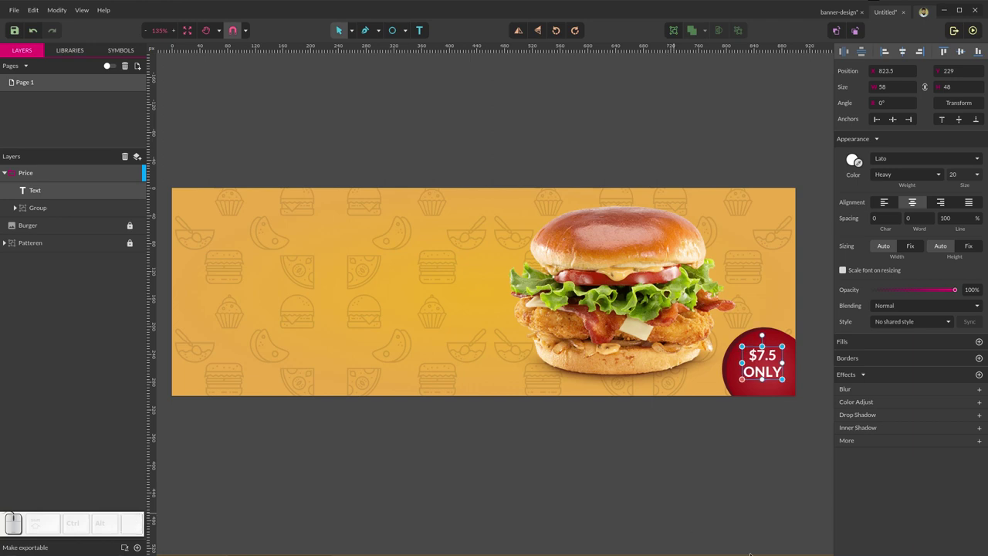
{"action": "left_click", "coordinate": [715, 475]}
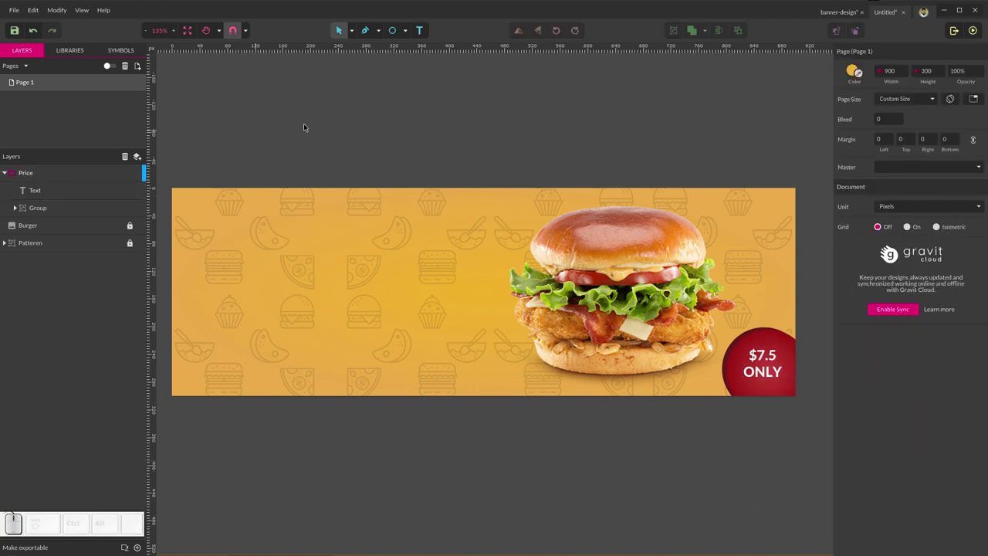
- Examine the offer text in the finished banner-design document and return to the untitled banner
{"action": "left_click", "coordinate": [850, 12]}
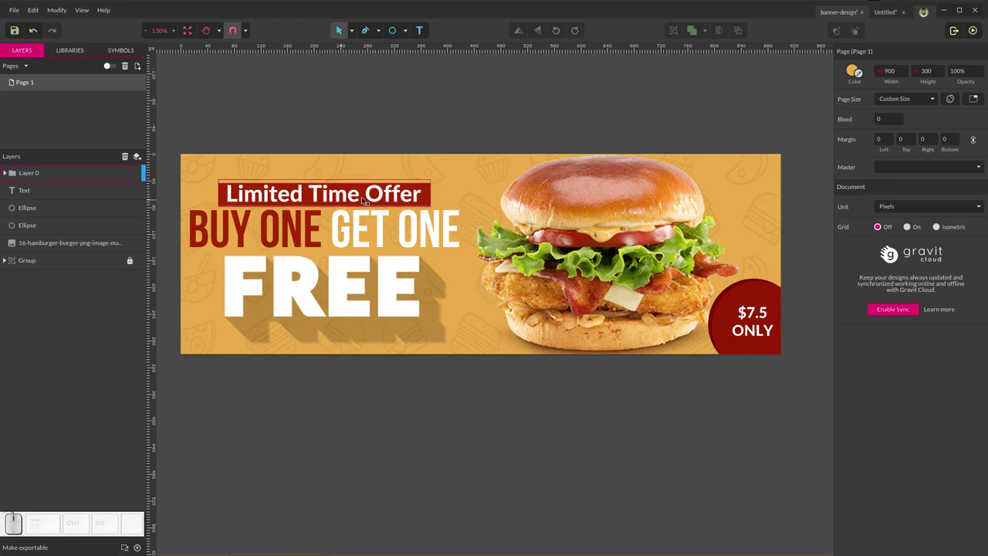
{"action": "left_click", "coordinate": [884, 14]}
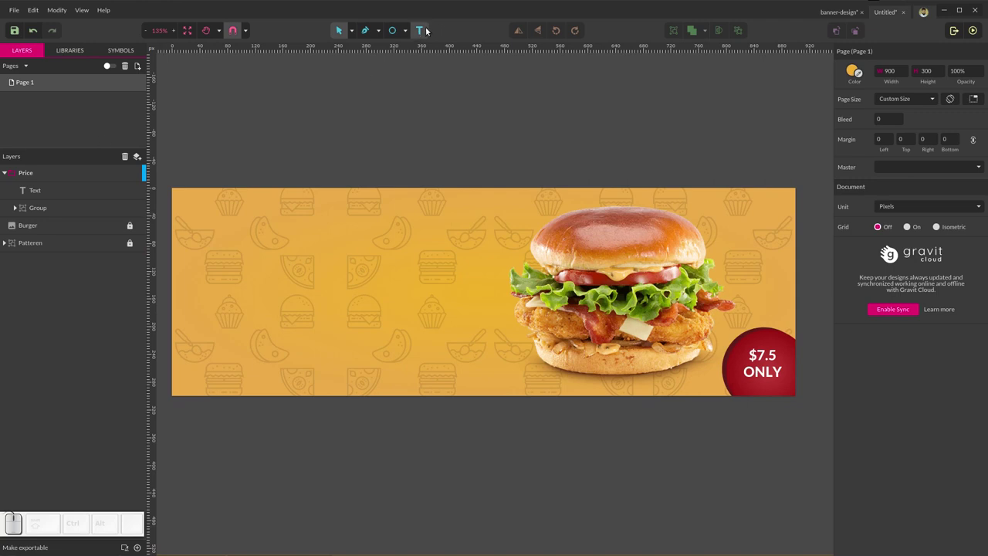
{"action": "left_click", "coordinate": [420, 30]}
{"action": "left_click", "coordinate": [233, 254]}
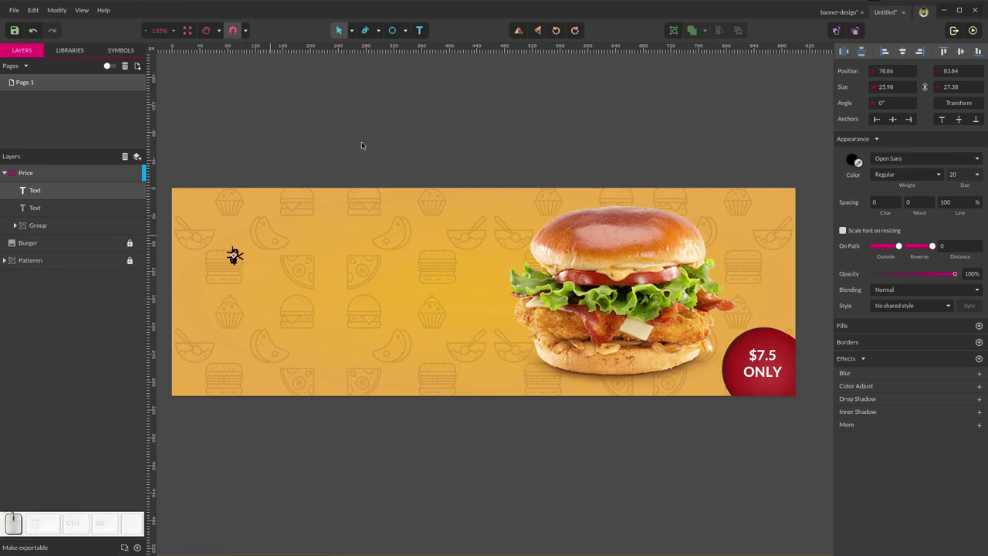
{"action": "left_click", "coordinate": [249, 289]}
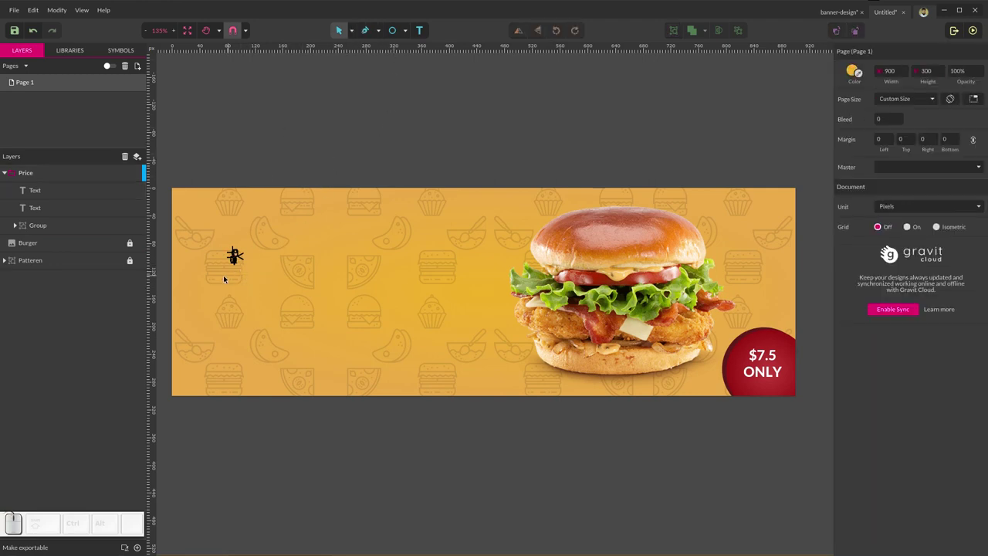
{"action": "left_click_drag", "start_coordinate": [224, 280], "coordinate": [262, 214]}
{"action": "key", "text": "Delete"}
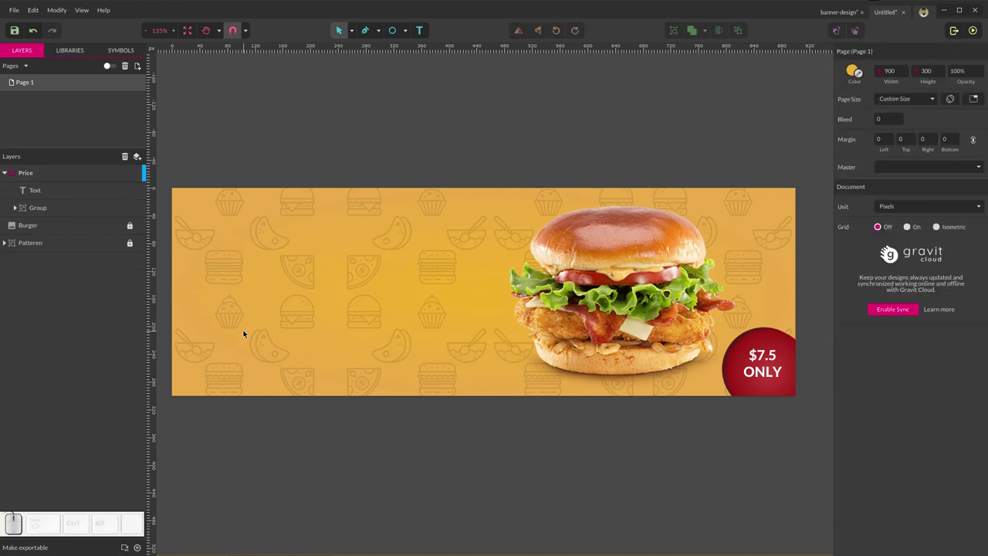
- Collapse the Price layer and create a new layer above it named "Text"
{"action": "left_click", "coordinate": [4, 173]}
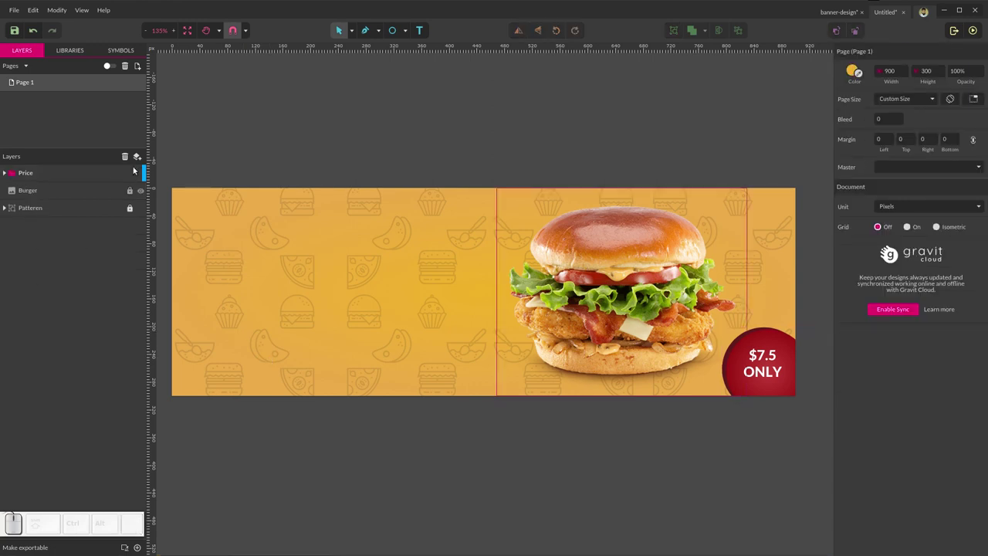
{"action": "left_click", "coordinate": [137, 157]}
{"action": "double_click", "coordinate": [23, 173]}
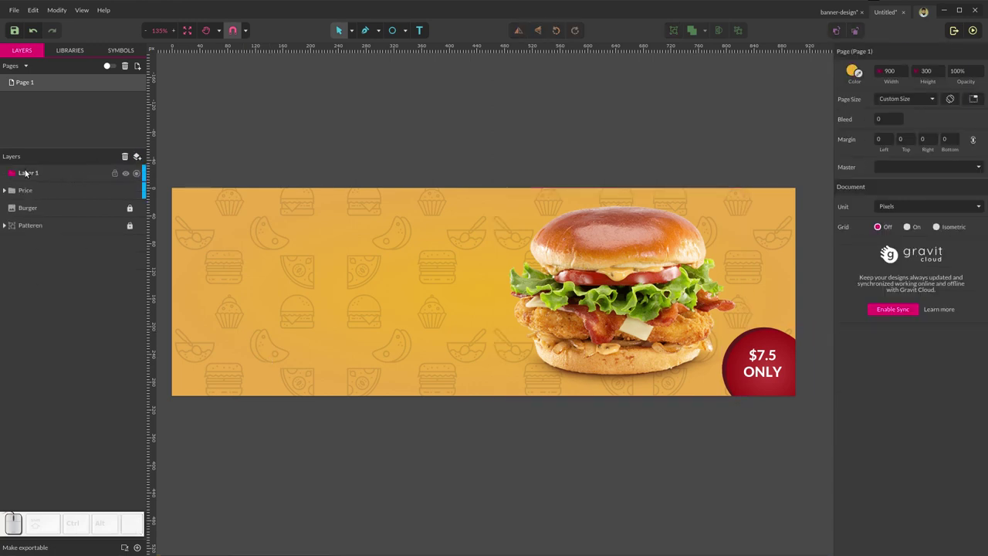
{"action": "type", "text": "Text"}
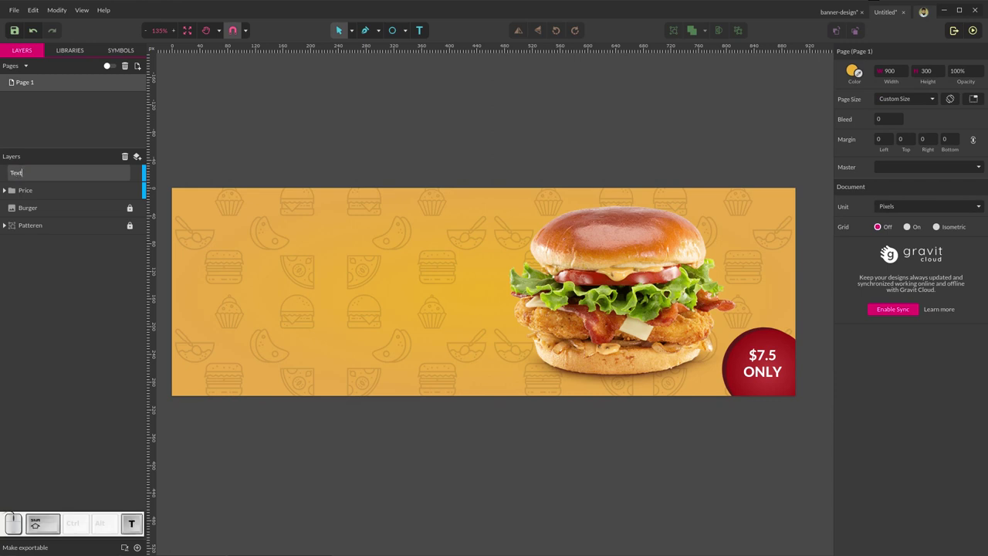
{"action": "key", "text": "Return"}
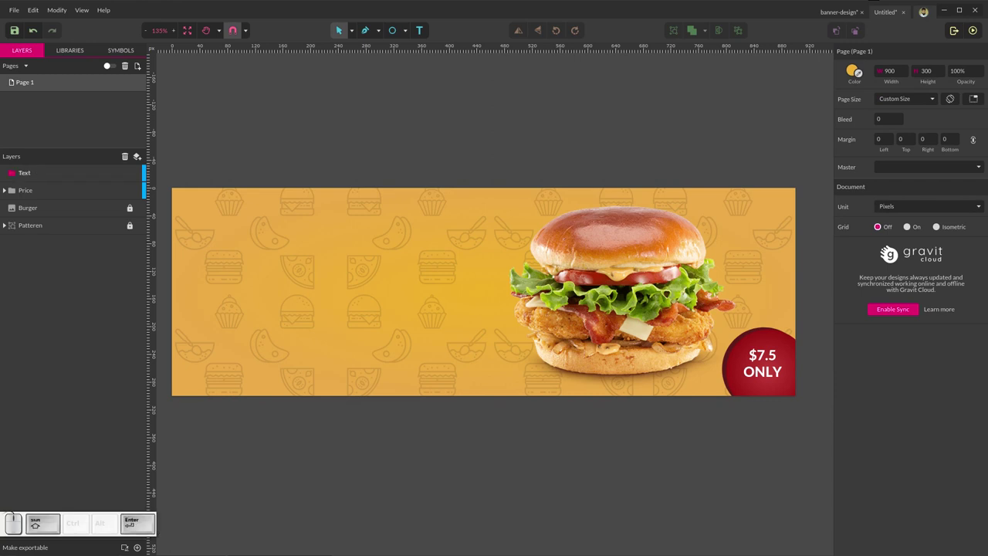
- Add the text "Limited Time Offer" to the Text layer on the empty area beside the burger
{"action": "left_click", "coordinate": [19, 174]}
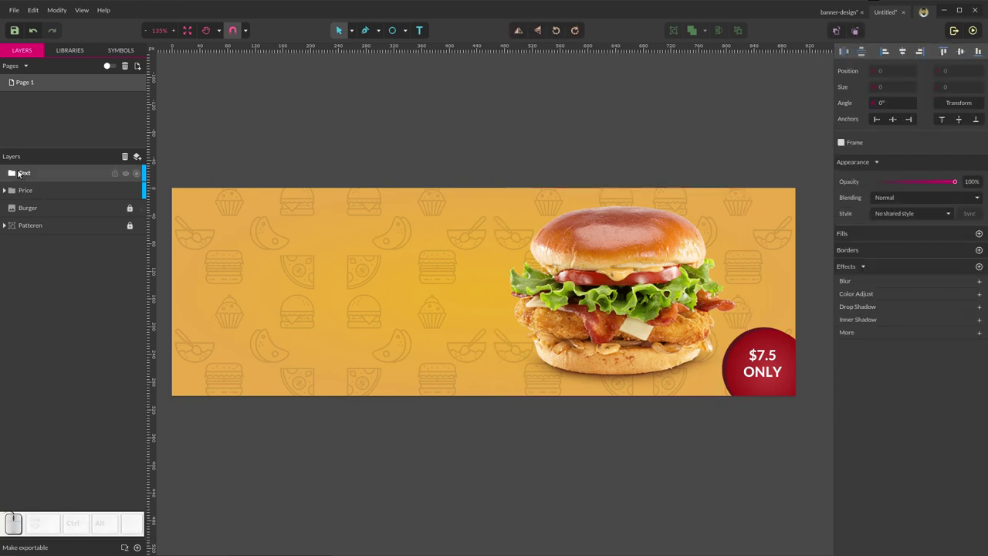
{"action": "left_click", "coordinate": [418, 31]}
{"action": "left_click", "coordinate": [294, 265]}
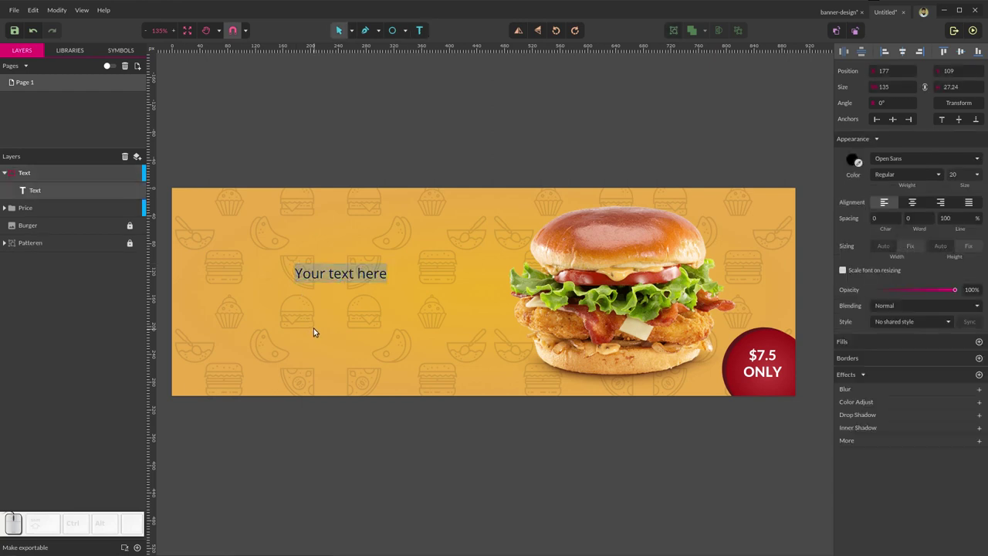
{"action": "triple_click", "coordinate": [341, 275]}
{"action": "key", "text": "shift"}
{"action": "type", "text": "im"}
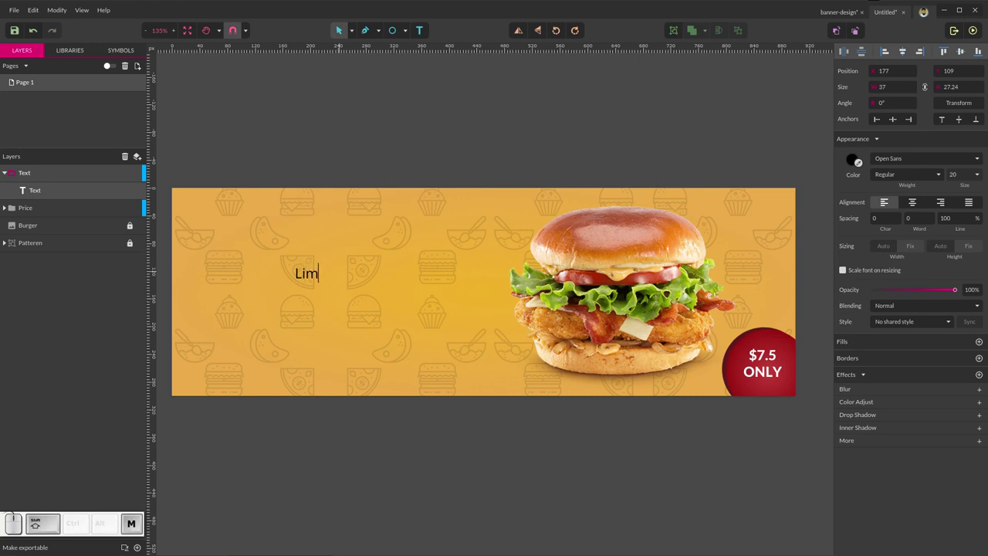
{"action": "type", "text": "ited "}
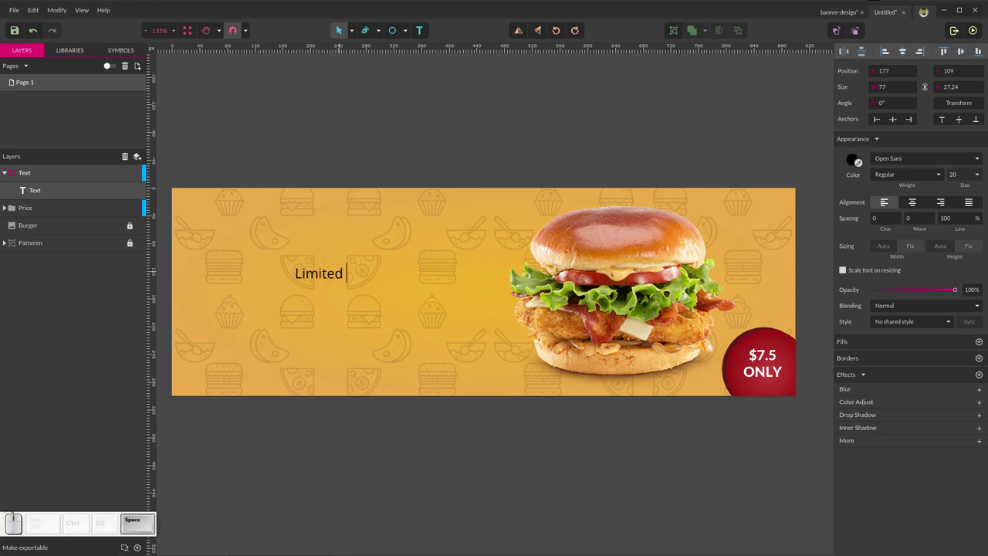
{"action": "type", "text": "Time Offer"}
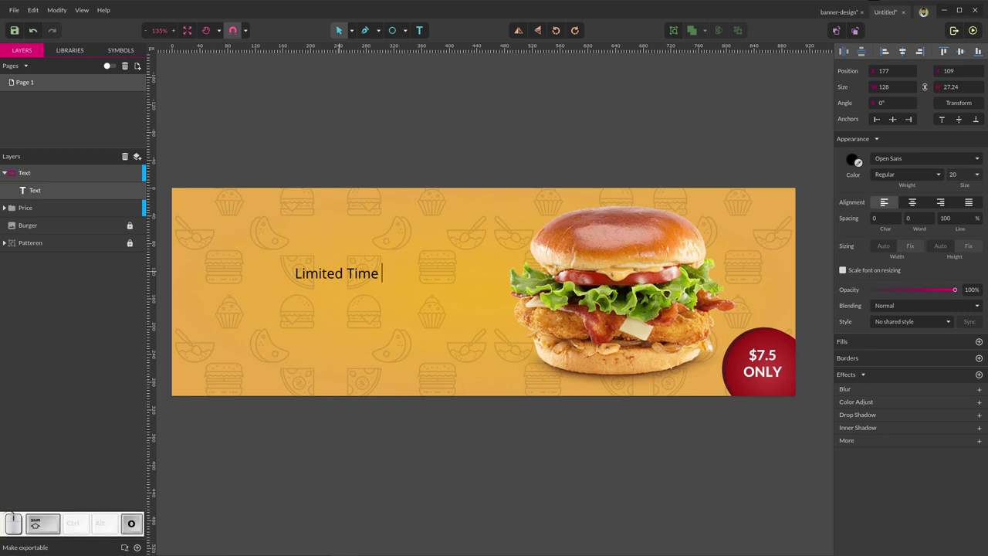
{"action": "left_click", "coordinate": [355, 497]}
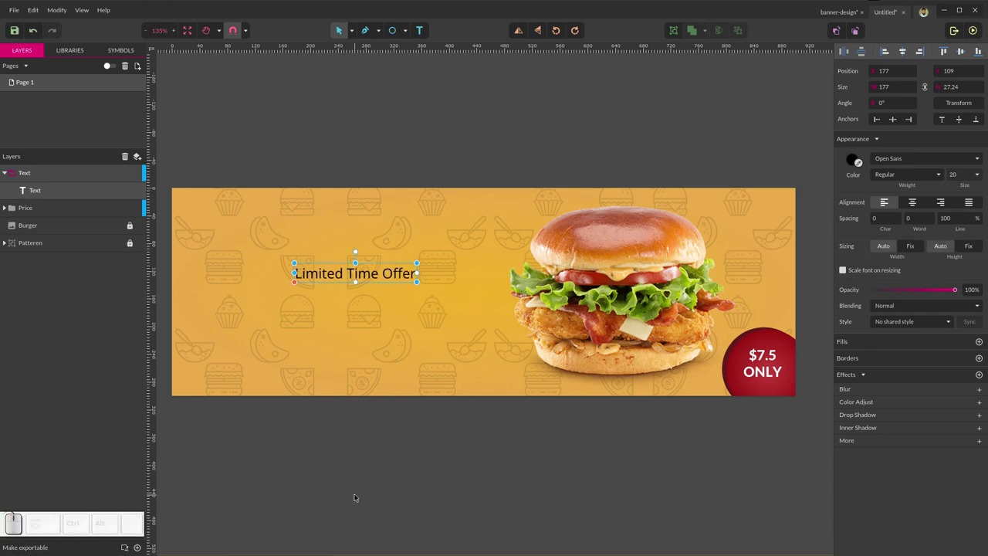
- Set the "Limited Time Offer" text's font to Lato with Heavy weight
{"action": "left_click", "coordinate": [922, 159]}
{"action": "type", "text": "lato"}
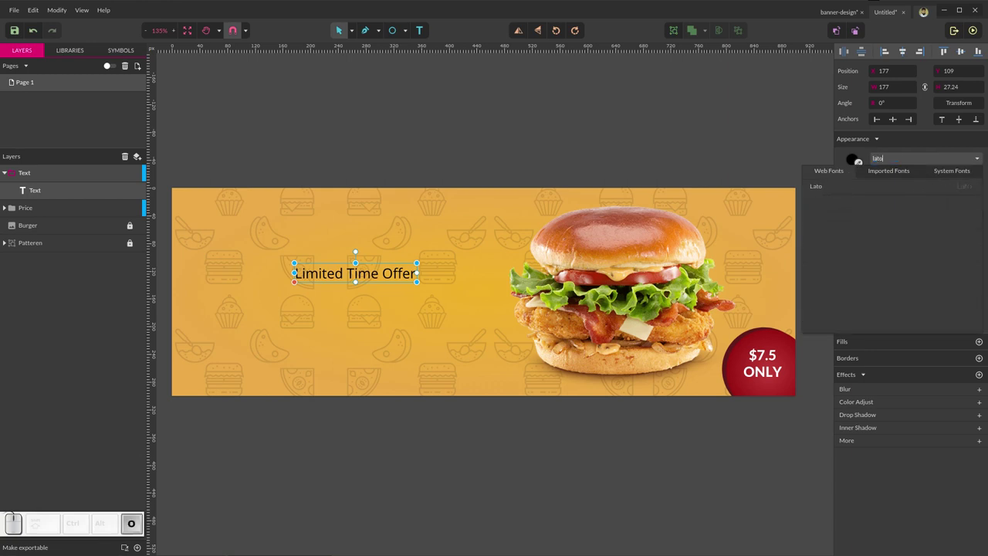
{"action": "key", "text": "Return"}
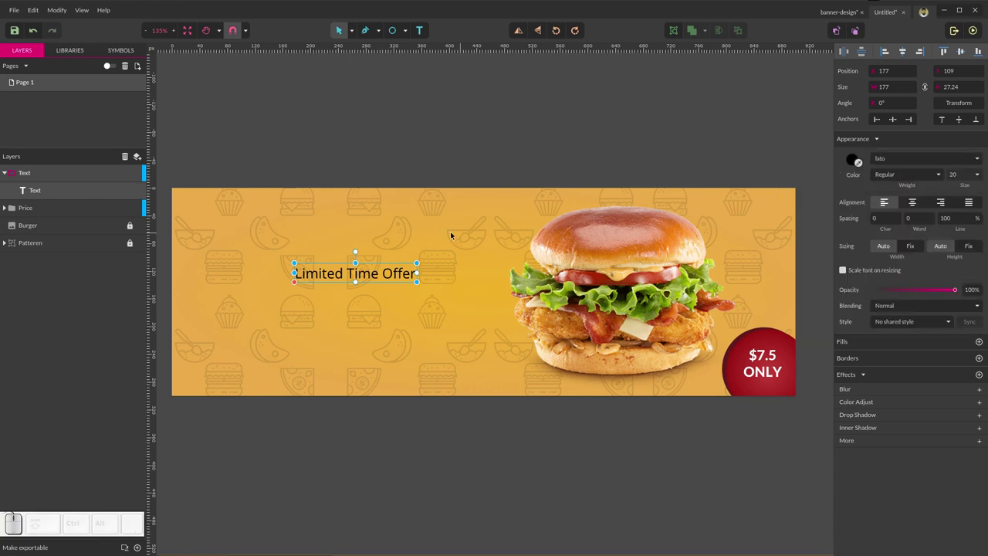
{"action": "left_click", "coordinate": [903, 158]}
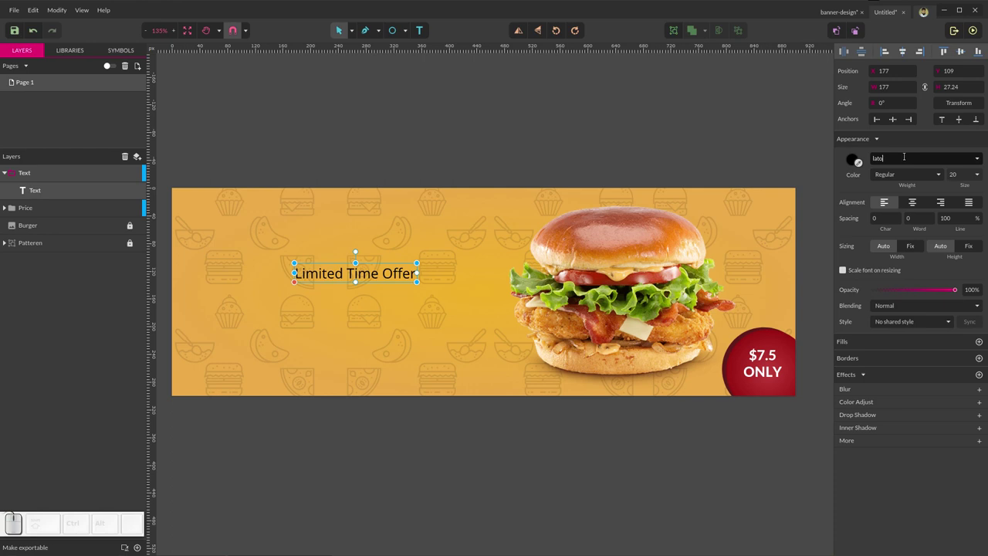
{"action": "left_click", "coordinate": [904, 157]}
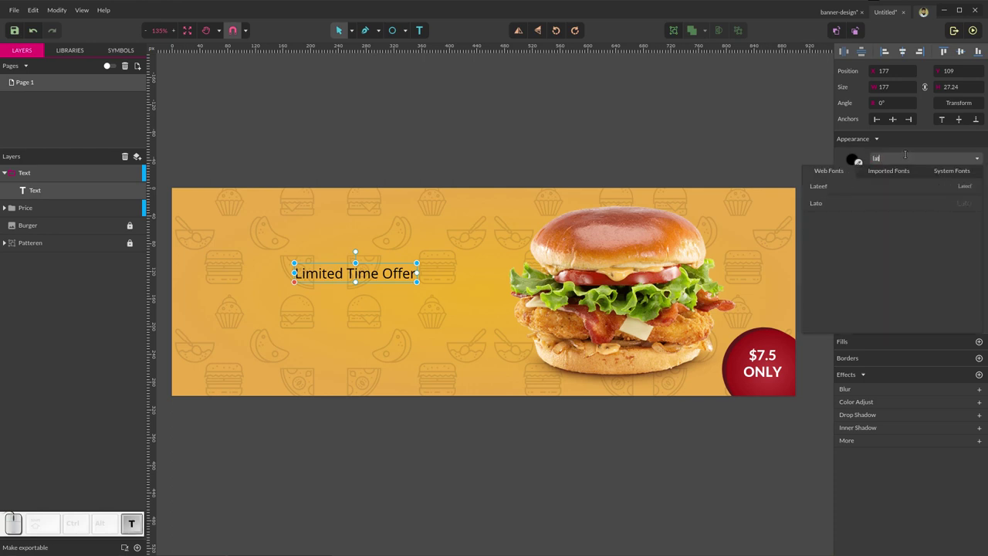
{"action": "left_click", "coordinate": [864, 203]}
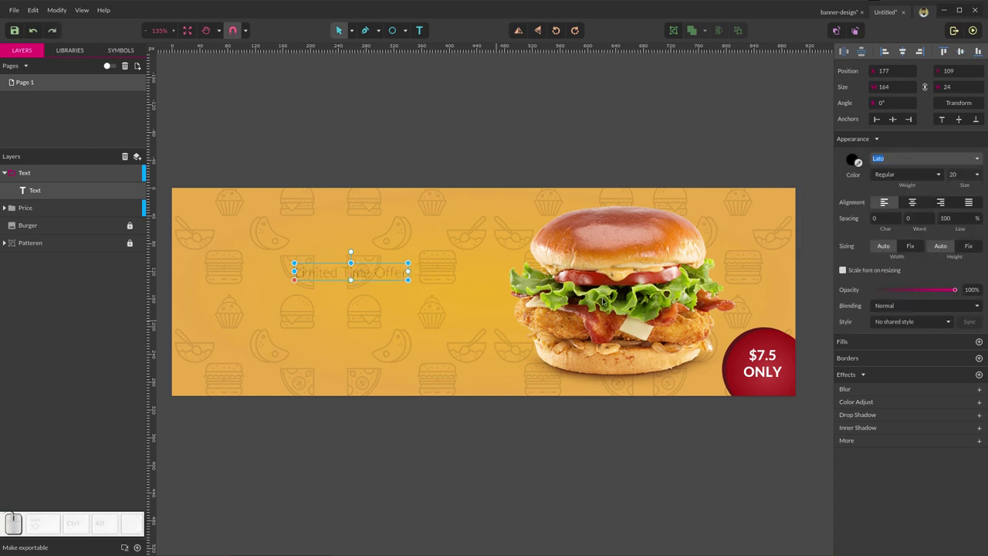
{"action": "left_click", "coordinate": [918, 175]}
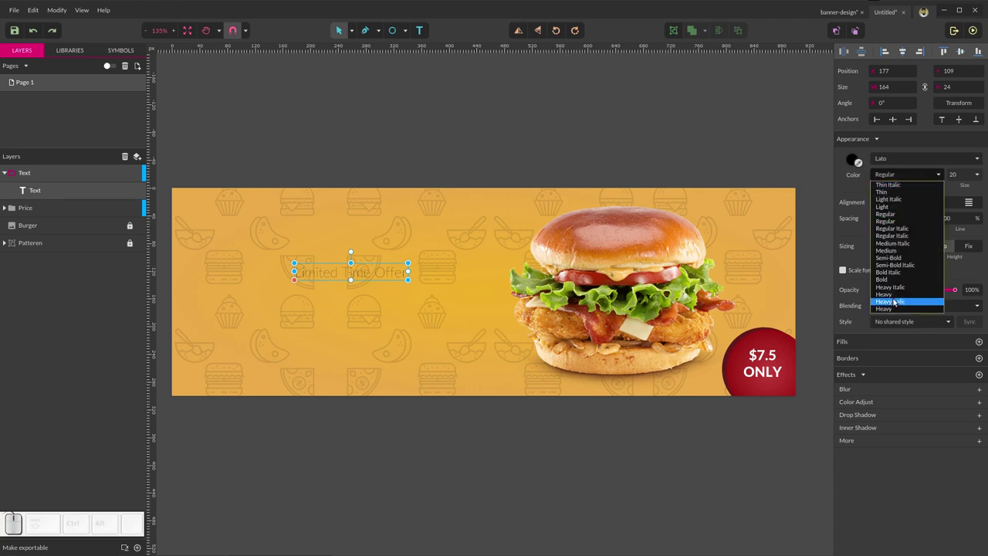
{"action": "left_click", "coordinate": [894, 295]}
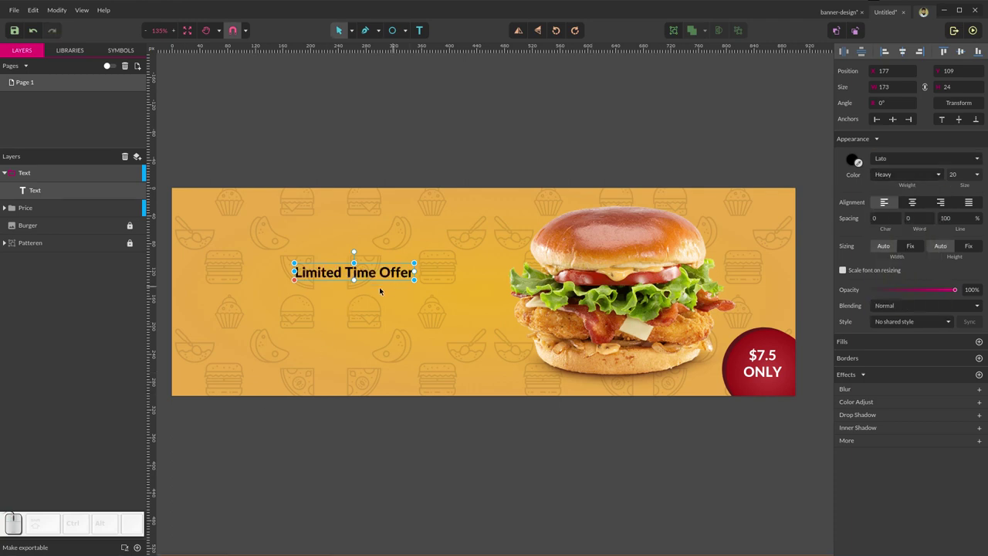
- Set the "Limited Time Offer" text size to 30 and move it to about X 99, Y 52
{"action": "left_click", "coordinate": [952, 174]}
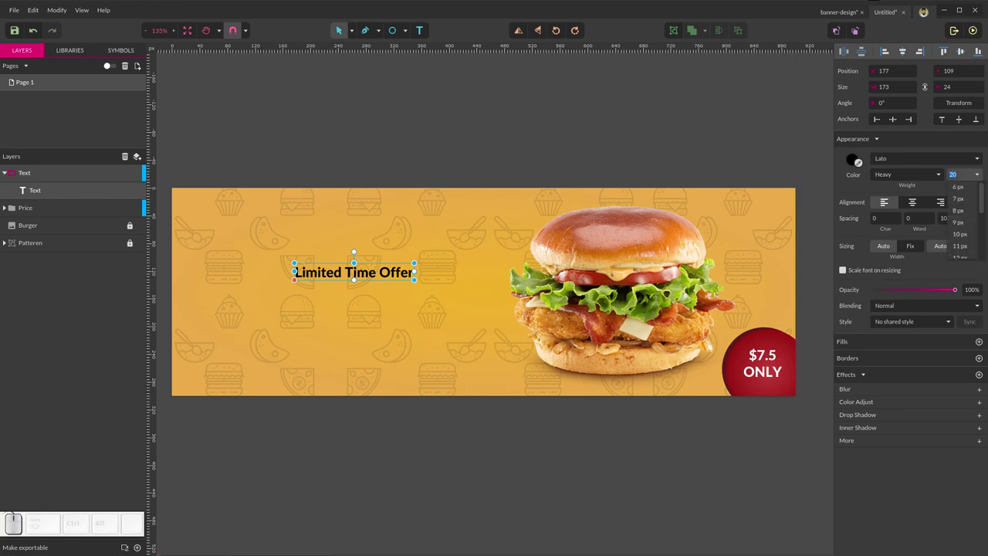
{"action": "type", "text": "30"}
{"action": "key", "text": "Return"}
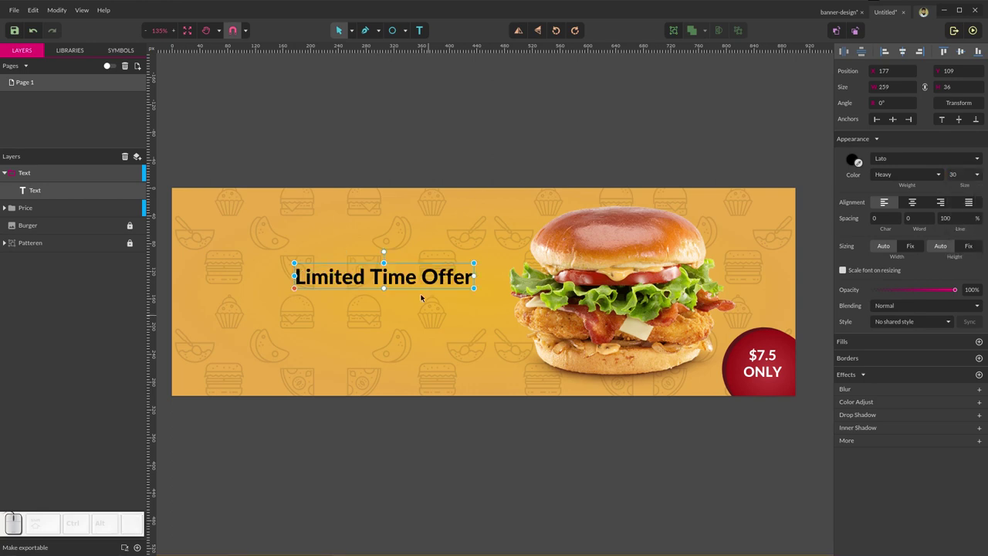
{"action": "left_click_drag", "start_coordinate": [394, 278], "coordinate": [340, 238]}
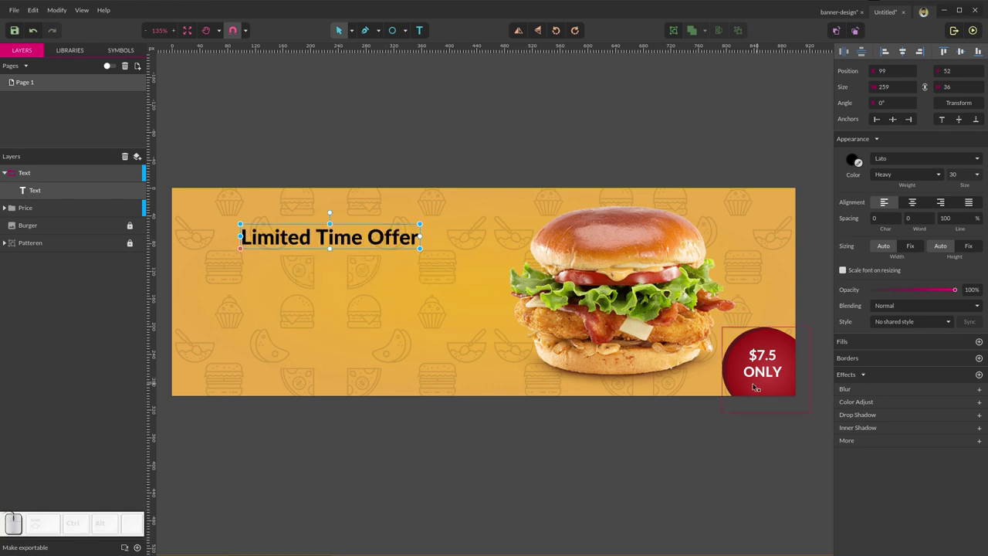
- Draw a rectangle about 282 x 48 px over the "Limited Time Offer" text, with a small margin around it
{"action": "left_click", "coordinate": [405, 30]}
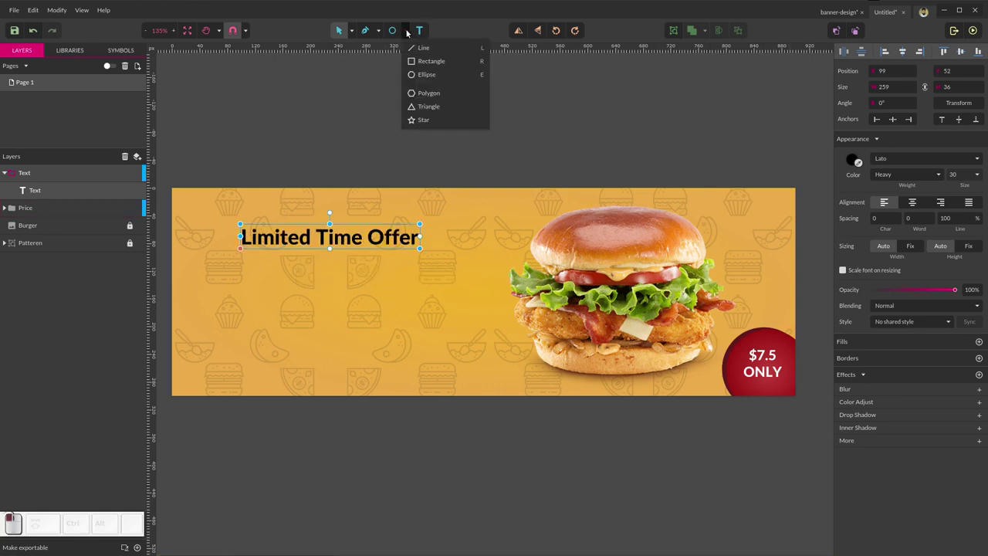
{"action": "left_click", "coordinate": [421, 66]}
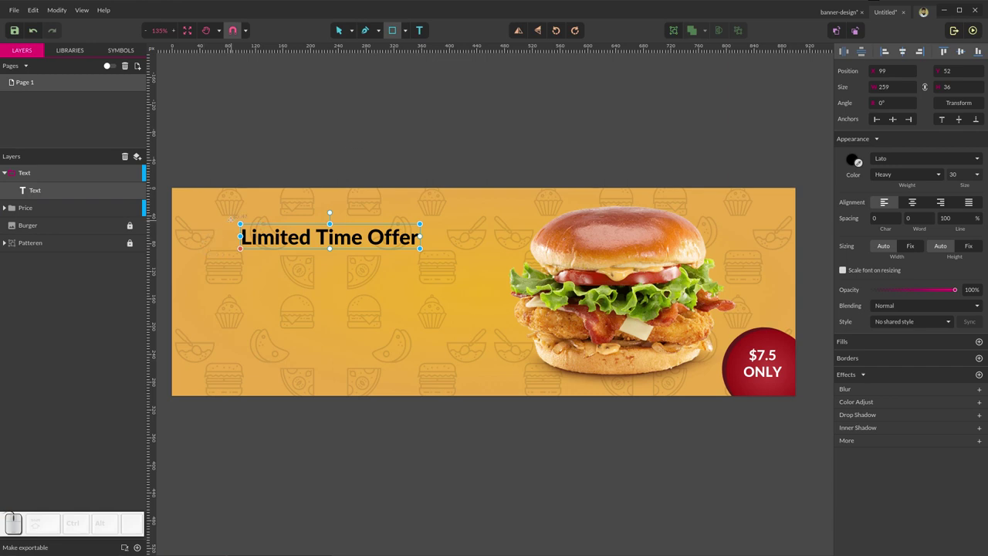
{"action": "left_click_drag", "start_coordinate": [232, 219], "coordinate": [428, 252]}
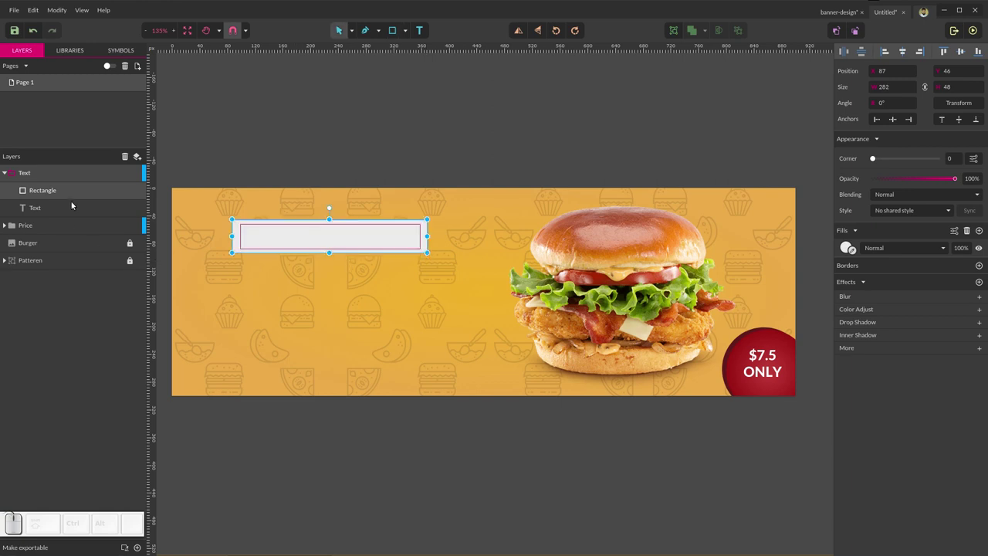
- Send the rectangle behind the "Limited Time Offer" text and centre the two on each other horizontally and vertically
{"action": "key", "text": "ctrl+bracketleft"}
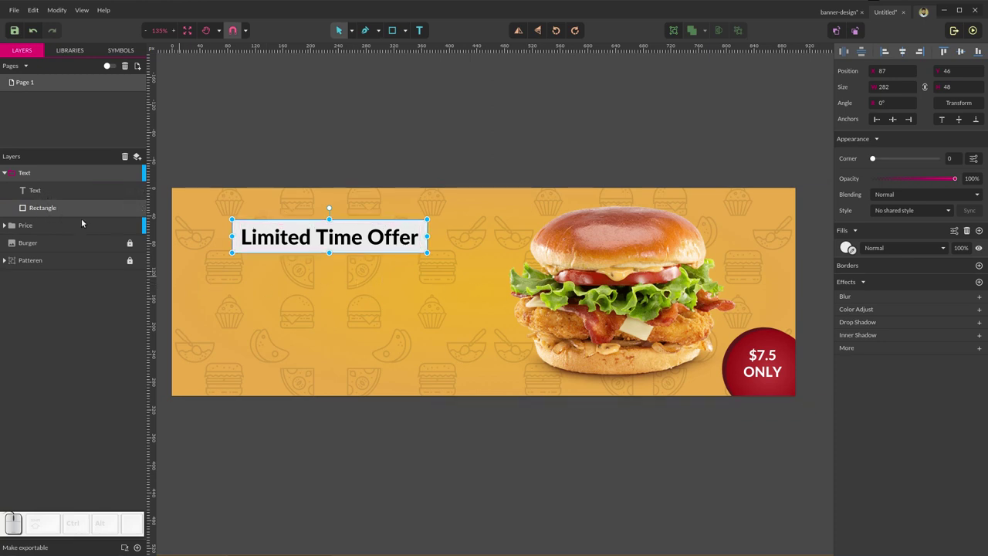
{"action": "left_click", "coordinate": [38, 190], "text": "ctrl"}
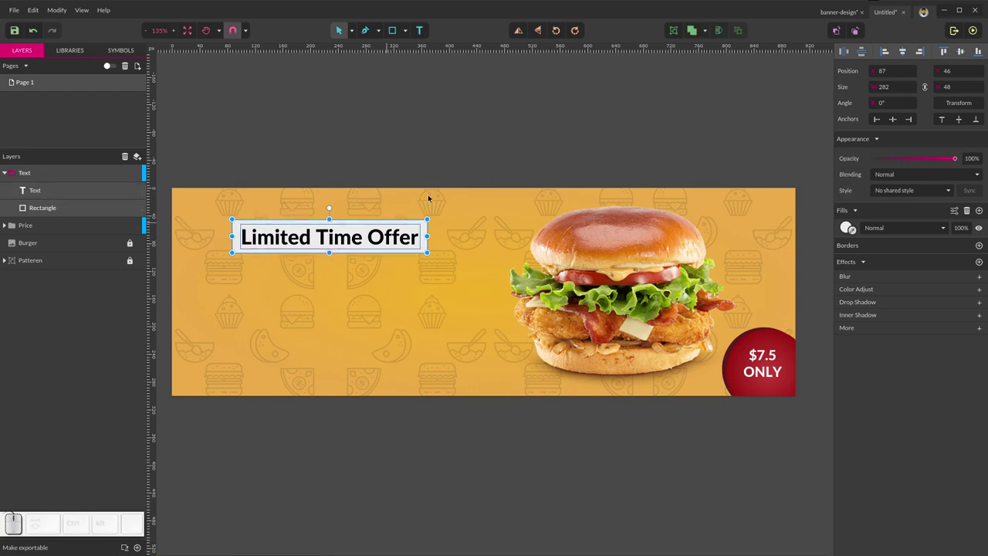
{"action": "left_click", "coordinate": [902, 51]}
{"action": "left_click", "coordinate": [960, 52]}
- Fill the rectangle behind "Limited Time Offer" with the dark red sampled from the $7.5 price badge
{"action": "left_click", "coordinate": [36, 209]}
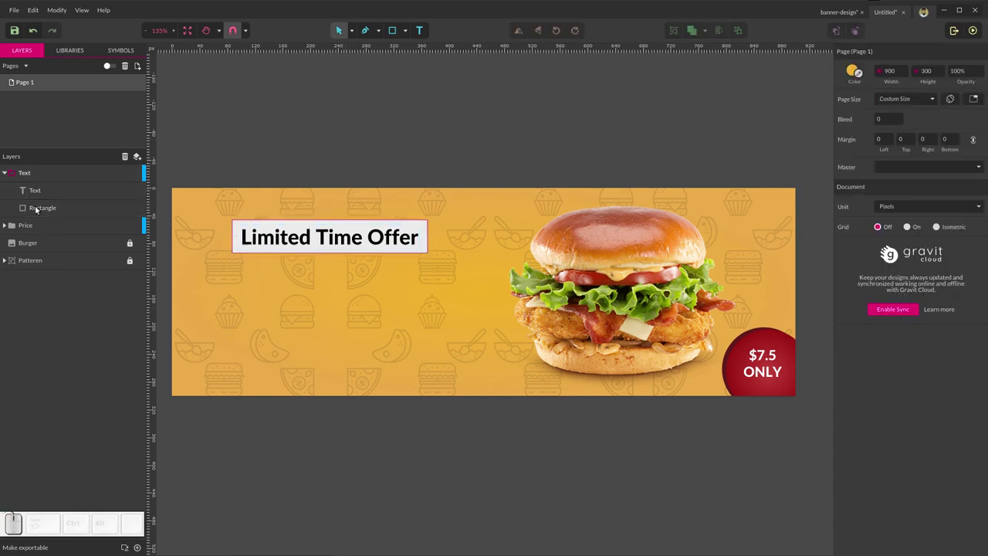
{"action": "left_click", "coordinate": [52, 209]}
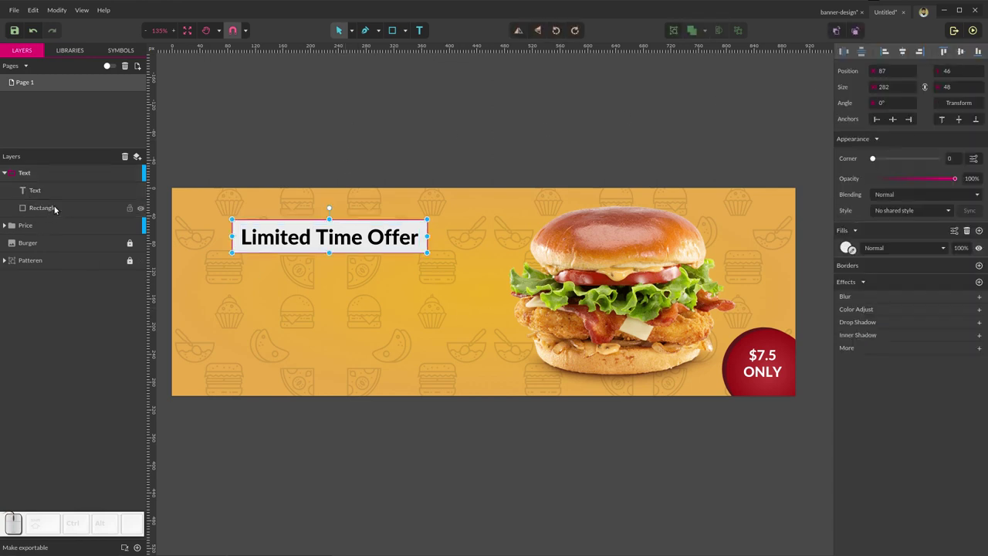
{"action": "left_click", "coordinate": [853, 257]}
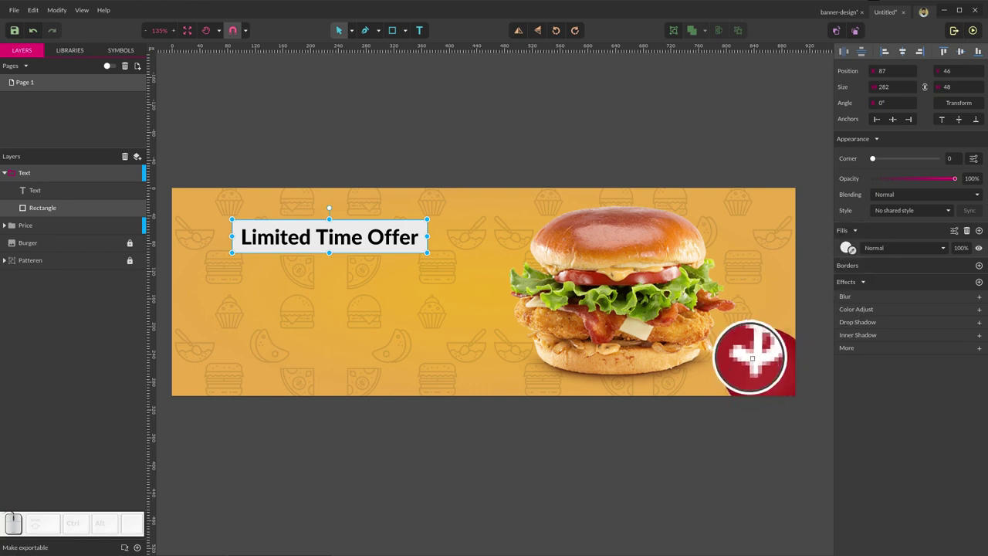
{"action": "left_click", "coordinate": [749, 347]}
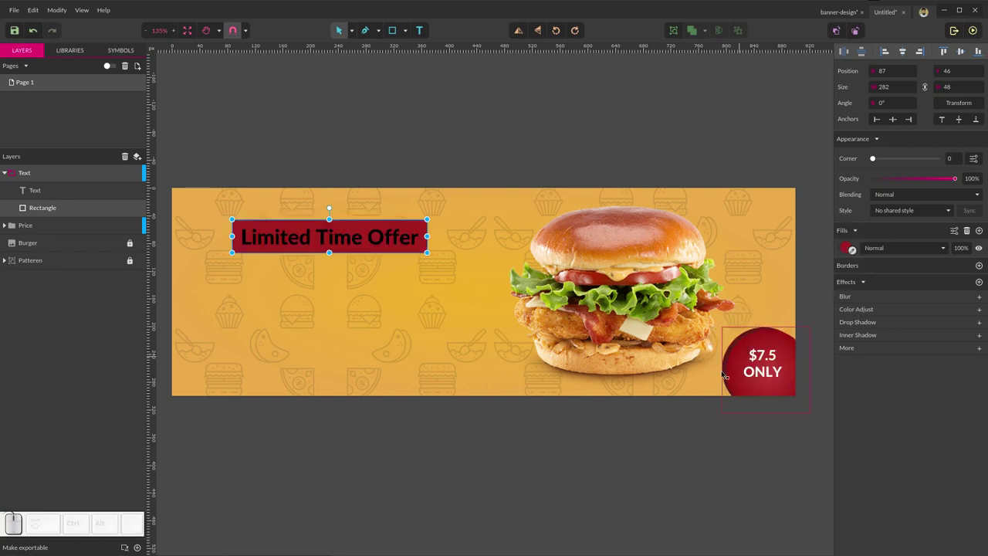
{"action": "left_click", "coordinate": [274, 460]}
- Colour the "Limited Time Offer" text white, sampled from the price badge's lettering
{"action": "left_click", "coordinate": [331, 241]}
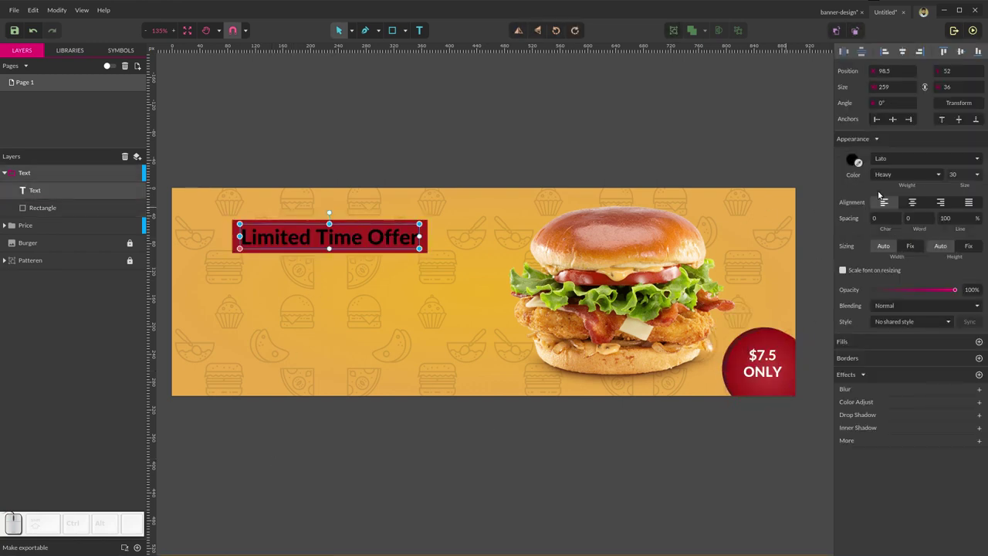
{"action": "left_click", "coordinate": [859, 163]}
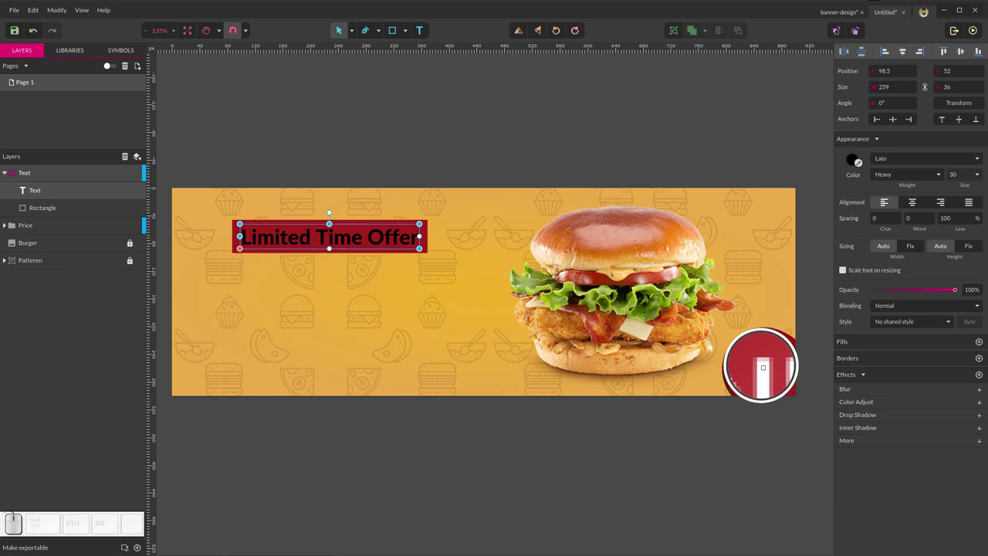
{"action": "left_click", "coordinate": [762, 368]}
{"action": "left_click", "coordinate": [235, 450]}
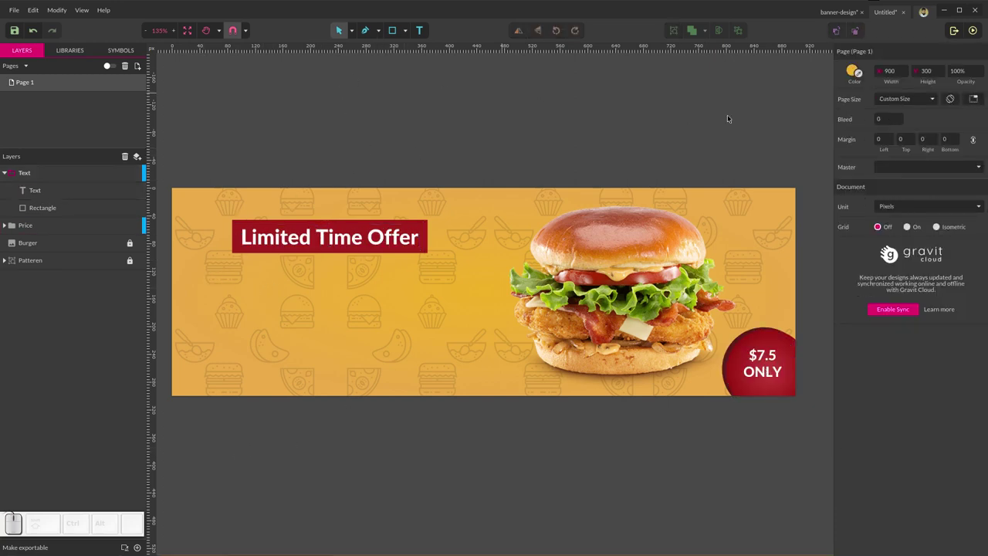
- Add the text "BUY ONE GET ONE" below the red label and place it at about X 91, Y 126
{"action": "left_click", "coordinate": [846, 10]}
{"action": "left_click", "coordinate": [419, 30]}
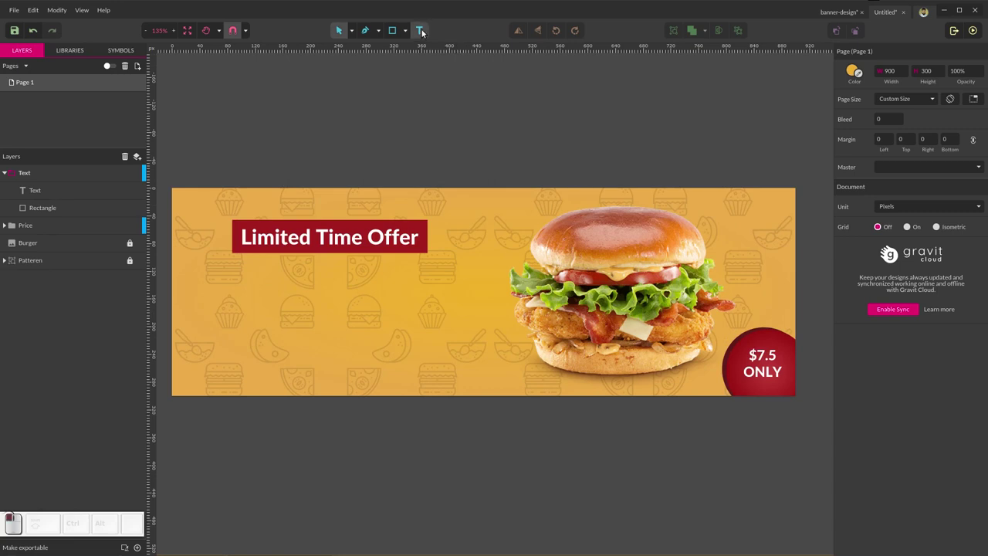
{"action": "left_click", "coordinate": [223, 287]}
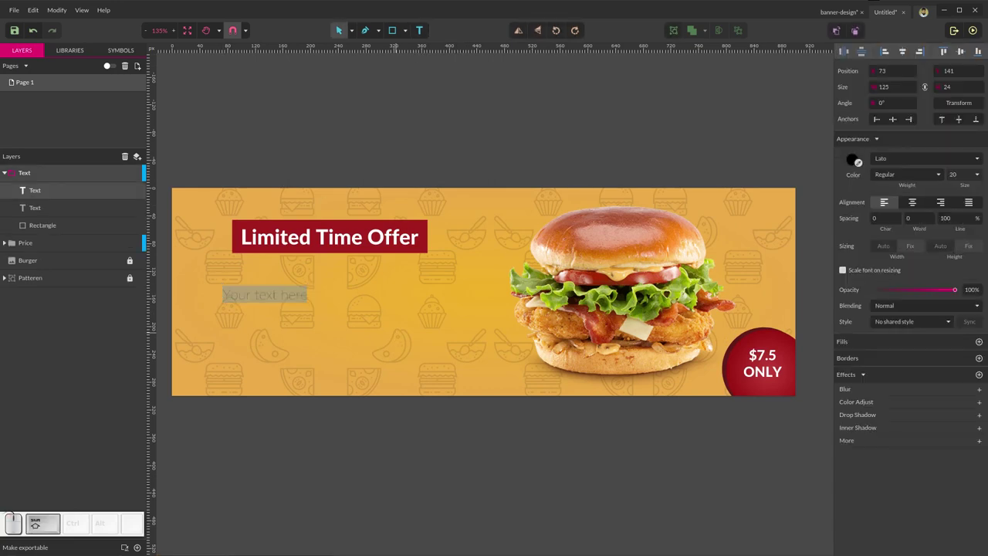
{"action": "type", "text": "BUY "}
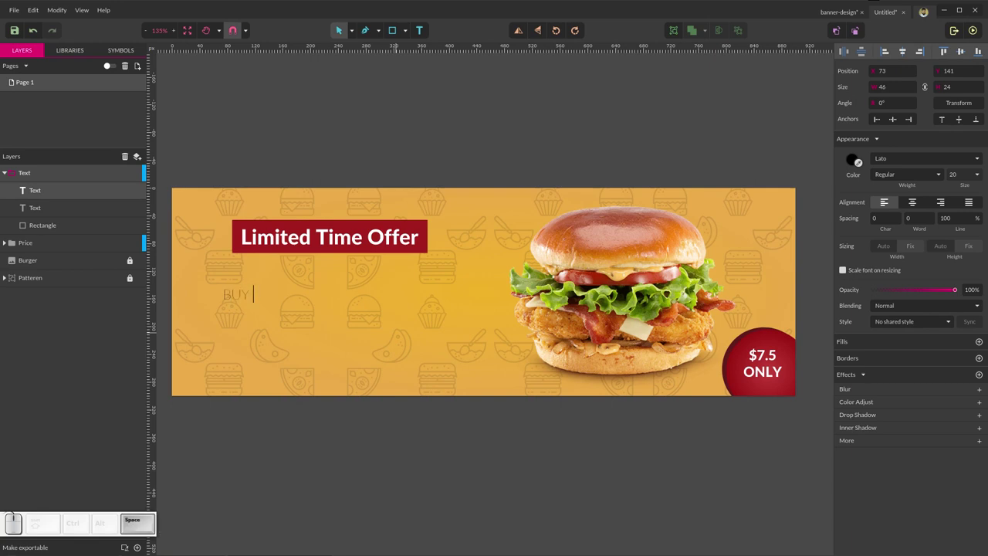
{"action": "type", "text": "ONE GET "}
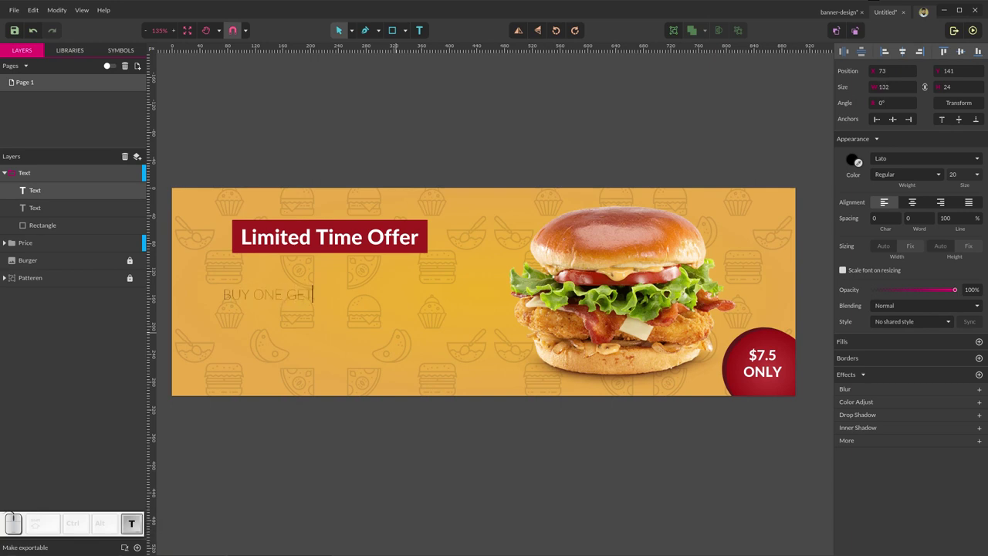
{"action": "type", "text": "ONE"}
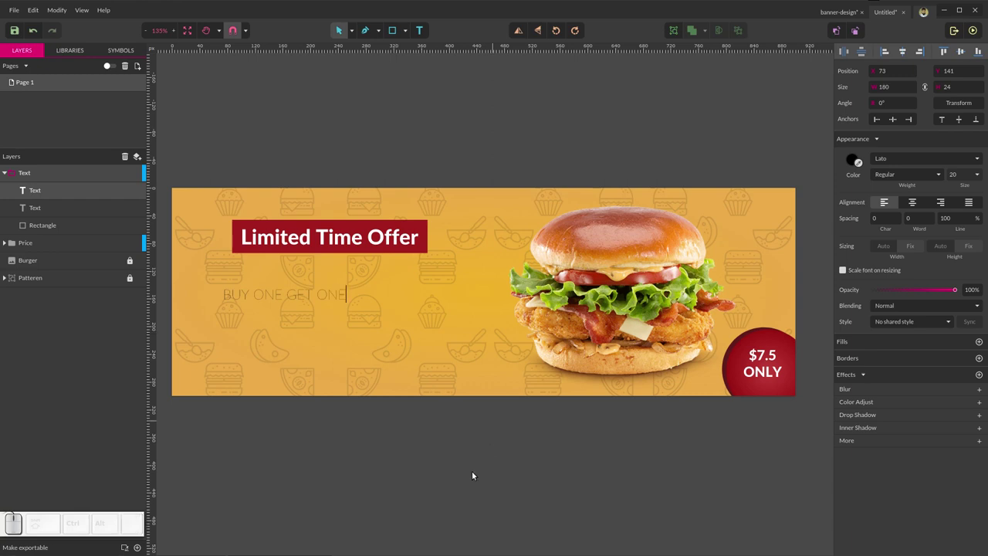
{"action": "key", "text": "Escape"}
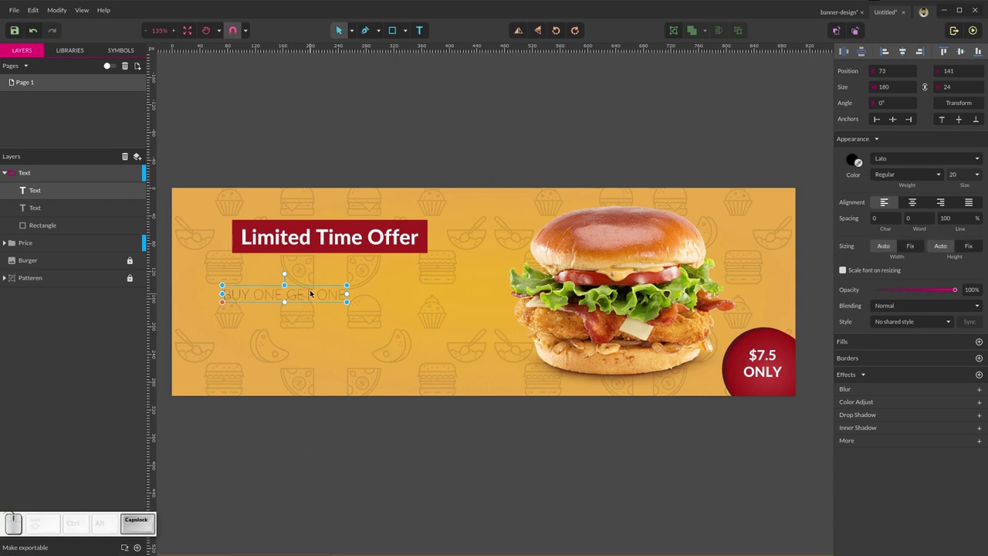
{"action": "left_click_drag", "start_coordinate": [310, 290], "coordinate": [321, 277]}
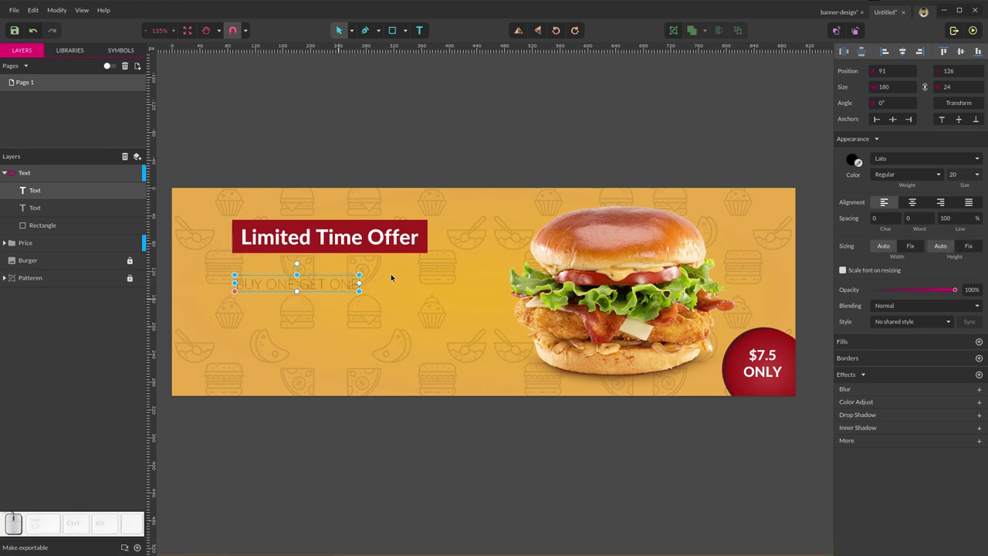
- Set the "BUY ONE GET ONE" text's font to the system font Bebas Neue
{"action": "left_click", "coordinate": [910, 159]}
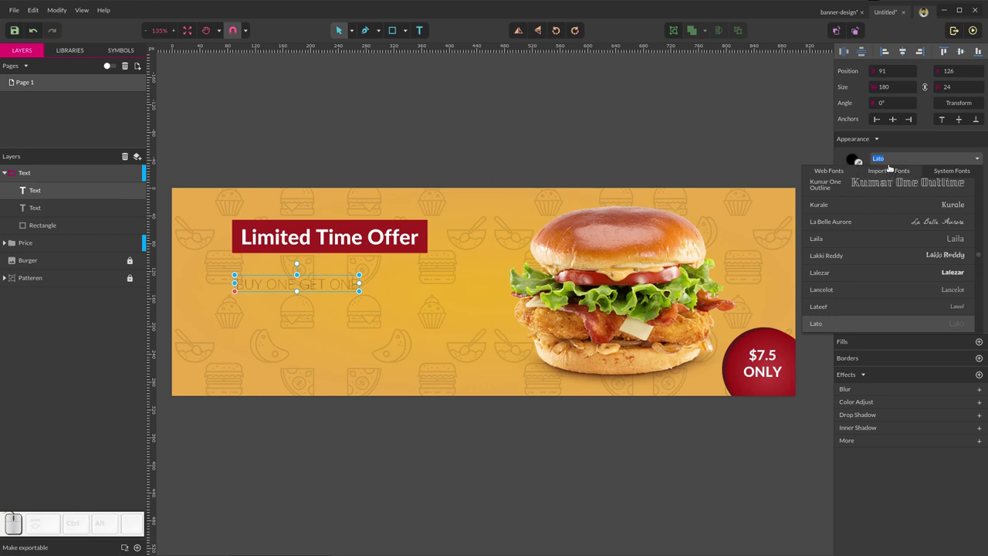
{"action": "left_click", "coordinate": [948, 170]}
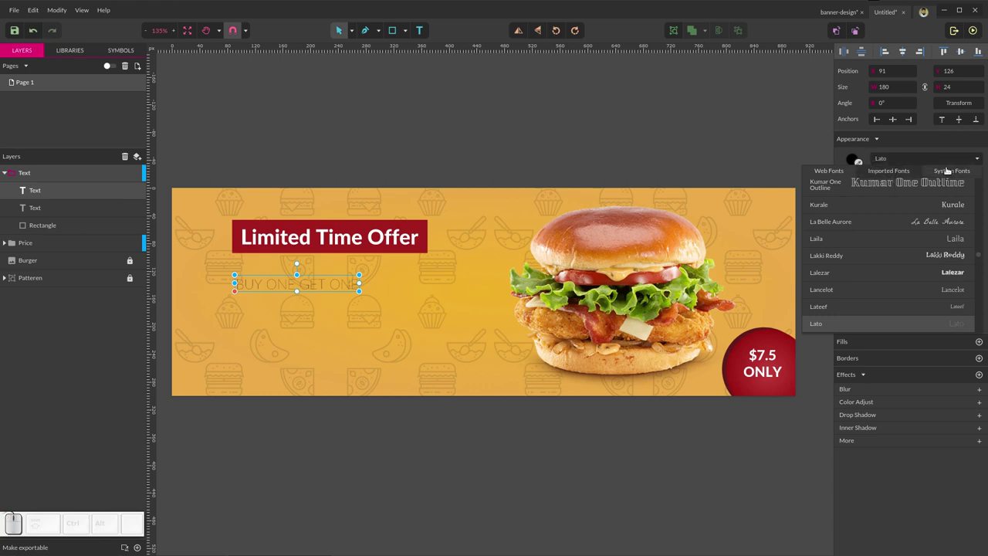
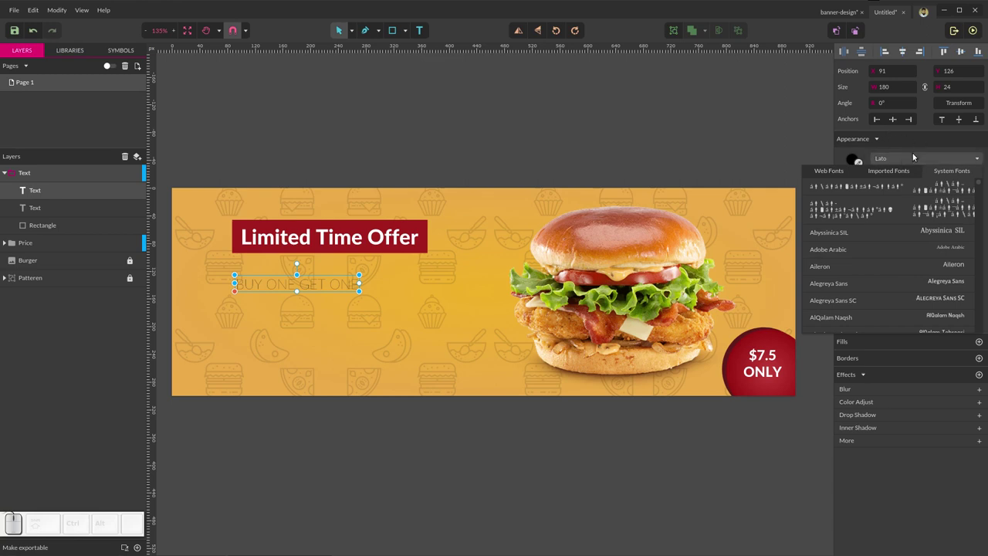
{"action": "scroll", "coordinate": [839, 251], "scroll_direction": "down", "scroll_amount": 5}
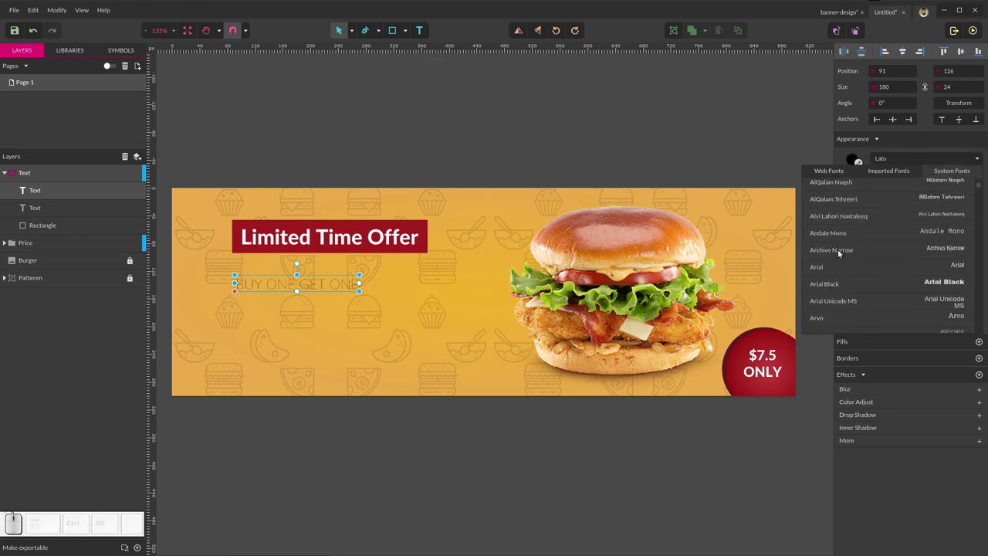
{"action": "scroll", "coordinate": [842, 266], "scroll_direction": "down", "scroll_amount": 5}
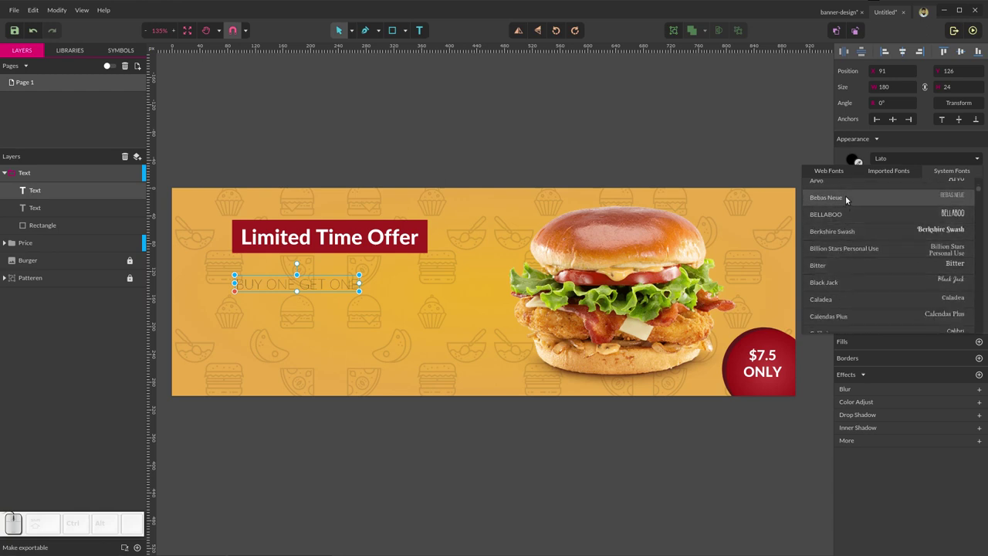
{"action": "key", "text": "Escape"}
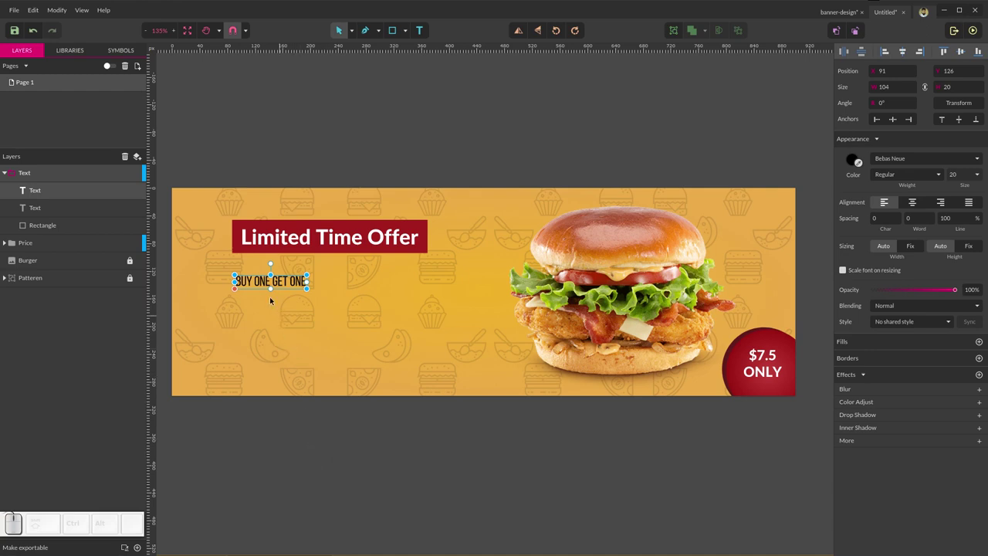
- Move and enlarge the "BUY ONE GET ONE" text to about 323 x 62 px at X 38, Y 117
{"action": "left_click_drag", "start_coordinate": [233, 288], "coordinate": [173, 303]}
{"action": "left_click_drag", "start_coordinate": [291, 289], "coordinate": [390, 279]}
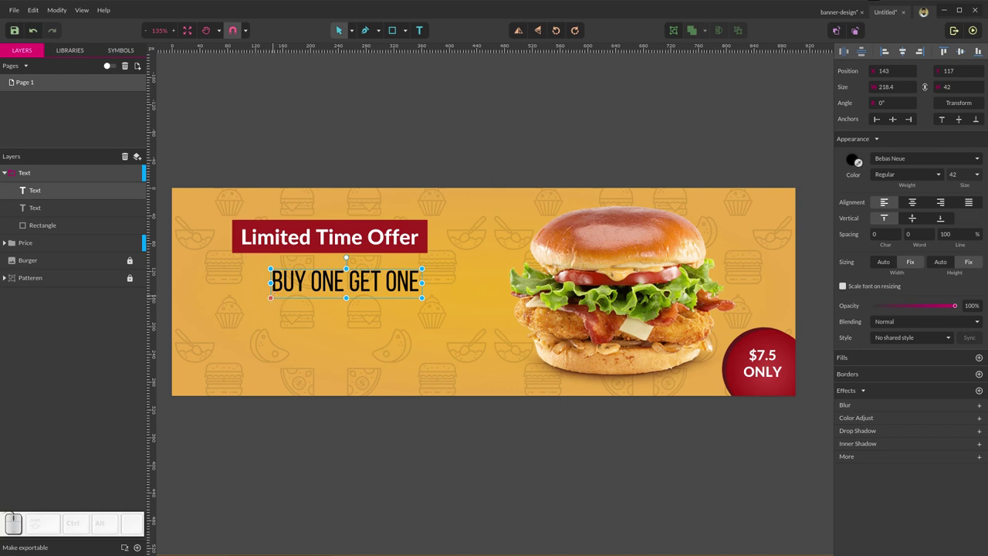
{"action": "left_click_drag", "start_coordinate": [270, 301], "coordinate": [197, 310]}
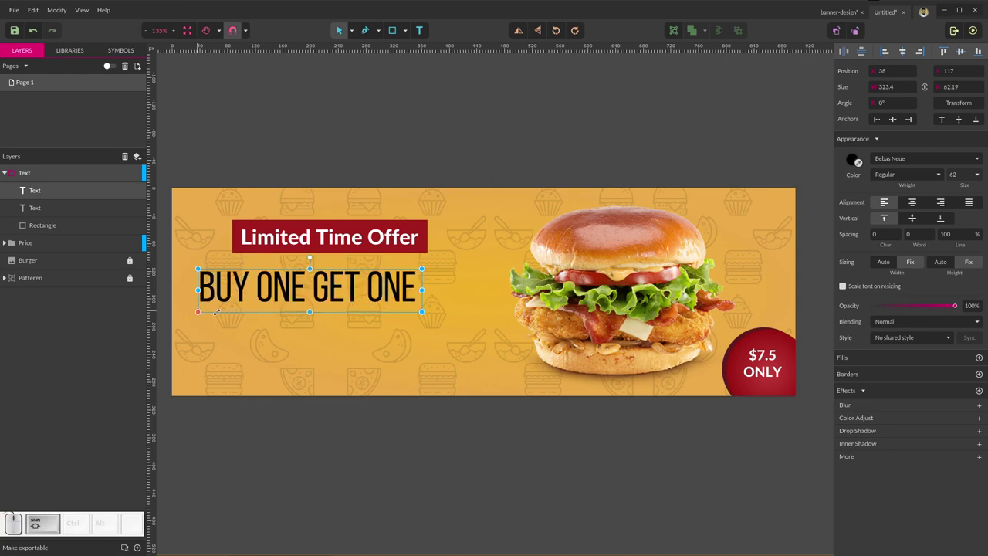
- Set the "BUY ONE GET ONE" text size to 72 and its width and height sizing to Auto
{"action": "left_click", "coordinate": [953, 174]}
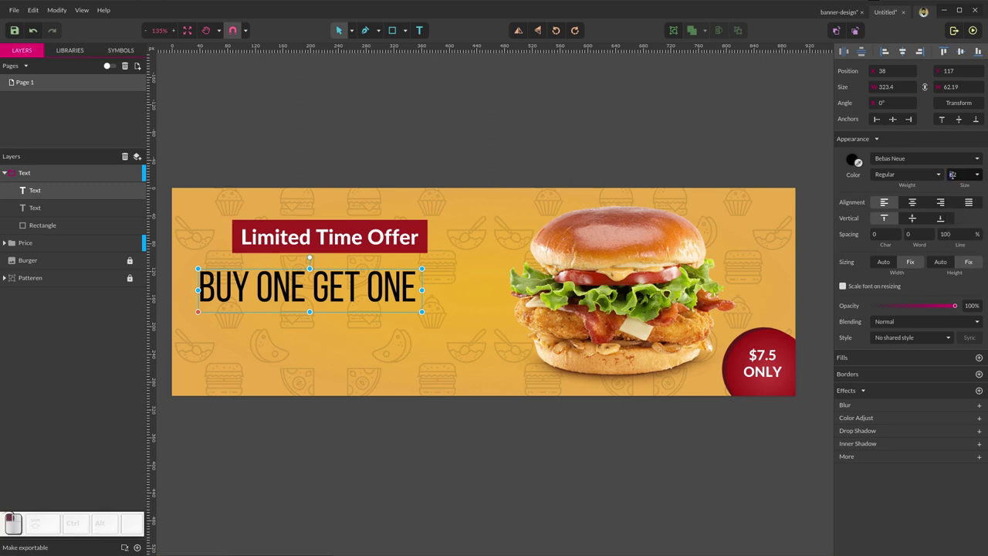
{"action": "type", "text": "722"}
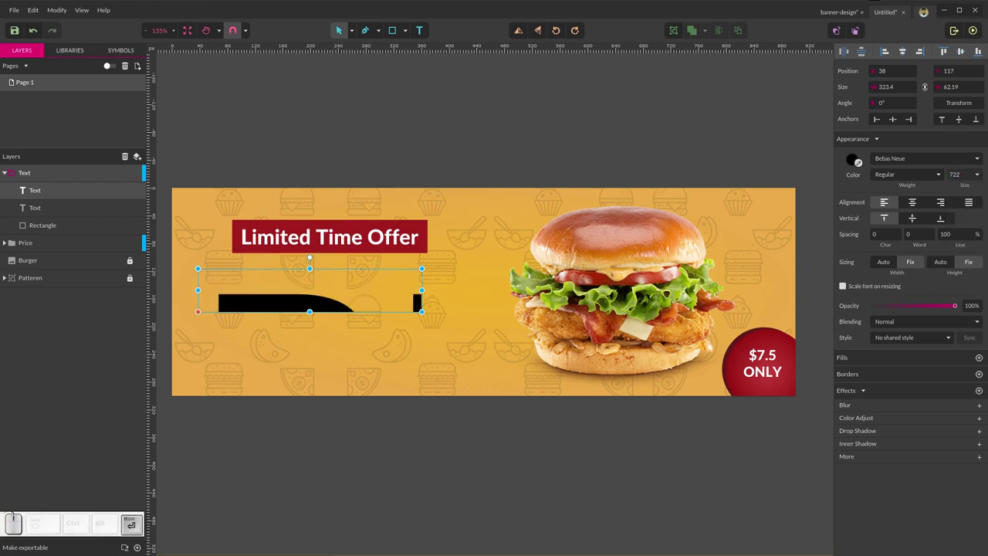
{"action": "key", "text": "Return"}
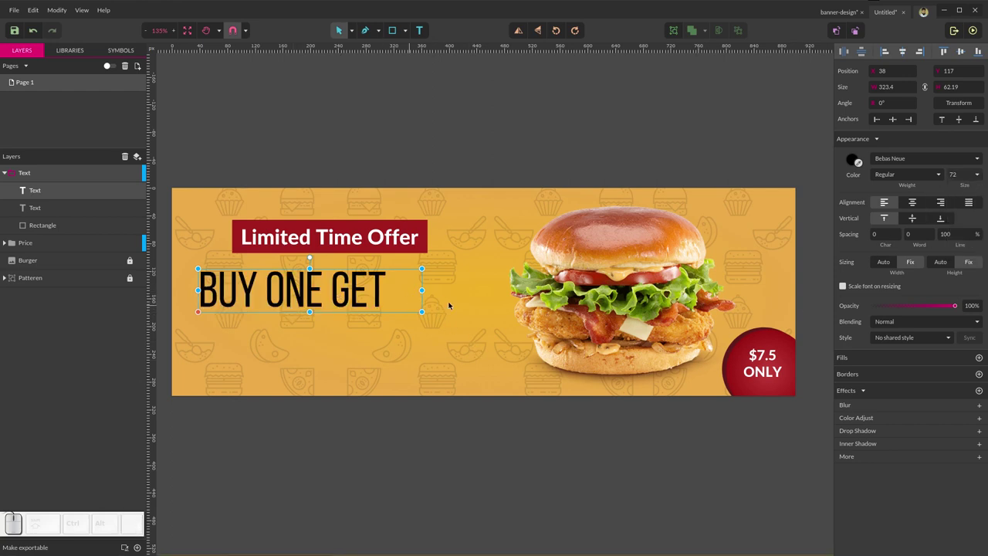
{"action": "left_click", "coordinate": [884, 267]}
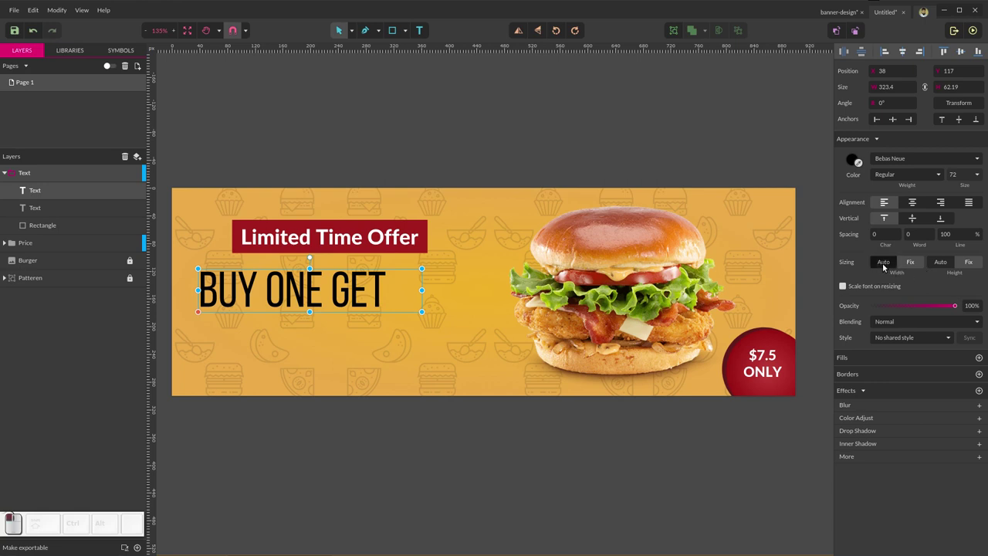
{"action": "left_click", "coordinate": [943, 263]}
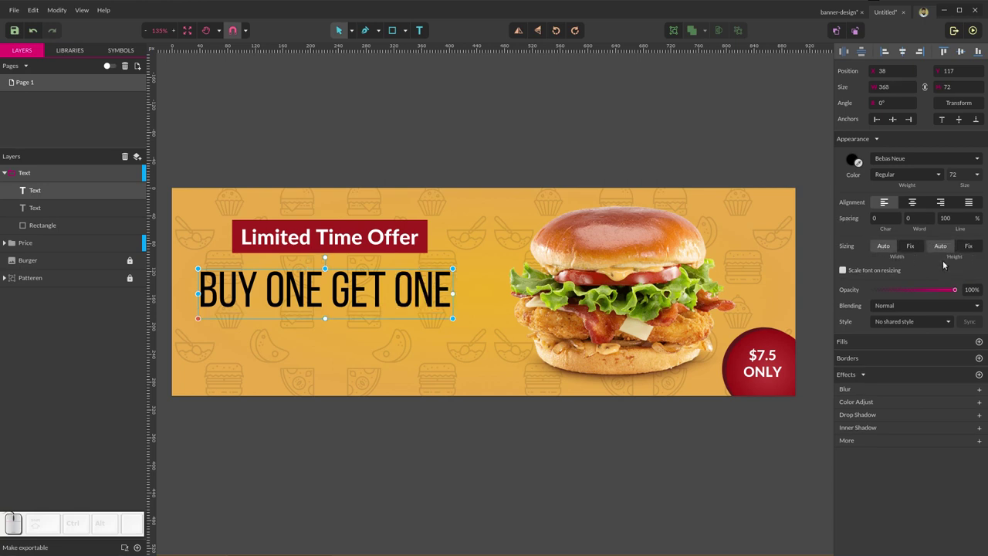
- Recolour only the words "BUY ONE" in the headline to dark grey #373737
{"action": "left_click", "coordinate": [370, 437]}
{"action": "left_click", "coordinate": [370, 299]}
{"action": "double_click", "coordinate": [323, 281]}
{"action": "left_click_drag", "start_coordinate": [325, 284], "coordinate": [204, 271]}
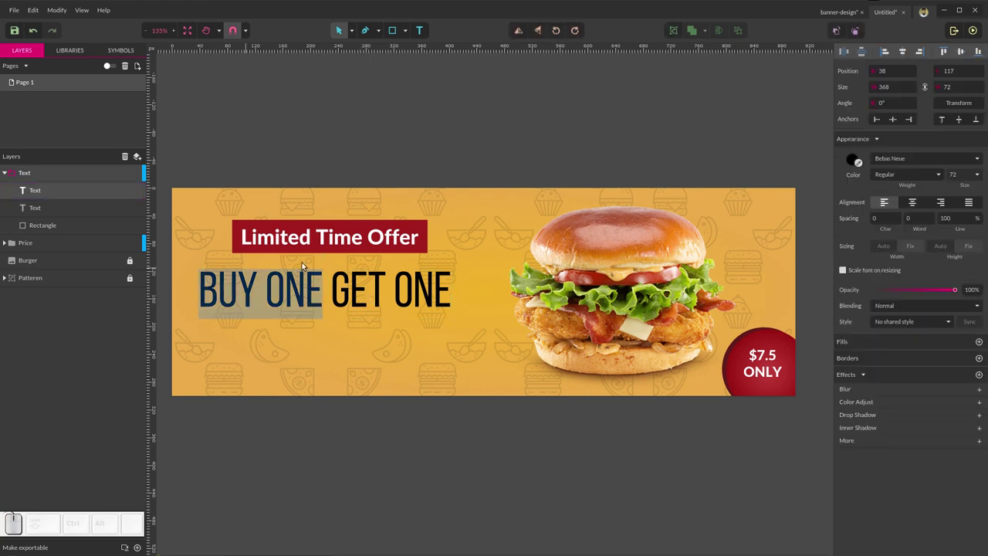
{"action": "left_click", "coordinate": [854, 160]}
{"action": "left_click_drag", "start_coordinate": [848, 239], "coordinate": [832, 232]}
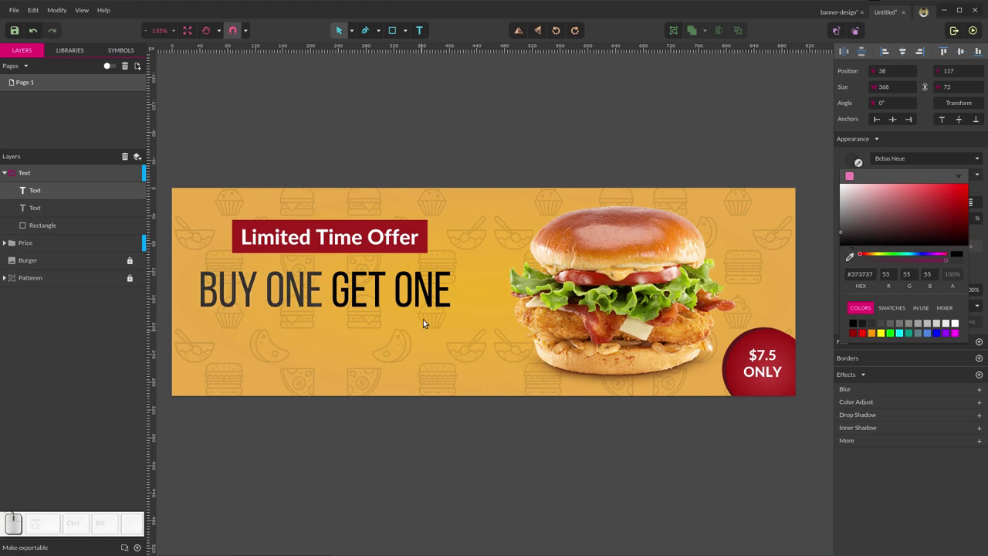
- Recolour only the words "GET ONE" in the headline to white #FFFFFF
{"action": "left_click", "coordinate": [434, 294]}
{"action": "triple_click", "coordinate": [434, 293]}
{"action": "key", "text": "Escape"}
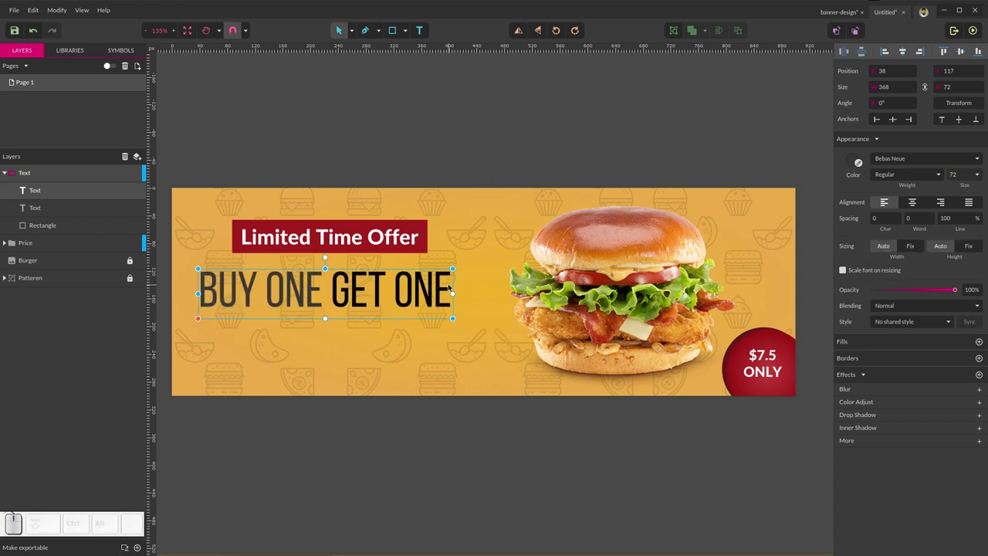
{"action": "double_click", "coordinate": [357, 292]}
{"action": "left_click_drag", "start_coordinate": [332, 294], "coordinate": [451, 294]}
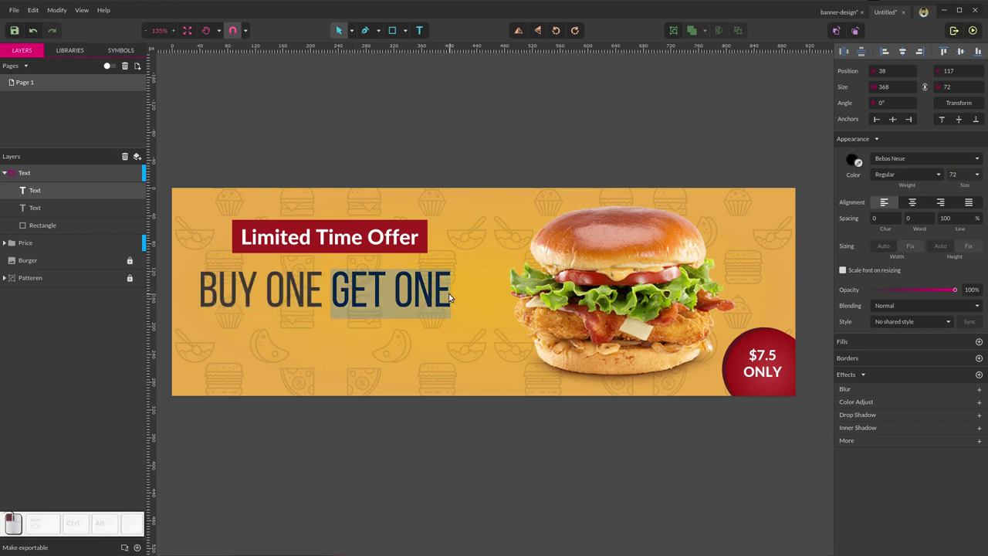
{"action": "left_click", "coordinate": [851, 160]}
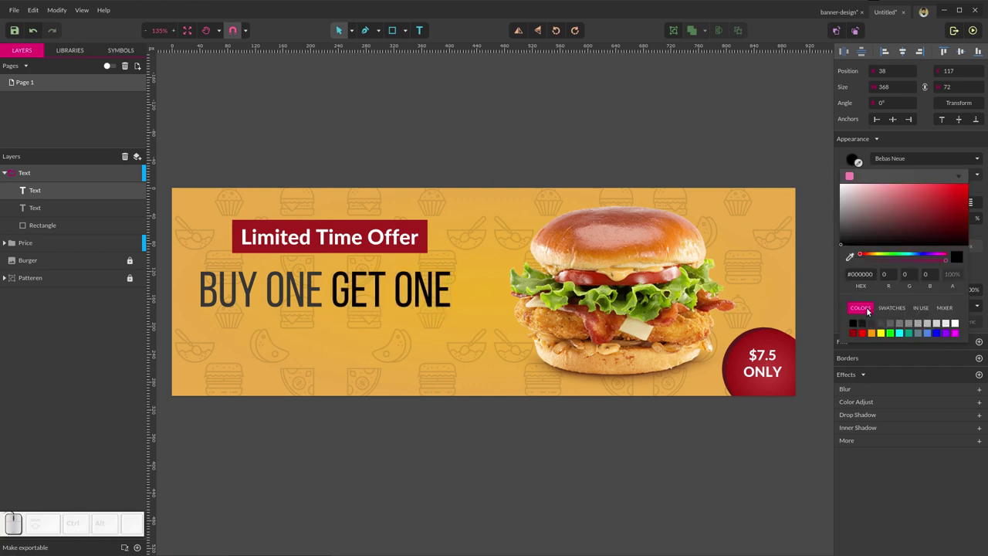
{"action": "left_click", "coordinate": [955, 323]}
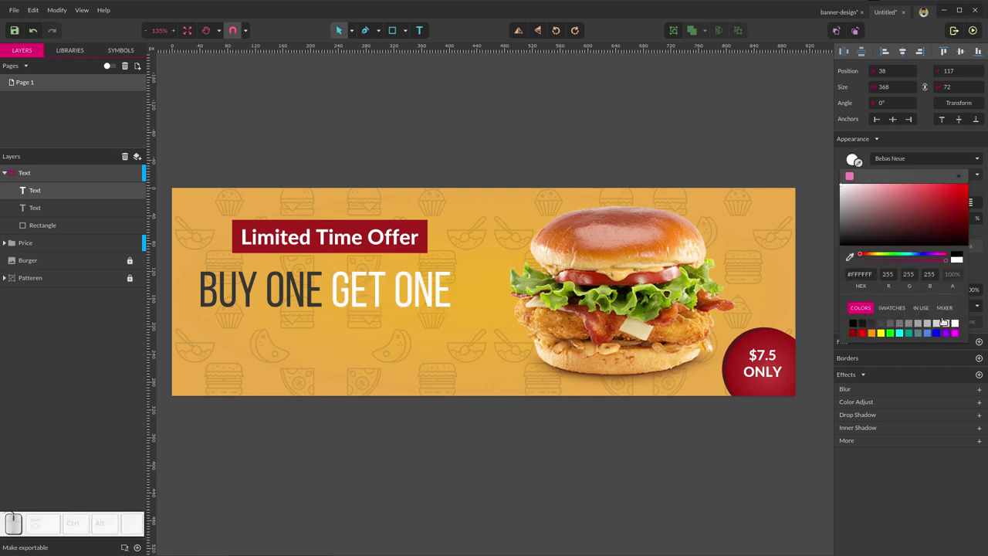
- Move the "BUY ONE GET ONE" headline up 20 px to Y 97, just beneath the "Limited Time Offer" label
{"action": "left_click", "coordinate": [353, 296]}
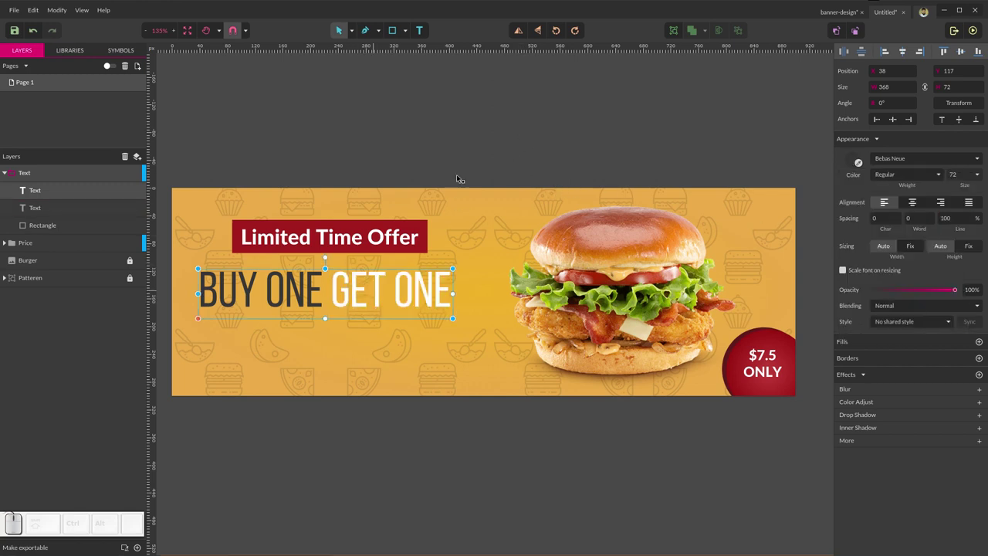
{"action": "left_click", "coordinate": [460, 159]}
{"action": "left_click", "coordinate": [360, 291]}
{"action": "key", "text": "shift+Up"}
{"action": "key", "text": "shift+Up"}
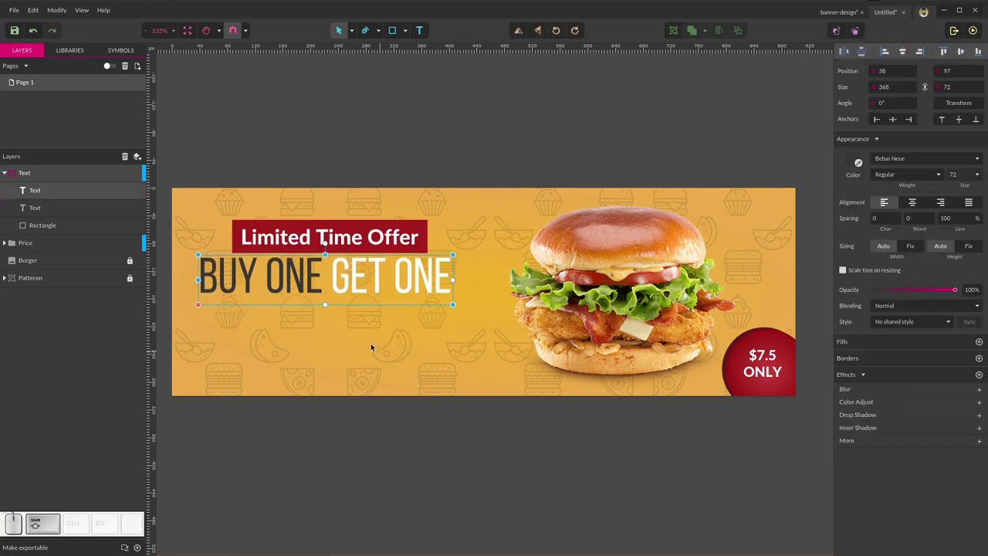
- Duplicate the "Limited Time Offer" text to below the headline at about X 87, Y 178, and change the copy's wording to "FREE"
{"action": "left_click", "coordinate": [324, 233]}
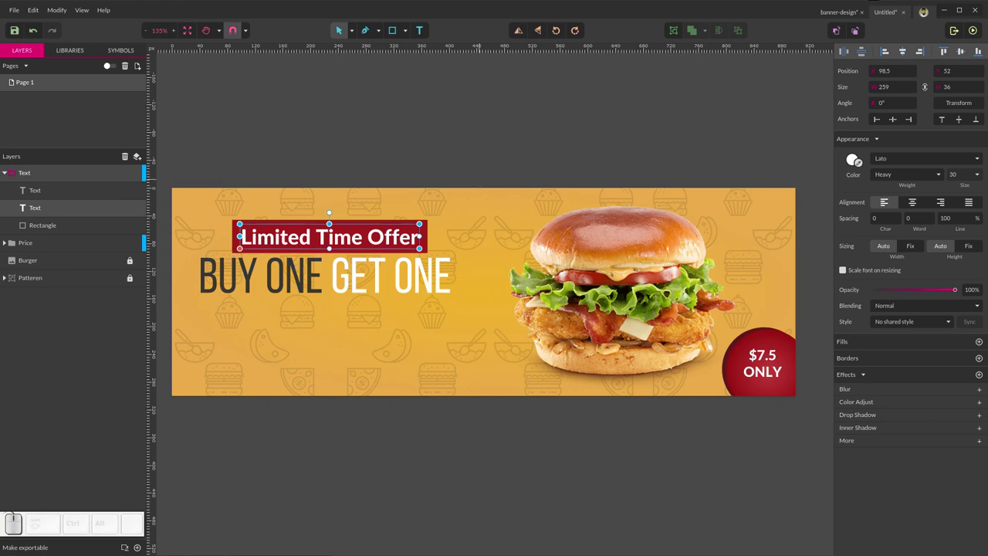
{"action": "key", "text": "alt"}
{"action": "left_click_drag", "start_coordinate": [385, 239], "coordinate": [375, 327]}
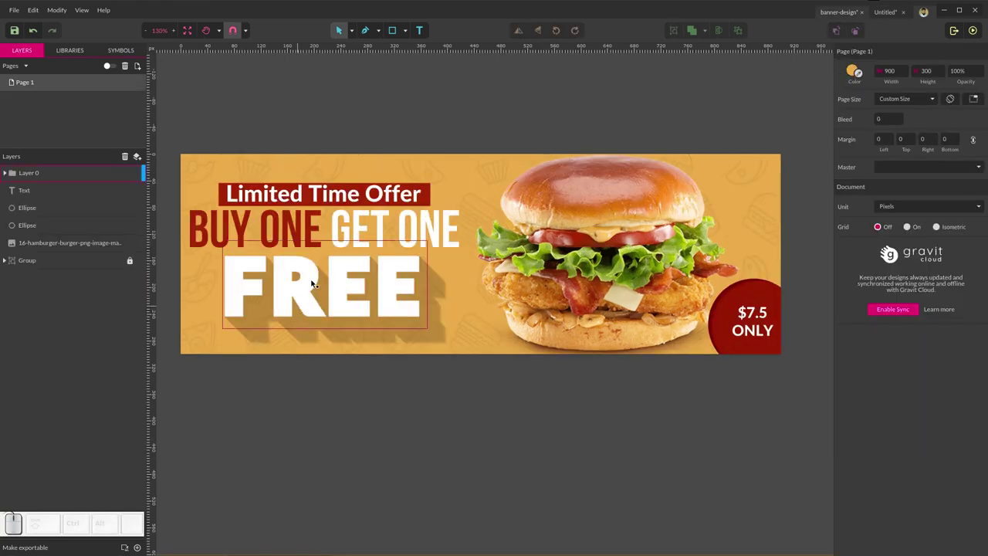
{"action": "left_click", "coordinate": [886, 12]}
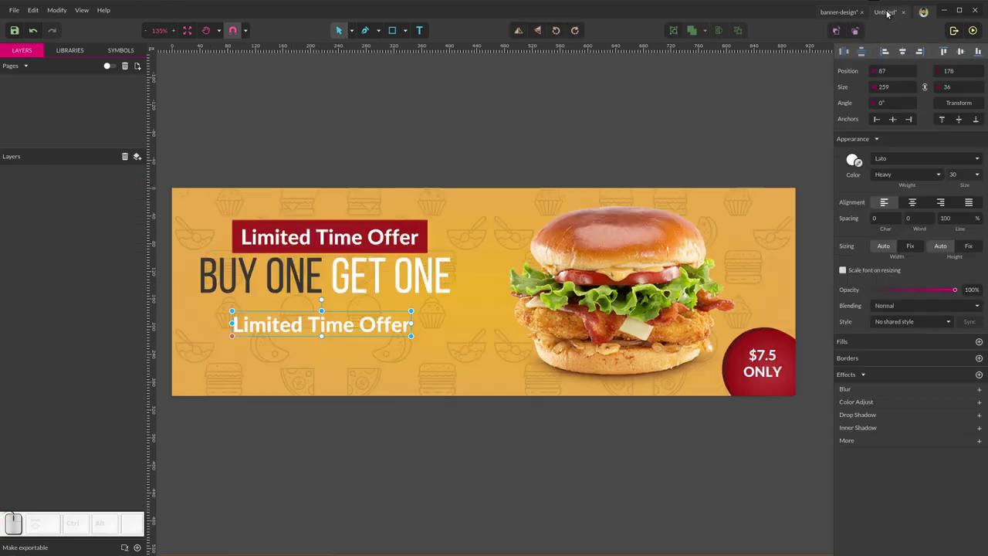
{"action": "double_click", "coordinate": [360, 324]}
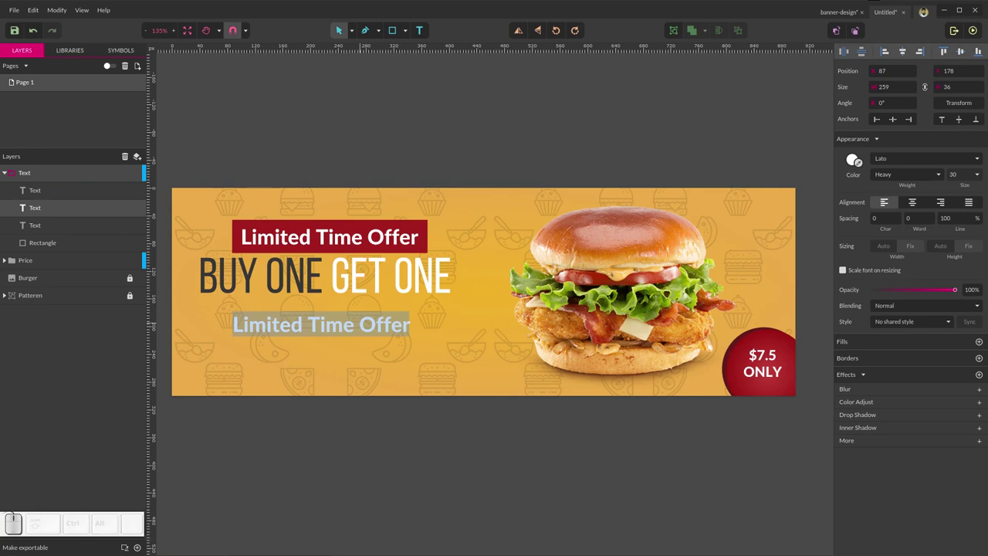
{"action": "type", "text": "FREEE"}
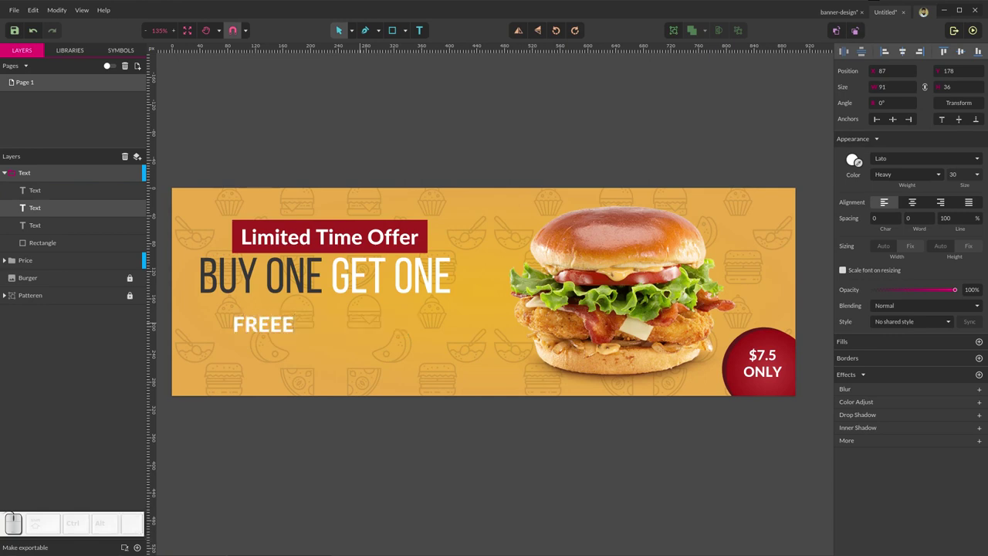
{"action": "key", "text": "BackSpace"}
{"action": "left_click", "coordinate": [285, 334]}
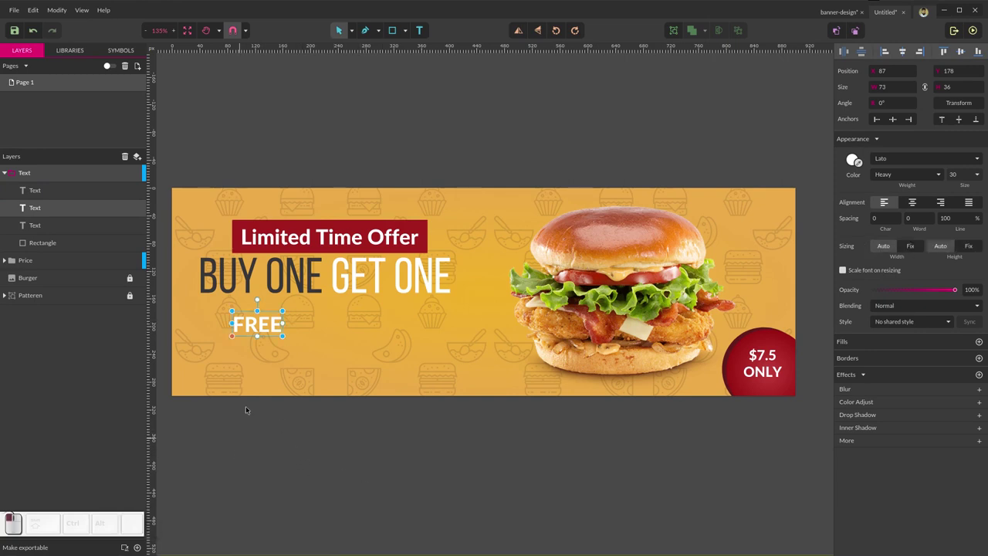
- Set the font size of the "FREE" text to 100
{"action": "left_click", "coordinate": [965, 175]}
{"action": "type", "text": "10"}
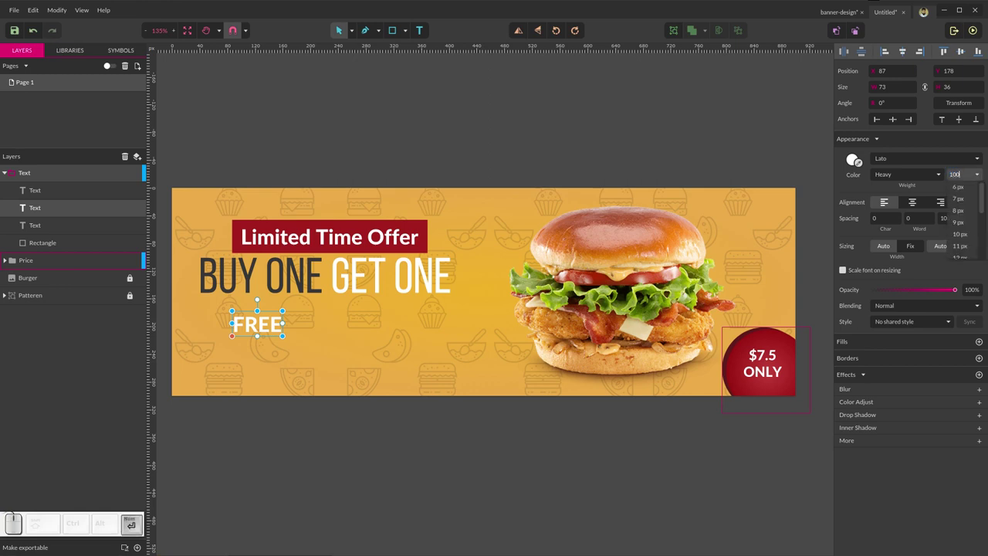
{"action": "type", "text": "0"}
{"action": "key", "text": "Return"}
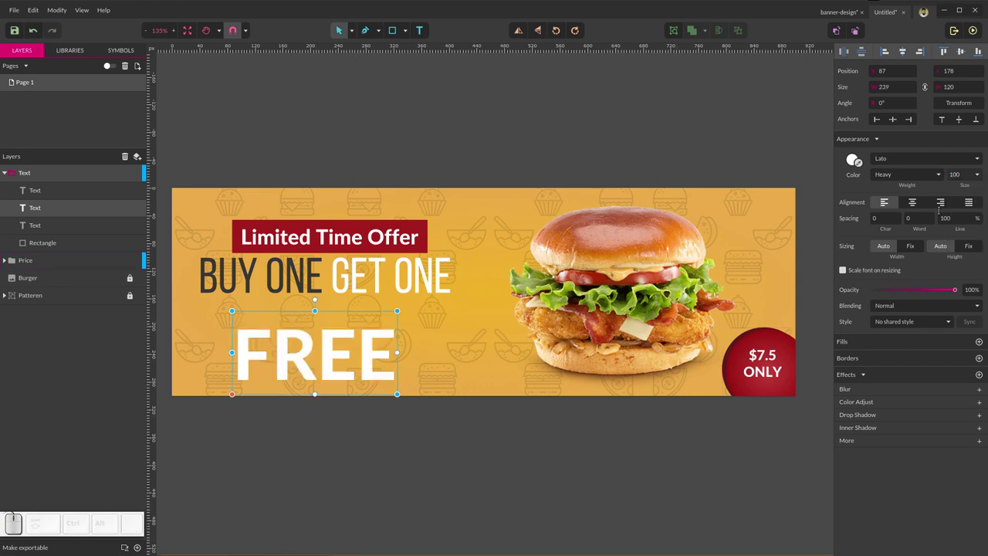
- Widen the character spacing of the "FREE" text to 10, after trying 5
{"action": "left_click", "coordinate": [892, 218]}
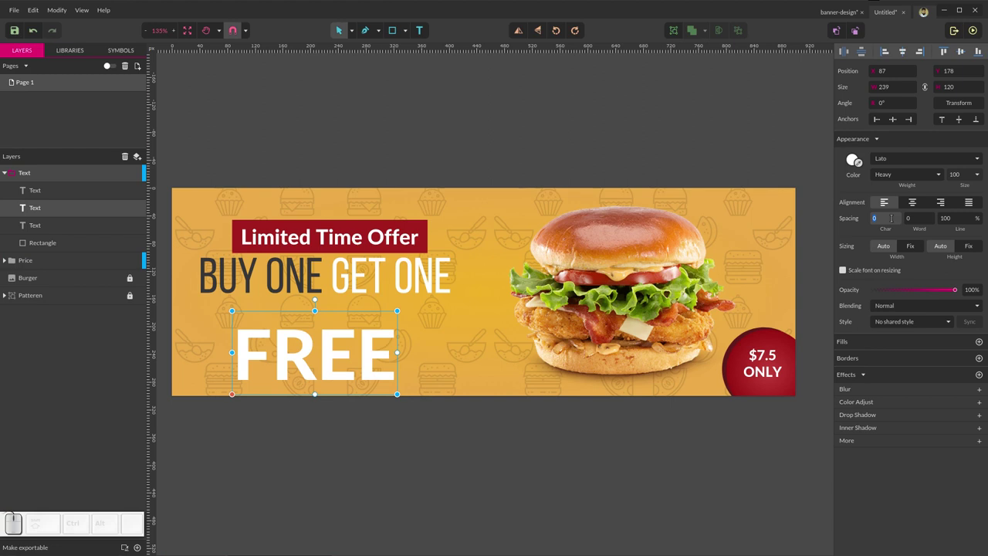
{"action": "type", "text": "5"}
{"action": "key", "text": "Return"}
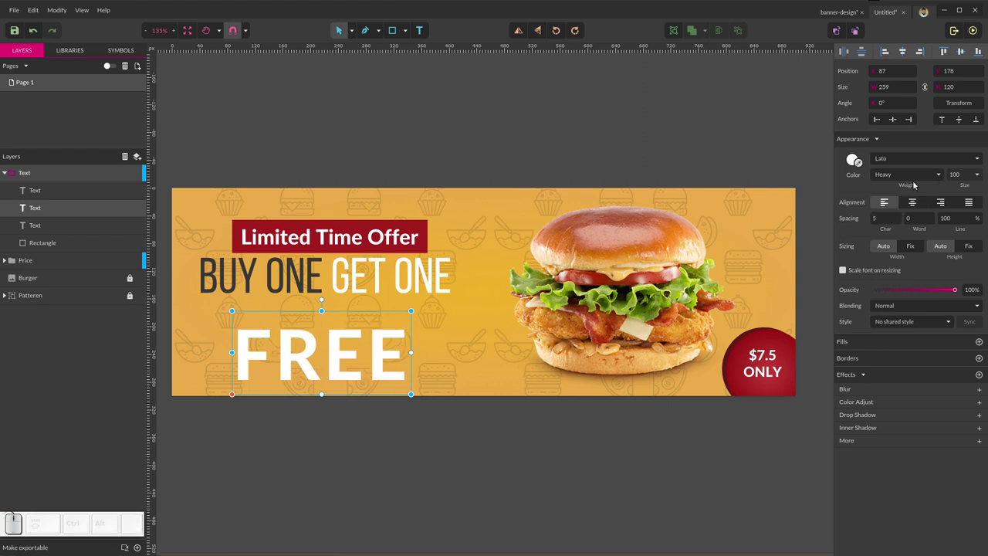
{"action": "left_click", "coordinate": [888, 218]}
{"action": "type", "text": "10"}
{"action": "key", "text": "Return"}
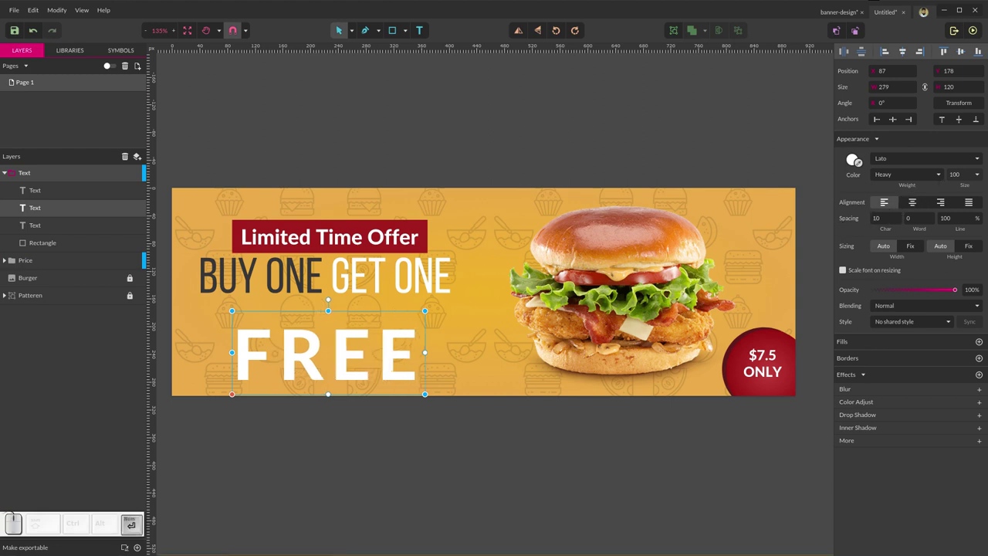
{"action": "left_click", "coordinate": [900, 177]}
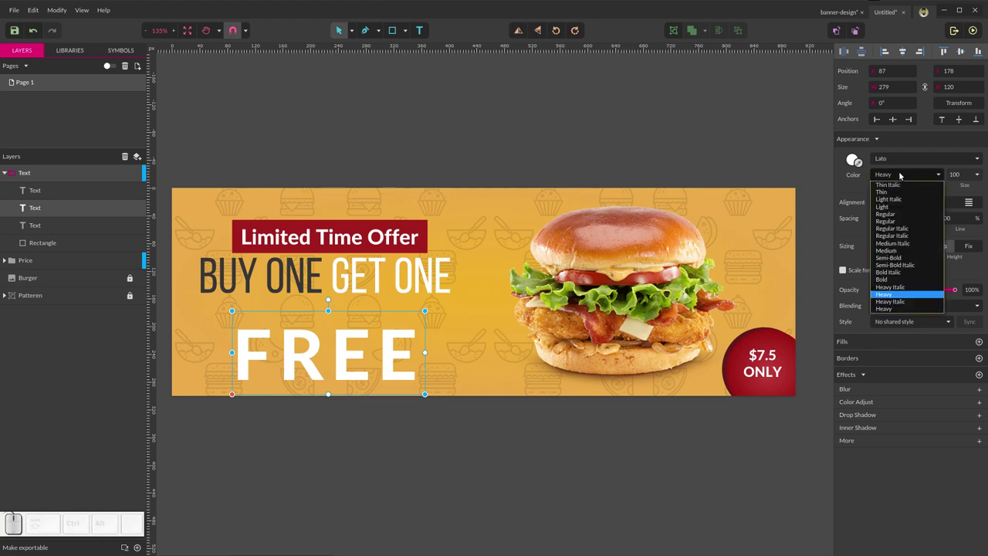
{"action": "left_click", "coordinate": [677, 412]}
{"action": "left_click", "coordinate": [491, 485]}
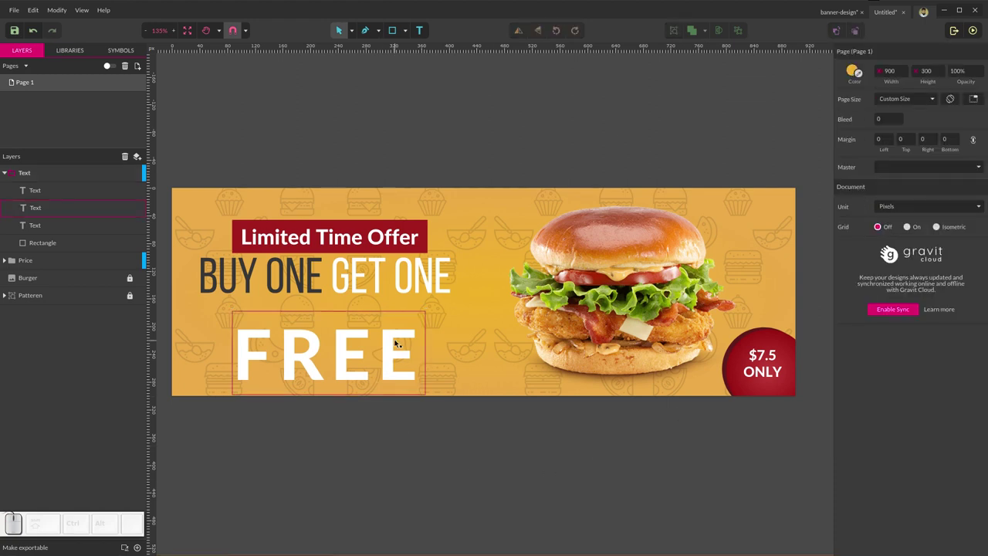
- Add a white border with a width of 5 to the "FREE" text
{"action": "left_click", "coordinate": [424, 352]}
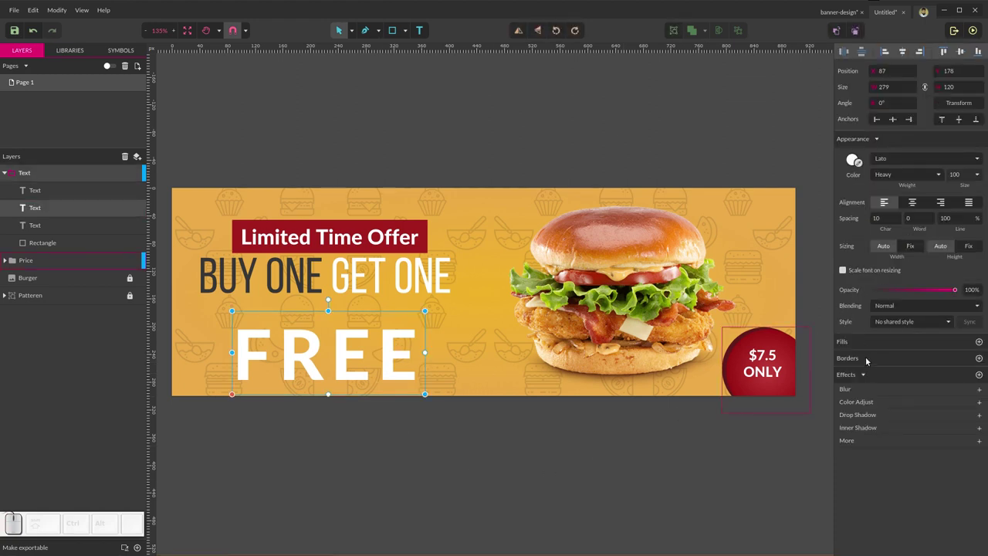
{"action": "left_click", "coordinate": [977, 359]}
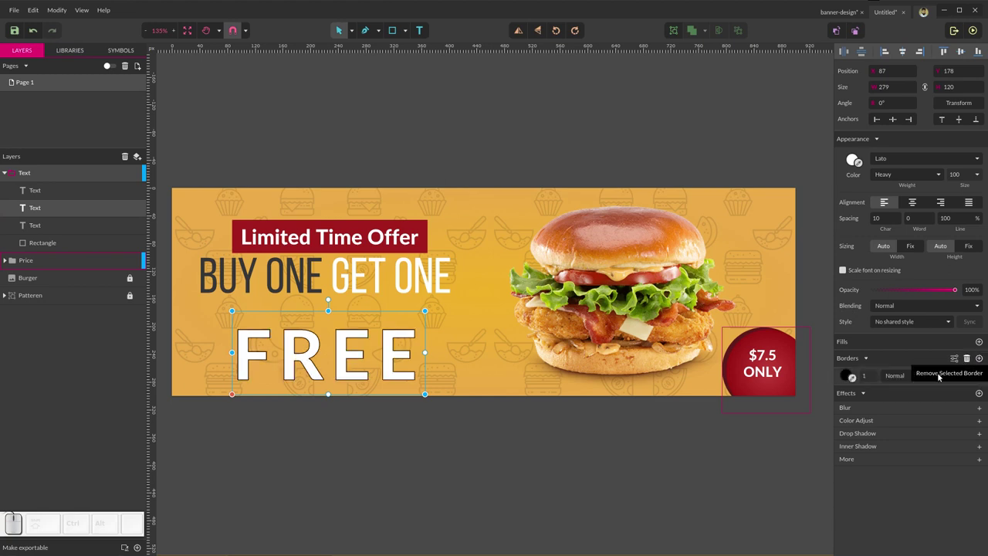
{"action": "left_click", "coordinate": [865, 375]}
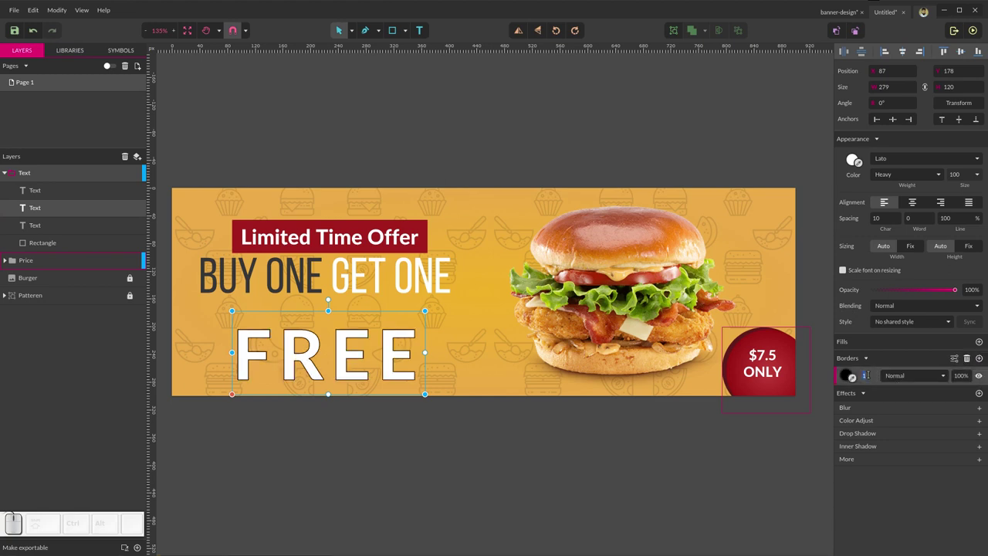
{"action": "type", "text": "5"}
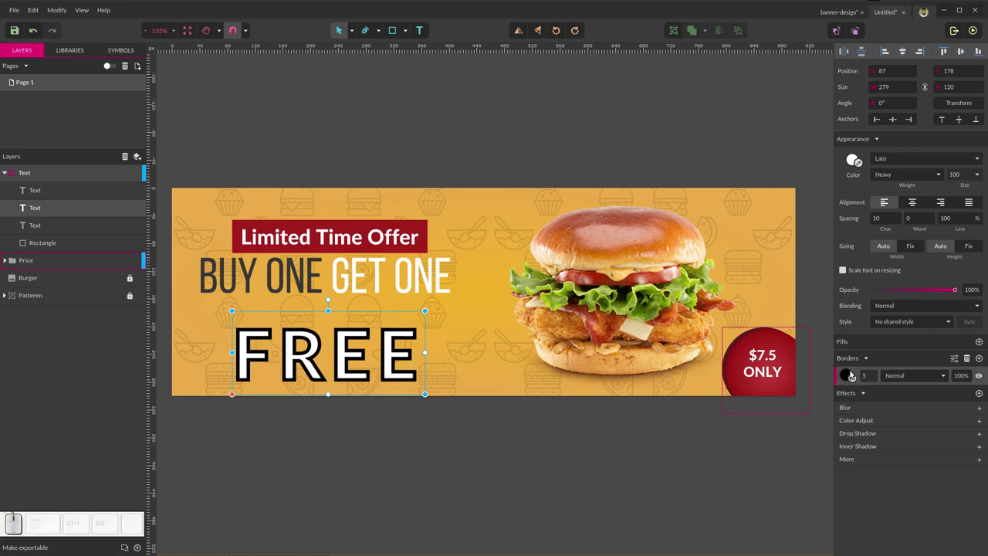
{"action": "left_click", "coordinate": [848, 376]}
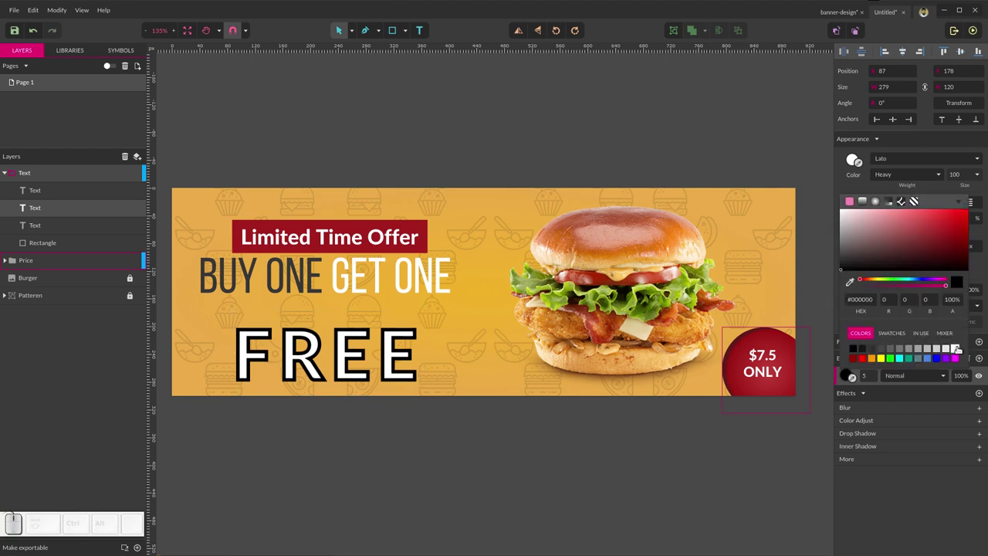
{"action": "left_click", "coordinate": [957, 351]}
{"action": "left_click", "coordinate": [561, 467]}
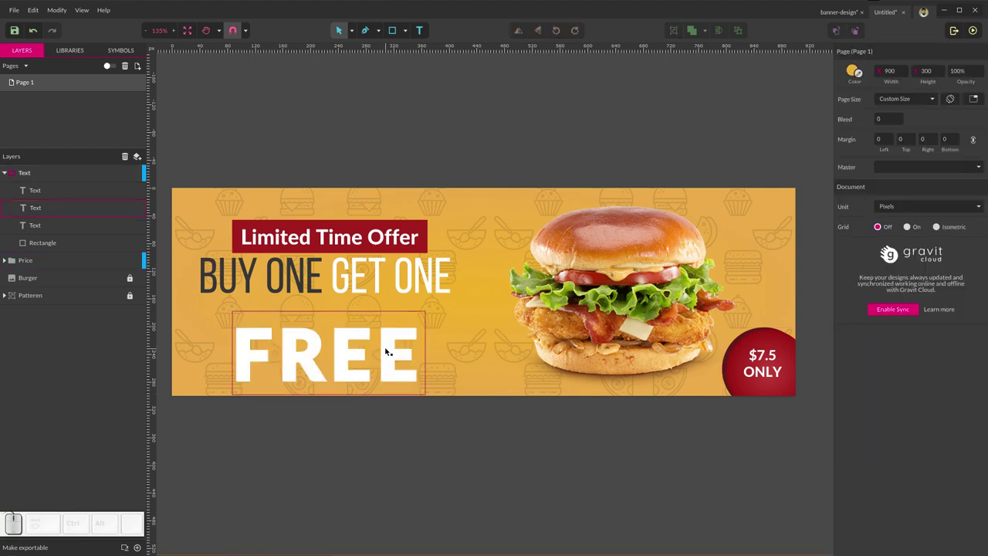
- Thicken the white border of the "FREE" text to a width of 10
{"action": "left_click", "coordinate": [386, 351]}
{"action": "left_click", "coordinate": [866, 376]}
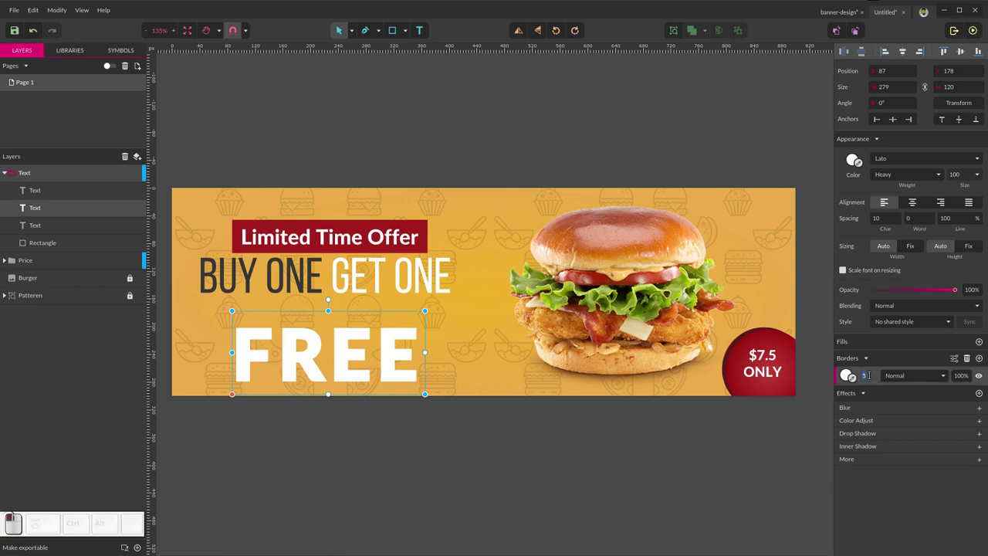
{"action": "type", "text": "10"}
{"action": "key", "text": "Return"}
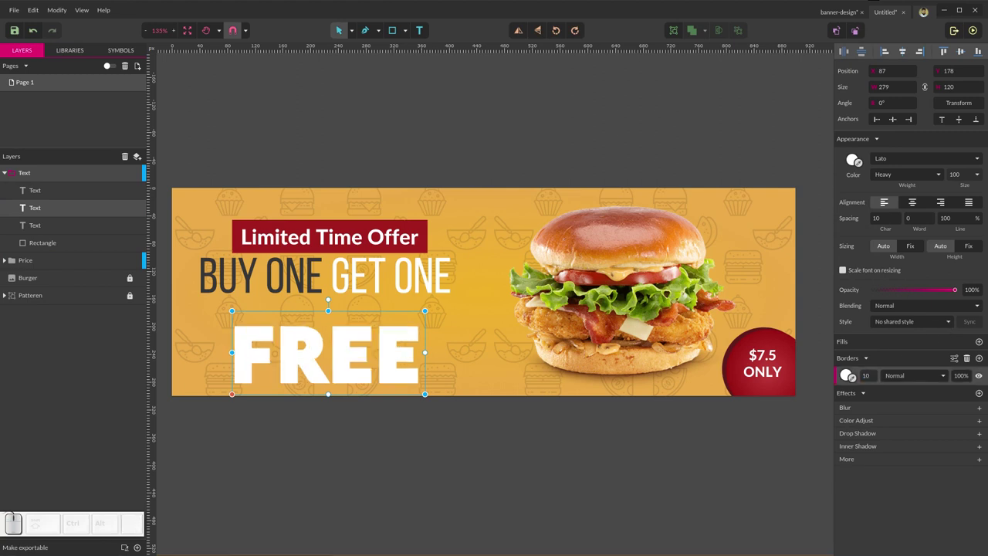
- Try a tighter character spacing of 5 on the bordered "FREE" text
{"action": "left_click", "coordinate": [877, 220]}
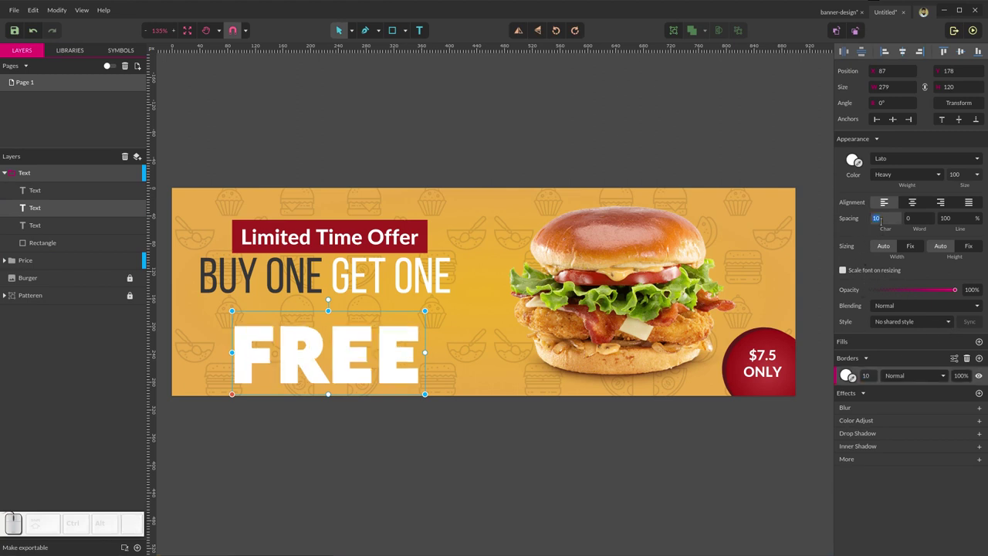
{"action": "type", "text": "5"}
{"action": "key", "text": "Return"}
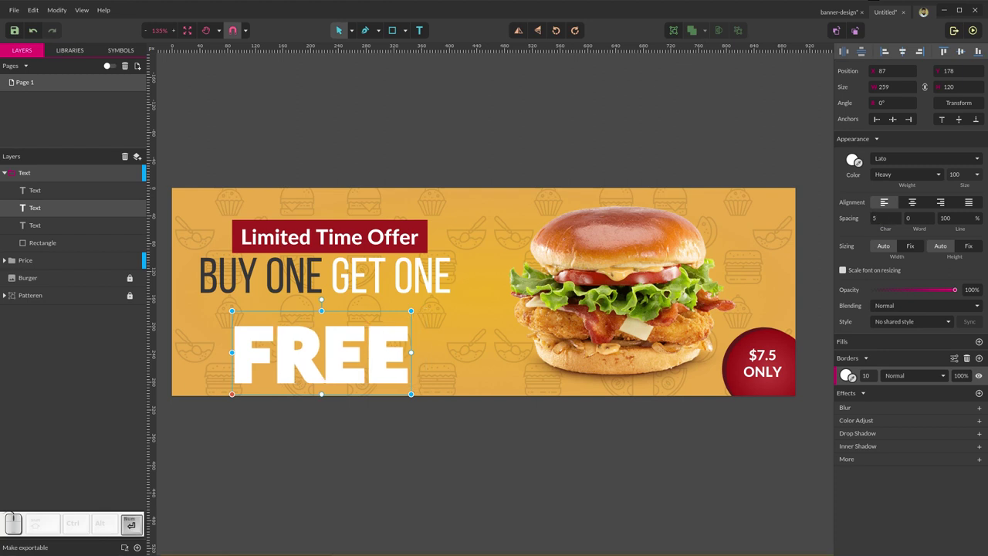
{"action": "left_click", "coordinate": [431, 452]}
- Check the "FREE" text's settings in the banner-design document and set the character spacing of "FREE" in the untitled banner to 10
{"action": "left_click", "coordinate": [827, 13]}
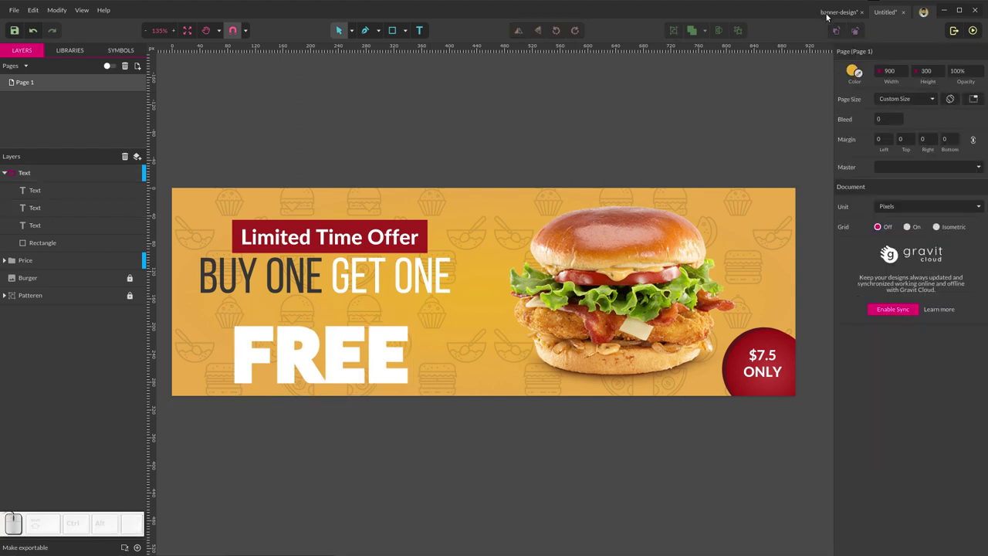
{"action": "left_click", "coordinate": [378, 281]}
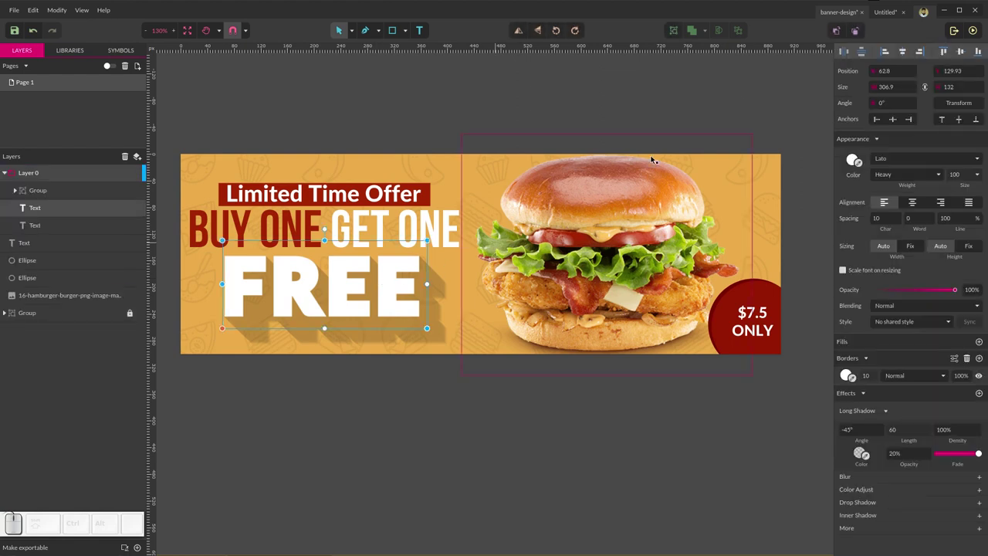
{"action": "left_click", "coordinate": [880, 14]}
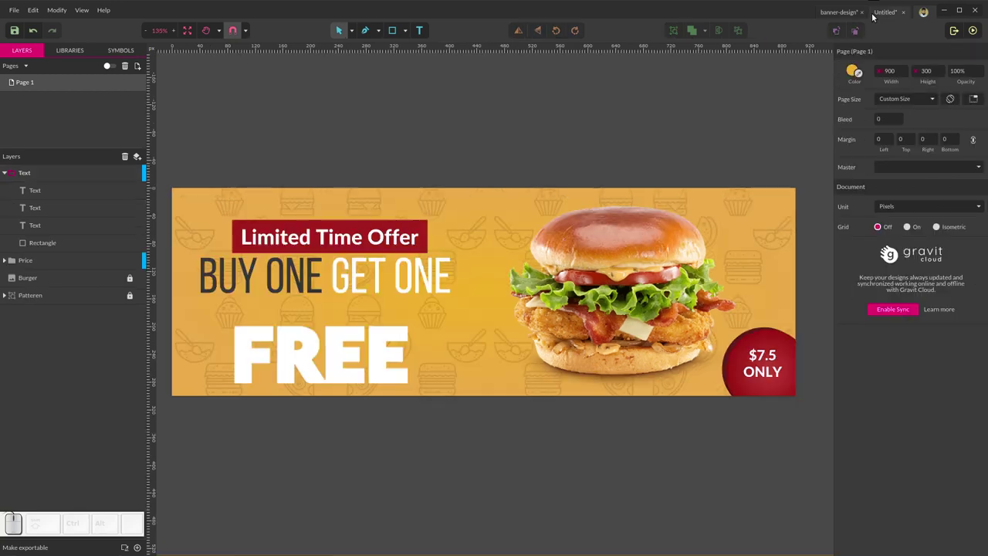
{"action": "left_click", "coordinate": [393, 357]}
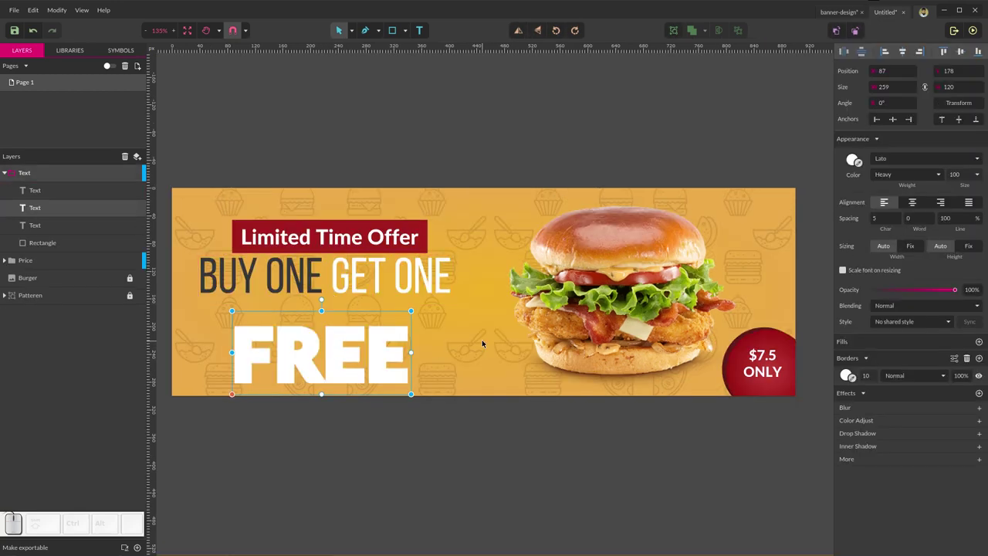
{"action": "left_click", "coordinate": [880, 219]}
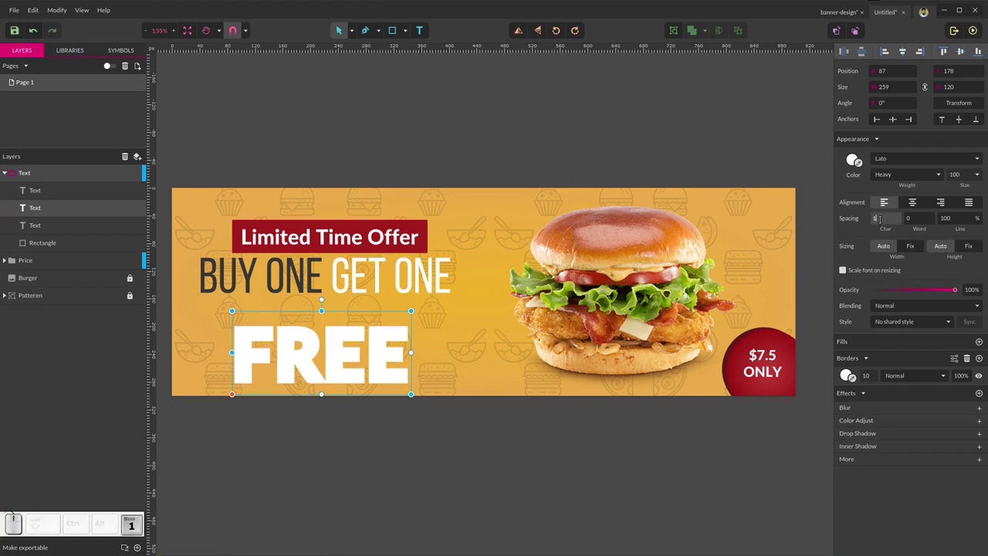
{"action": "type", "text": "10"}
{"action": "key", "text": "Return"}
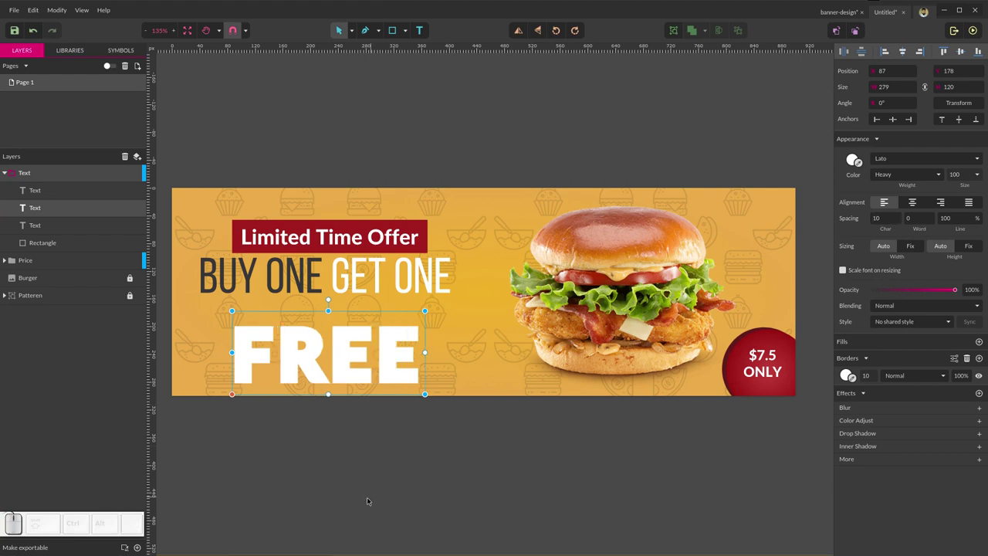
- Move the "FREE" text up 30 px to Y 148 beneath the headline and compare it with the banner-design document
{"action": "left_click", "coordinate": [367, 501]}
{"action": "left_click", "coordinate": [347, 393]}
{"action": "key", "text": "shift+Up"}
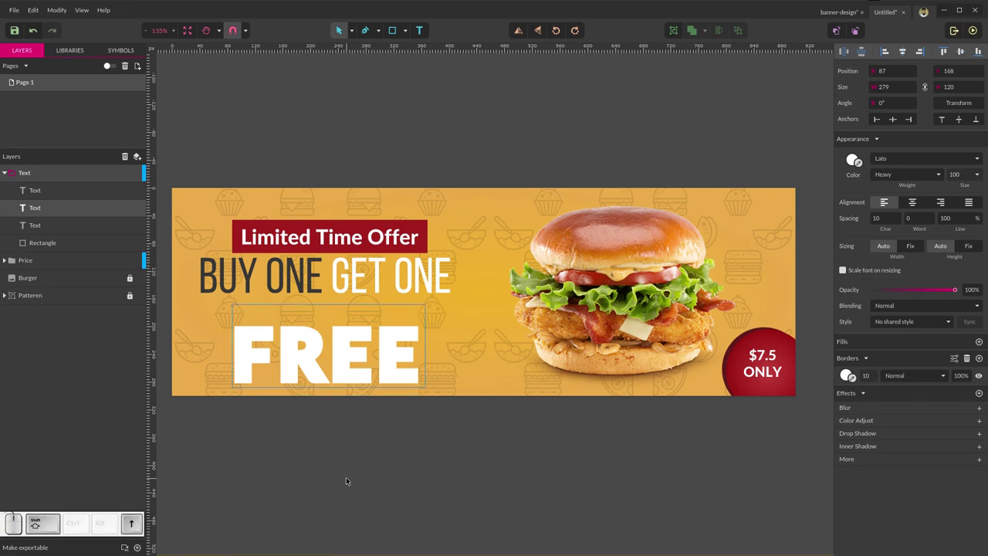
{"action": "key", "text": "shift+Up"}
{"action": "key", "text": "shift+Up"}
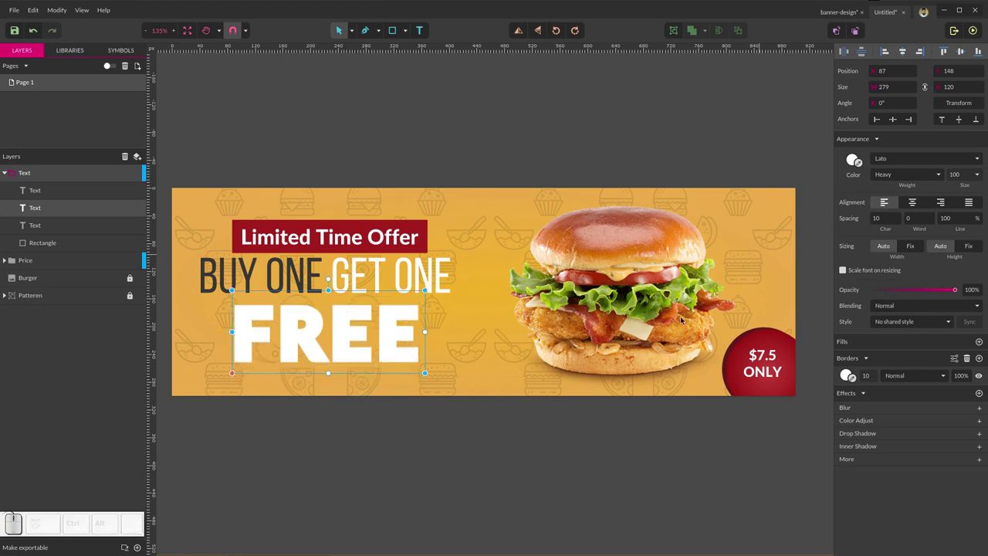
{"action": "left_click", "coordinate": [840, 13]}
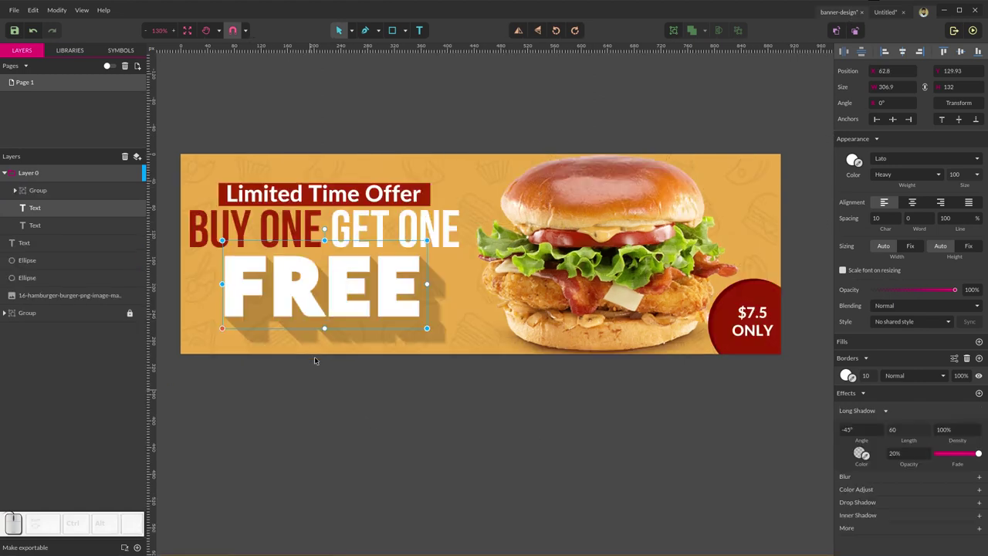
{"action": "left_click", "coordinate": [883, 12]}
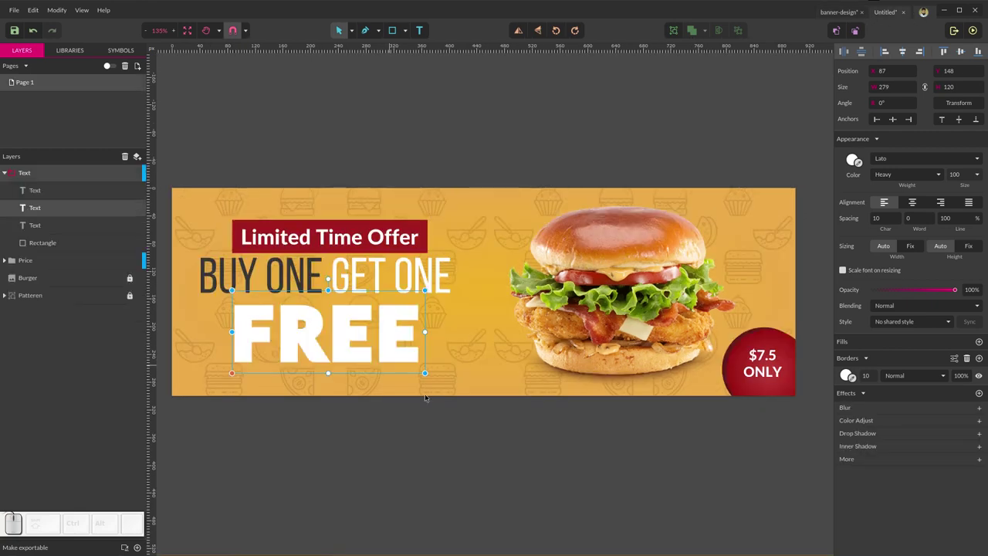
- Add a Long Shadow effect from the Shadow category to the "FREE" text, keeping its default settings
{"action": "left_click", "coordinate": [865, 460]}
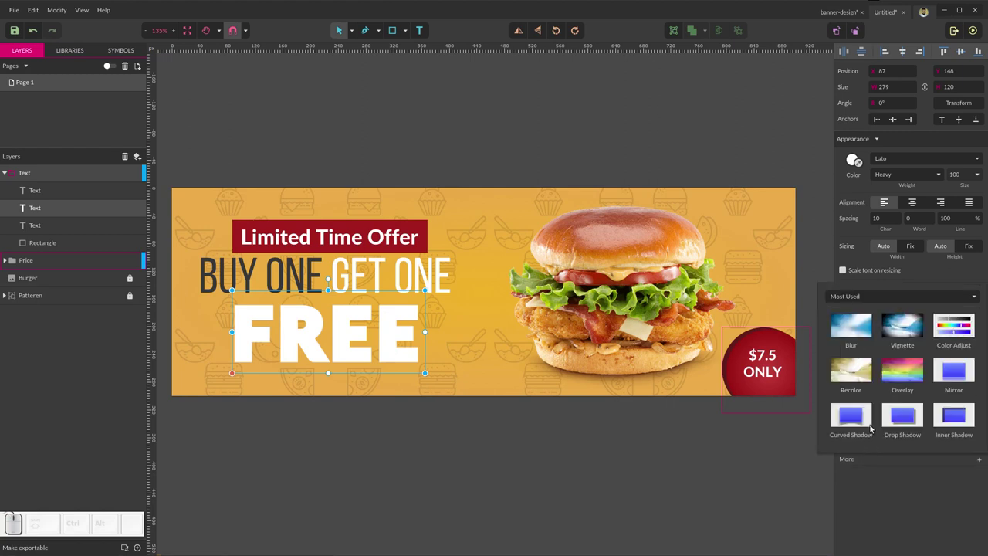
{"action": "left_click", "coordinate": [866, 297]}
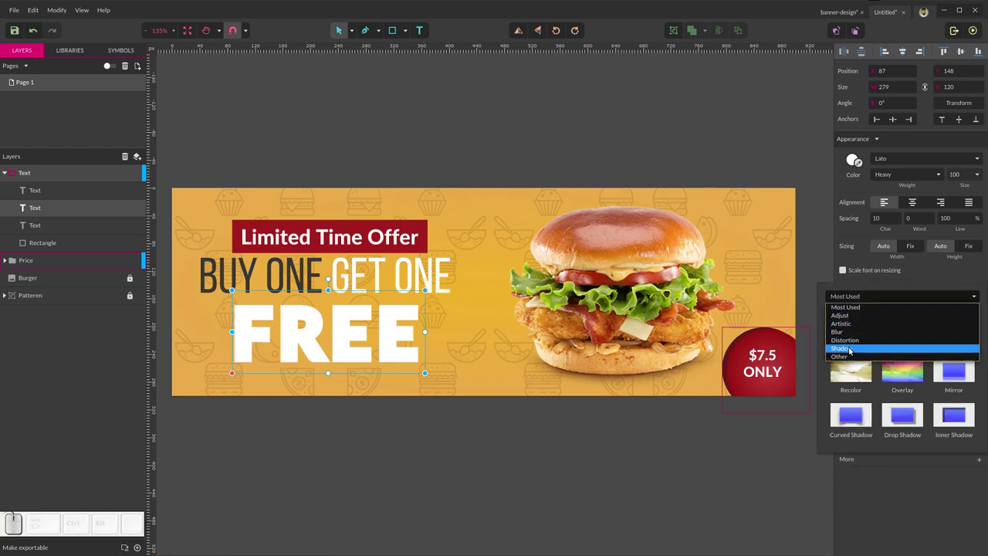
{"action": "left_click", "coordinate": [847, 349]}
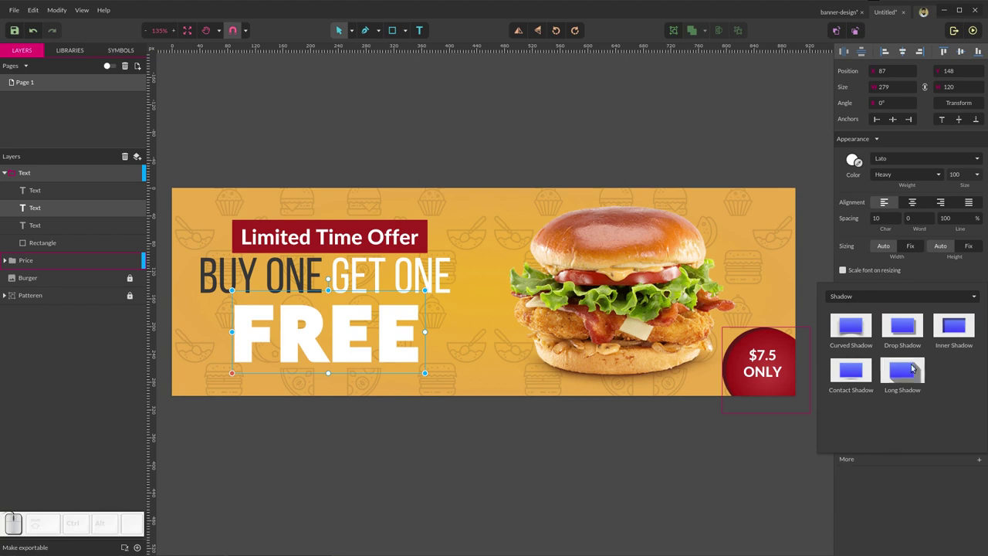
{"action": "left_click", "coordinate": [884, 390]}
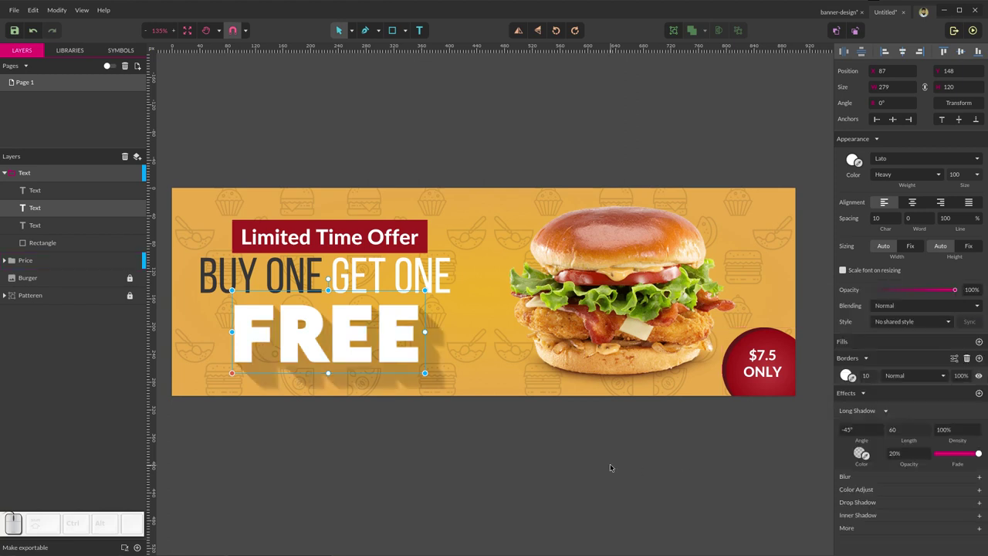
{"action": "left_click", "coordinate": [610, 464]}
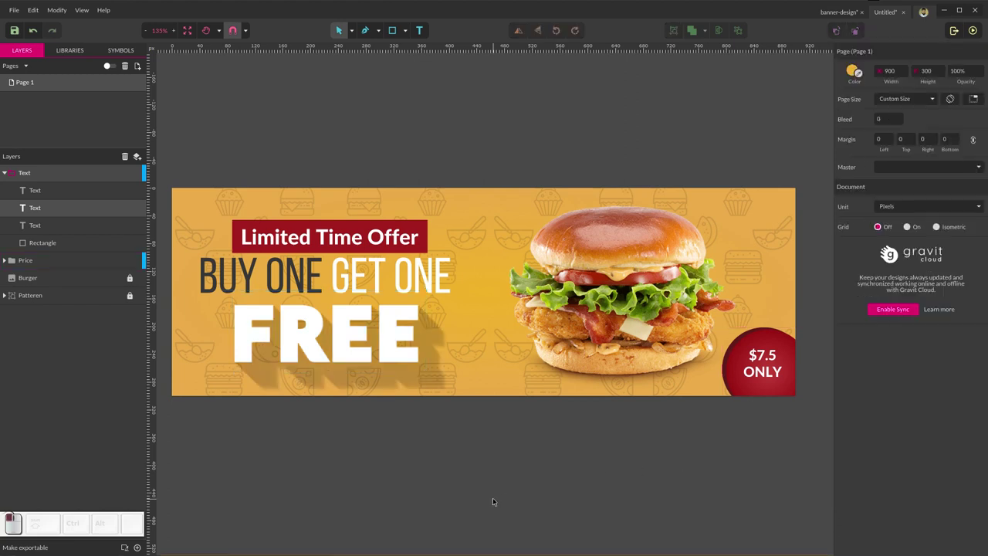
- Move the "BUY ONE GET ONE" headline down to Y 105, closer to the "FREE" text
{"action": "left_click", "coordinate": [390, 302]}
{"action": "key", "text": "shift+Down"}
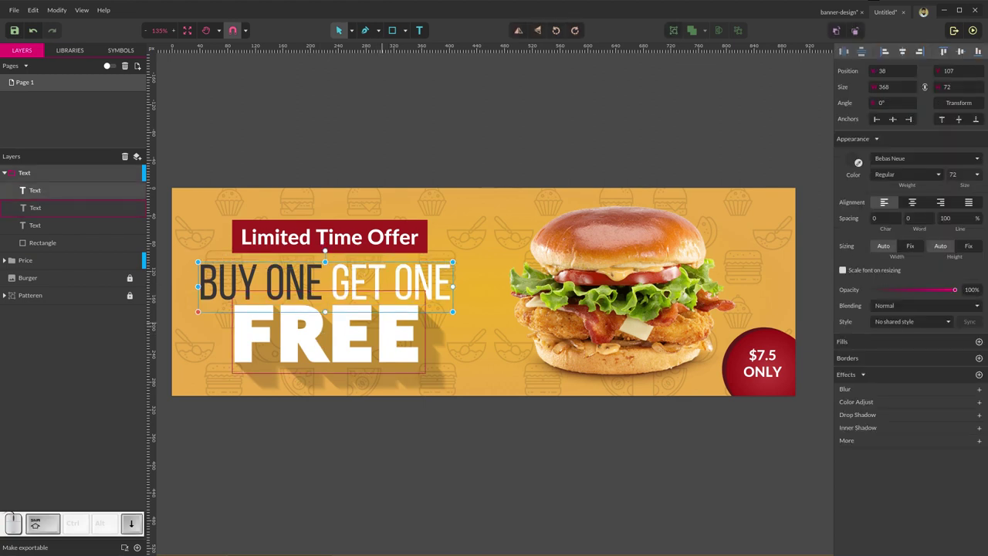
{"action": "key", "text": "Up"}
{"action": "key", "text": "Up"}
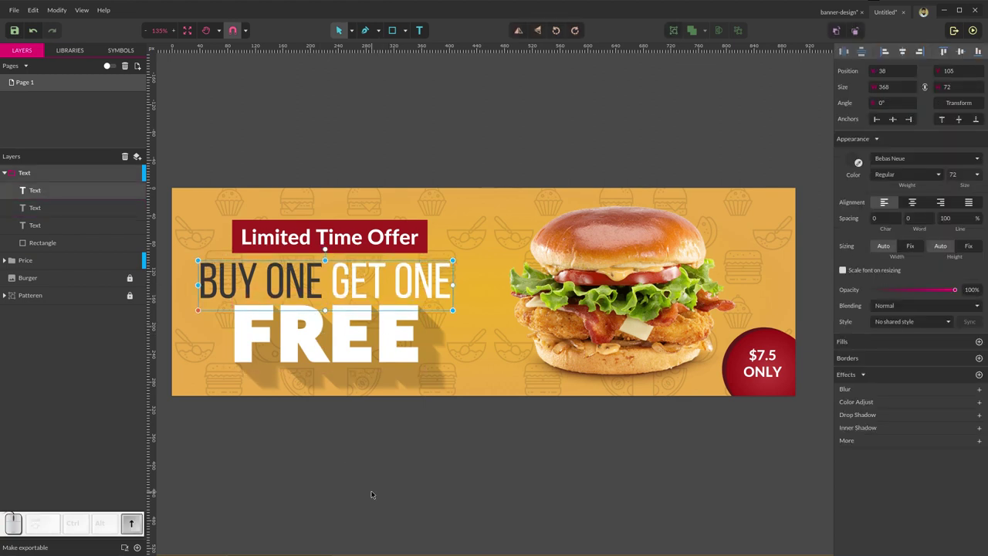
{"action": "left_click", "coordinate": [338, 485]}
- Align the "Limited Time Offer" label, its rectangle, the headline and the "FREE" text on a common horizontal center
{"action": "left_click_drag", "start_coordinate": [499, 138], "coordinate": [214, 444]}
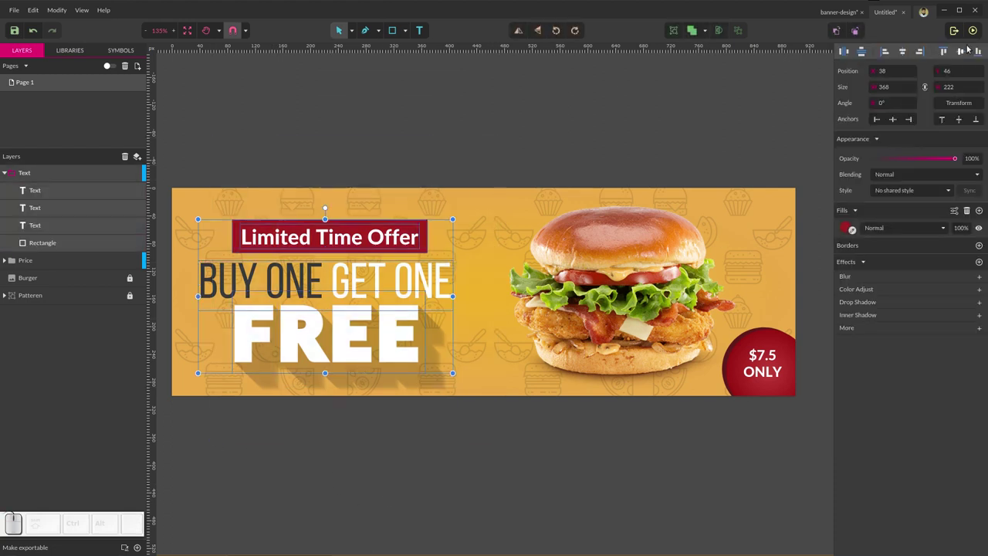
{"action": "left_click", "coordinate": [903, 52]}
{"action": "left_click", "coordinate": [497, 151]}
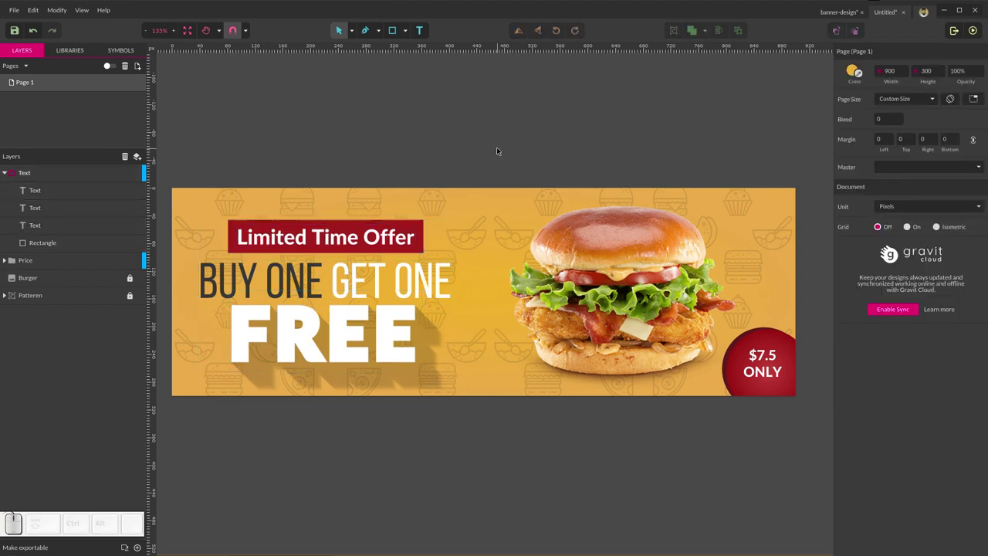
- Collapse the Text layer and center its whole content vertically on the page
{"action": "left_click", "coordinate": [5, 173]}
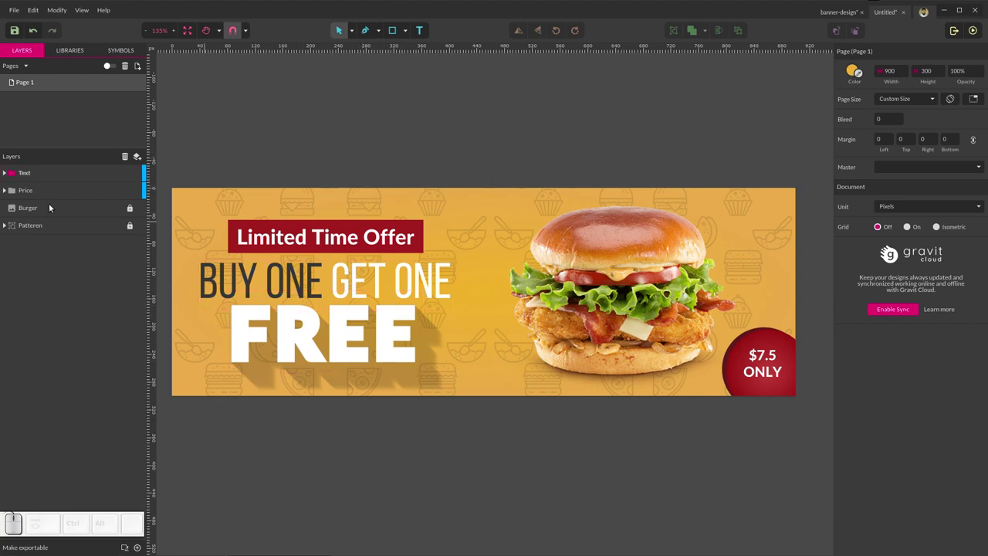
{"action": "left_click", "coordinate": [31, 173]}
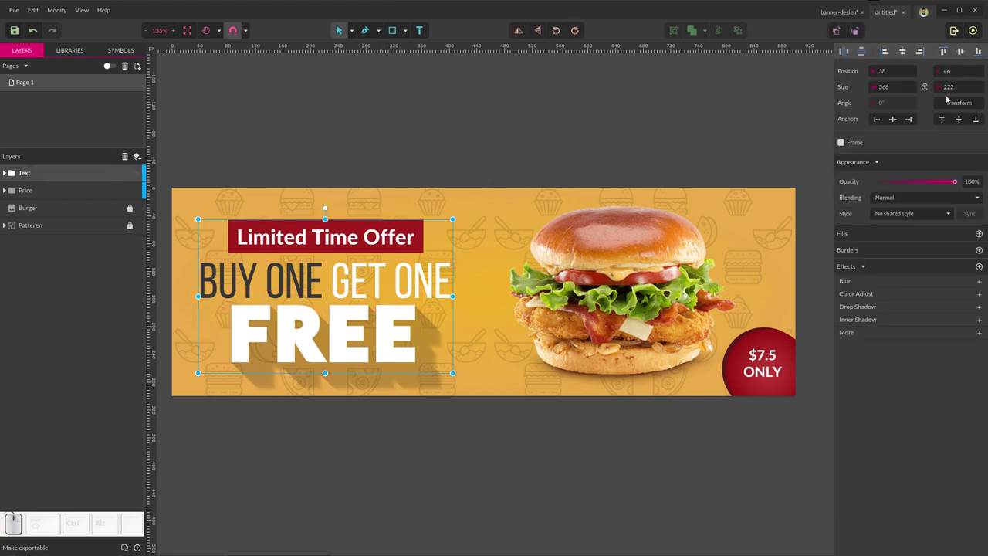
{"action": "left_click", "coordinate": [960, 54]}
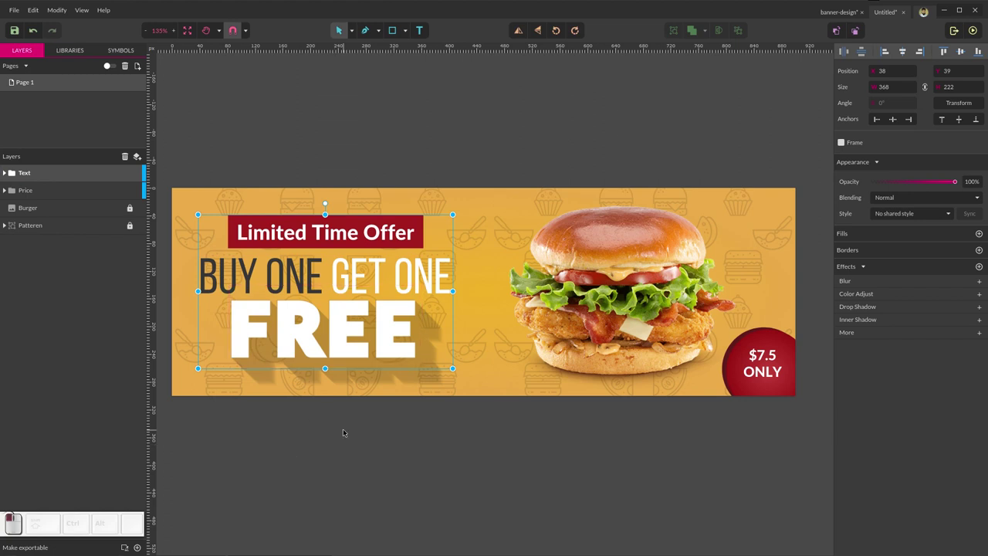
{"action": "left_click", "coordinate": [344, 451]}
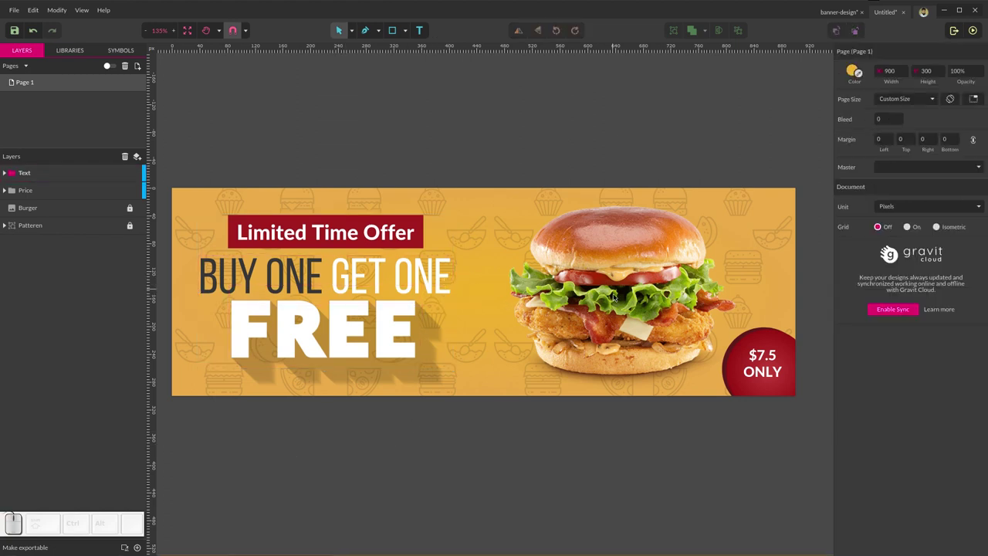
- Unlock the Burger image and shift it left to X 449, toward the offer text
{"action": "left_click", "coordinate": [610, 234]}
{"action": "left_click", "coordinate": [123, 209]}
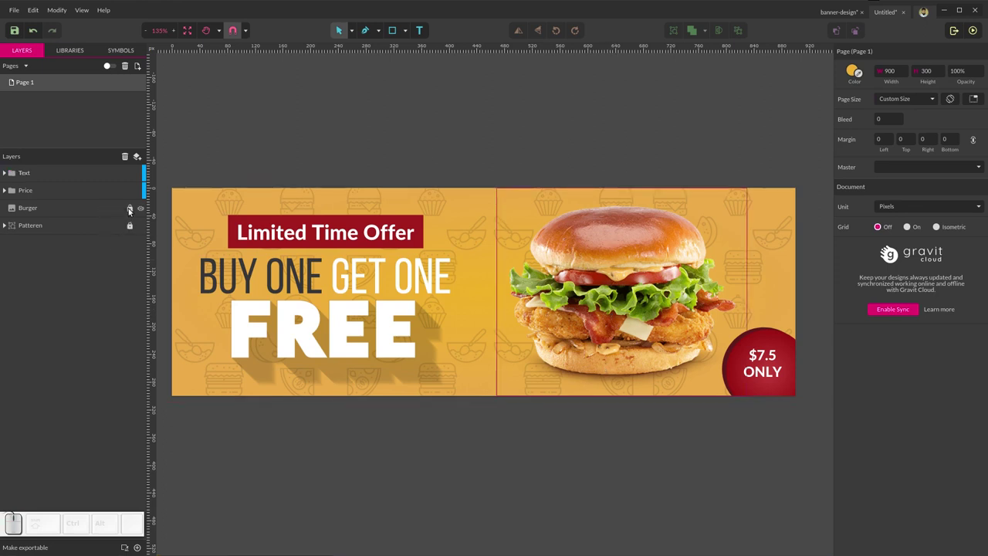
{"action": "key", "text": "Left"}
{"action": "key", "text": "Left"}
{"action": "key", "text": "Left"}
{"action": "key", "text": "Left"}
{"action": "key", "text": "Left"}
{"action": "key", "text": "Left"}
{"action": "key", "text": "Left"}
{"action": "key", "text": "Left"}
{"action": "key", "text": "Left"}
{"action": "key", "text": "Left"}
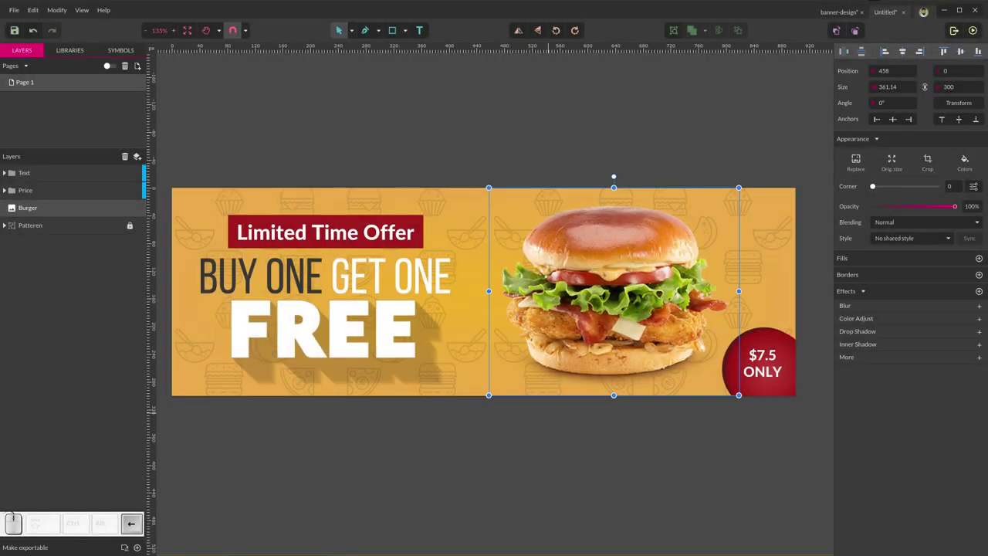
{"action": "key", "text": "Left"}
{"action": "key", "text": "Left"}
{"action": "key", "text": "Left"}
{"action": "key", "text": "Left"}
{"action": "key", "text": "Left"}
{"action": "key", "text": "Left"}
{"action": "key", "text": "Left"}
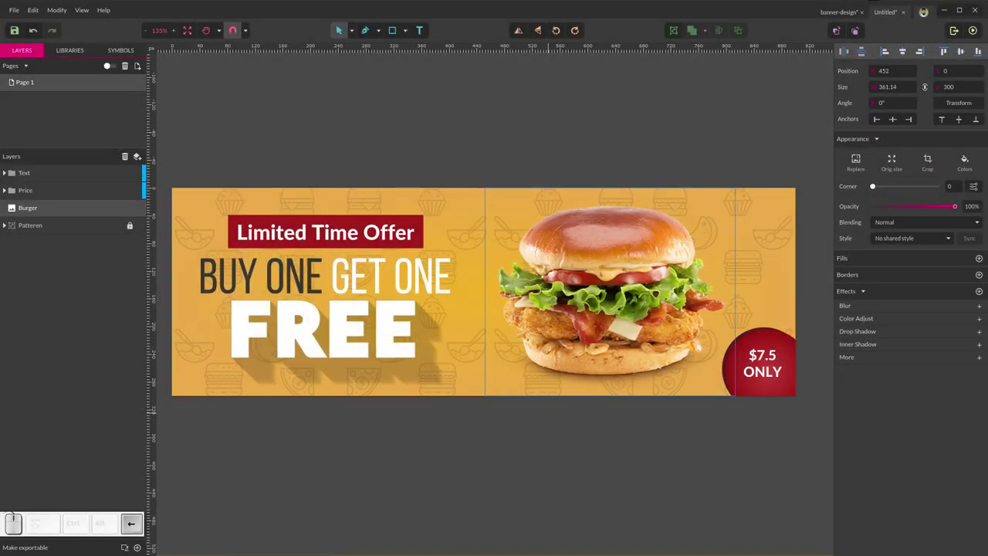
{"action": "key", "text": "Left"}
{"action": "key", "text": "Left"}
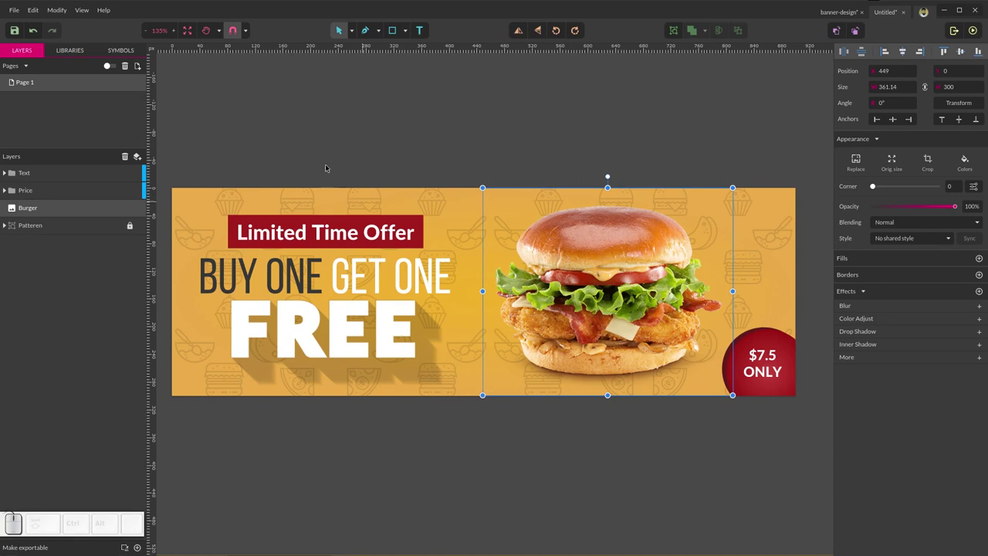
{"action": "left_click", "coordinate": [332, 144]}
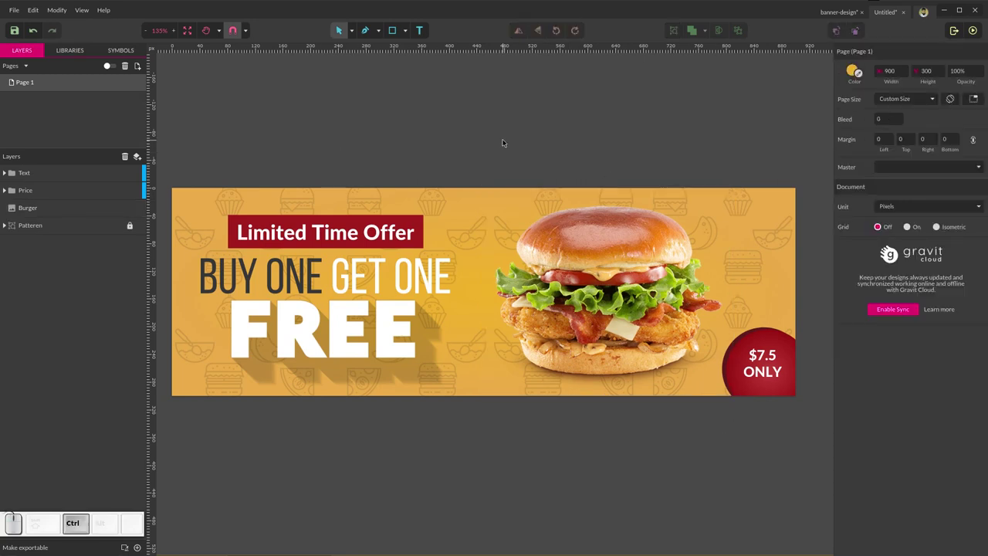
- Save the design to a local file named banner-design-v2 in the 3 Banner Design folder
{"action": "key", "text": "ctrl+s"}
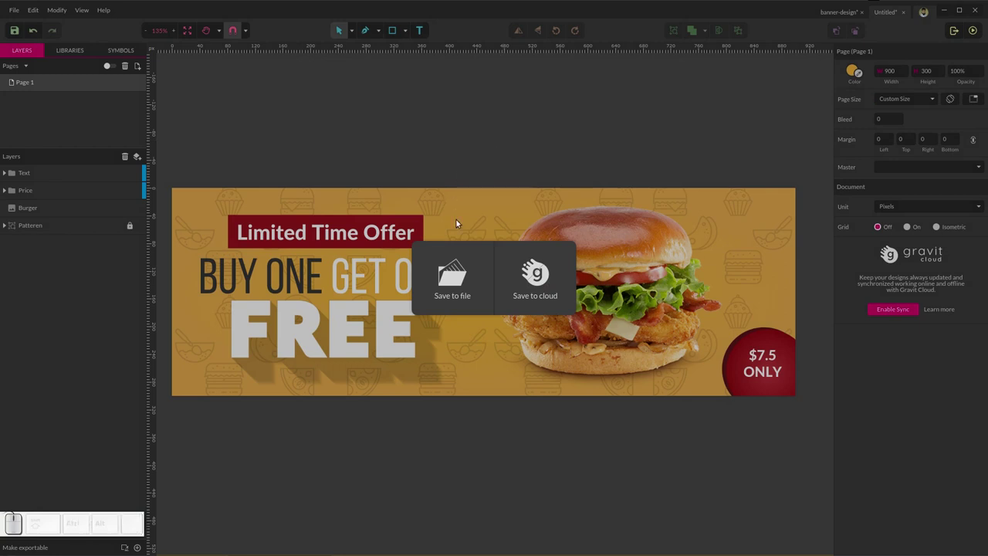
{"action": "left_click", "coordinate": [457, 275]}
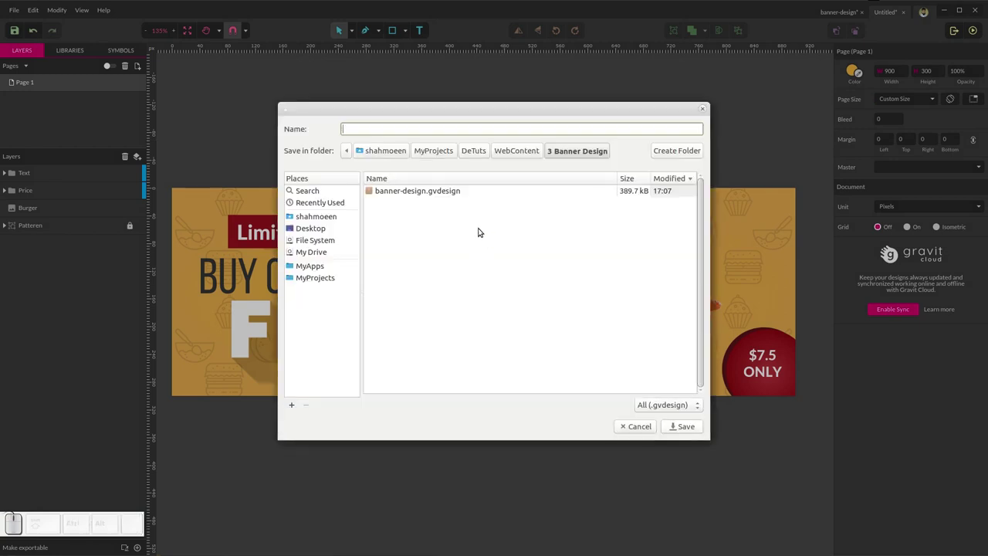
{"action": "type", "text": "banner-"}
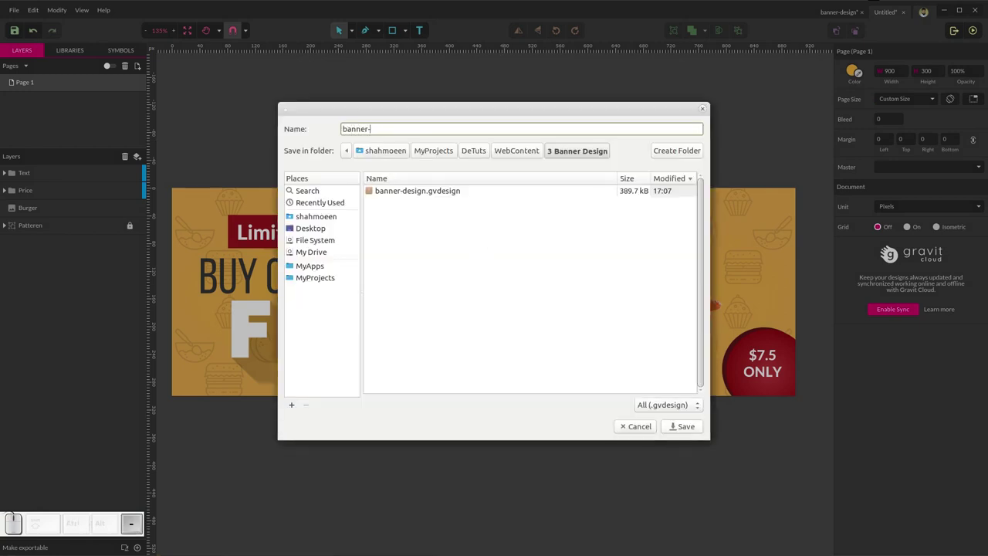
{"action": "type", "text": "design-v2"}
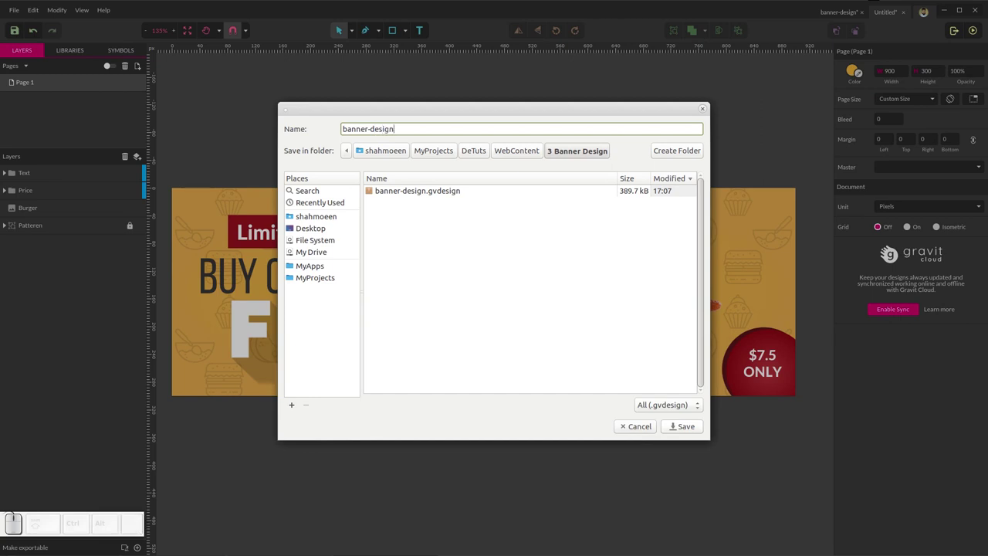
{"action": "key", "text": "Return"}
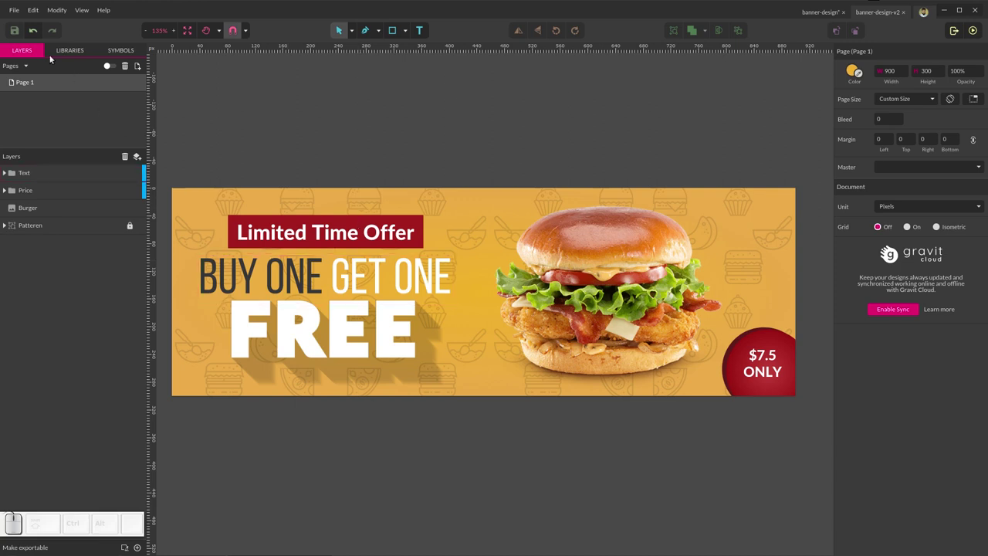
- Export the banner as a JPEG image named banner-design-v2 in the 3 Banner Design folder
{"action": "left_click", "coordinate": [13, 10]}
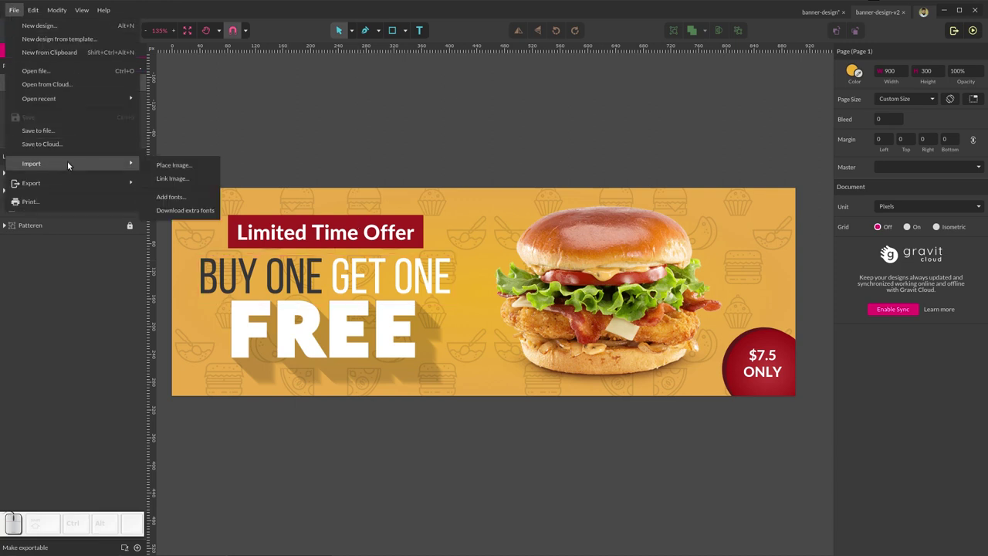
{"action": "mouse_move", "coordinate": [68, 182]}
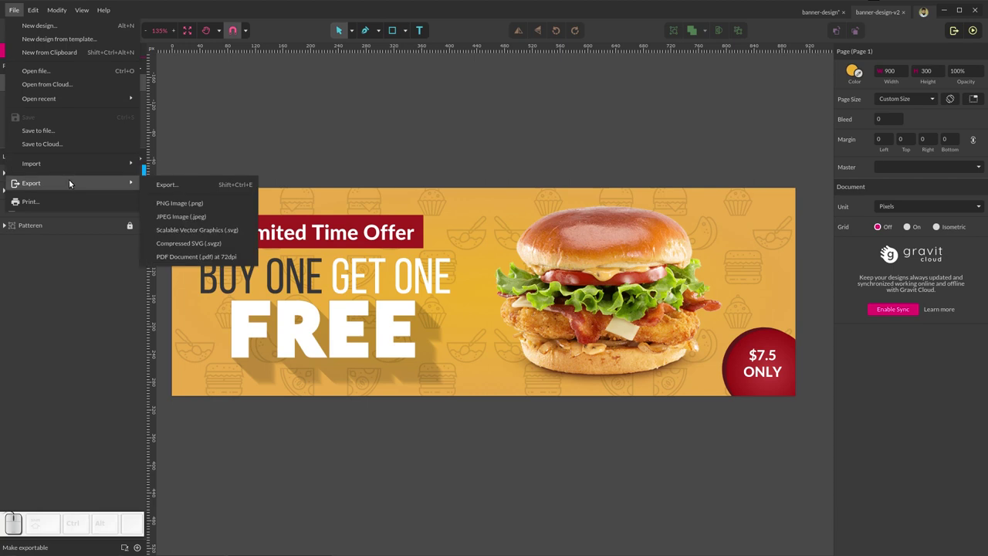
{"action": "left_click", "coordinate": [186, 217]}
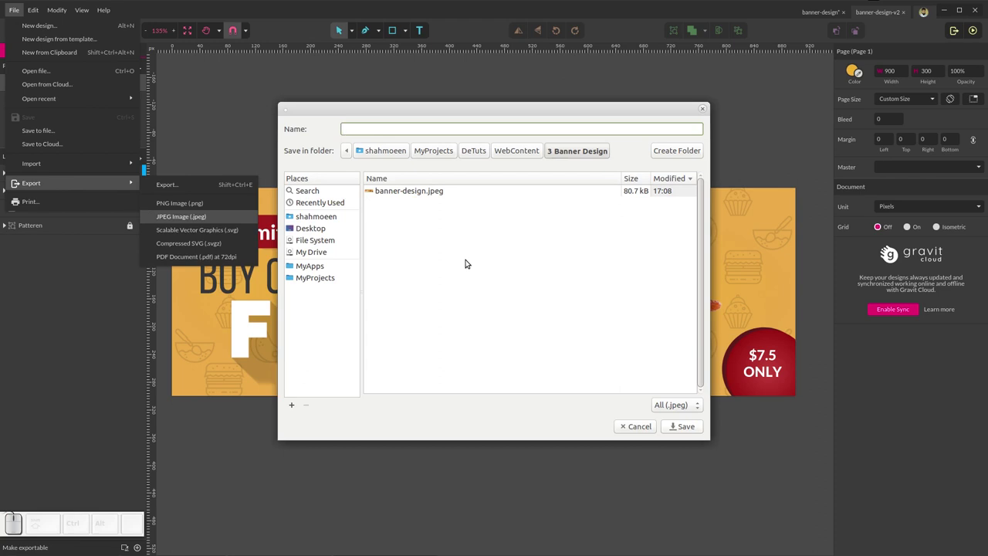
{"action": "type", "text": "banner"}
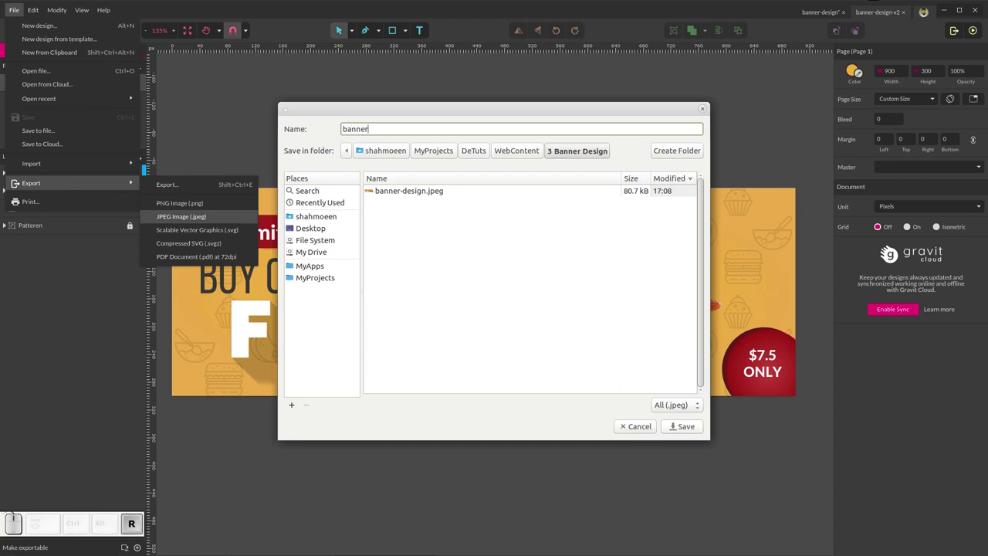
{"action": "type", "text": "-design"}
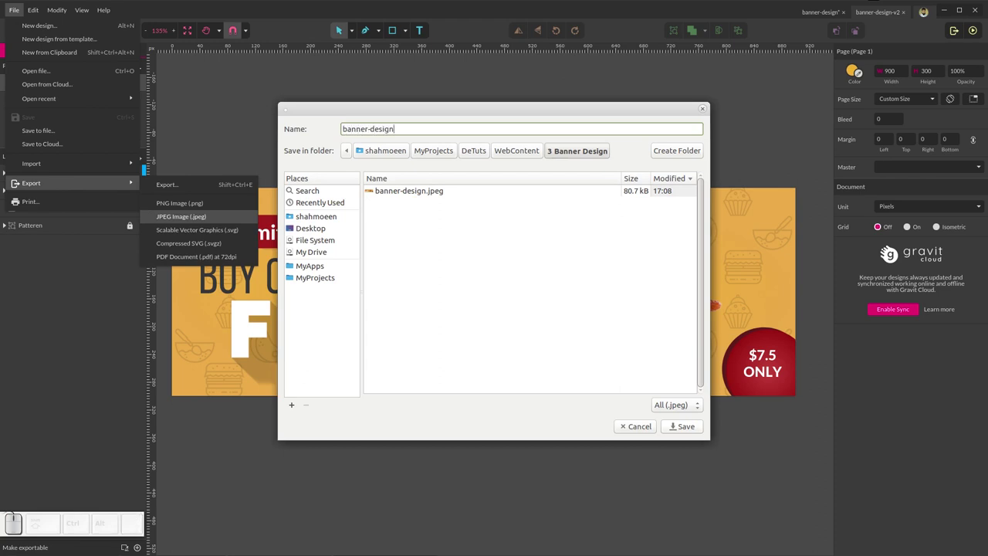
{"action": "type", "text": "-v2"}
{"action": "key", "text": "Return"}
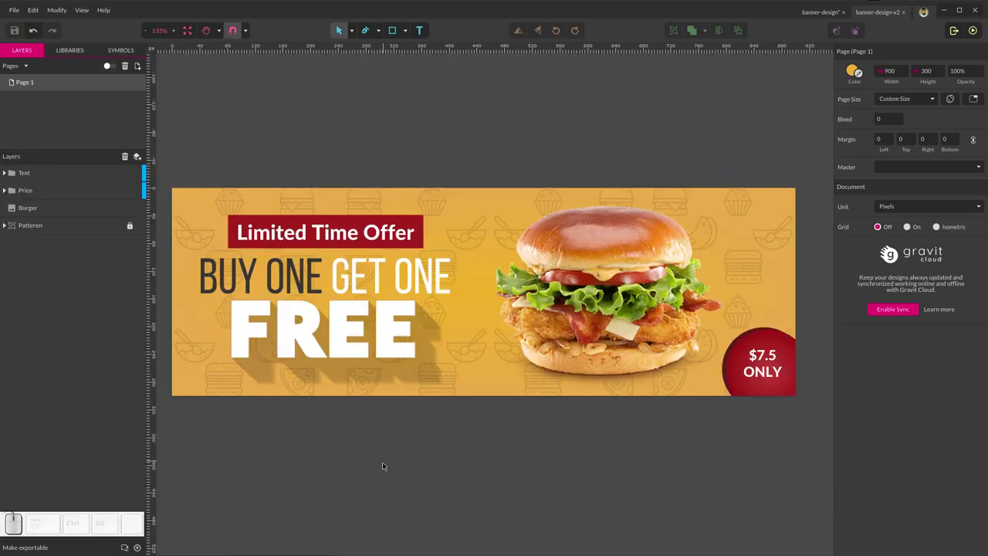
- Compare banner-design.jpeg with banner-design-v2.jpeg from the 3 Banner Design folder in the image viewer, and return to Gravit Designer
{"action": "mouse_move", "coordinate": [378, 553]}
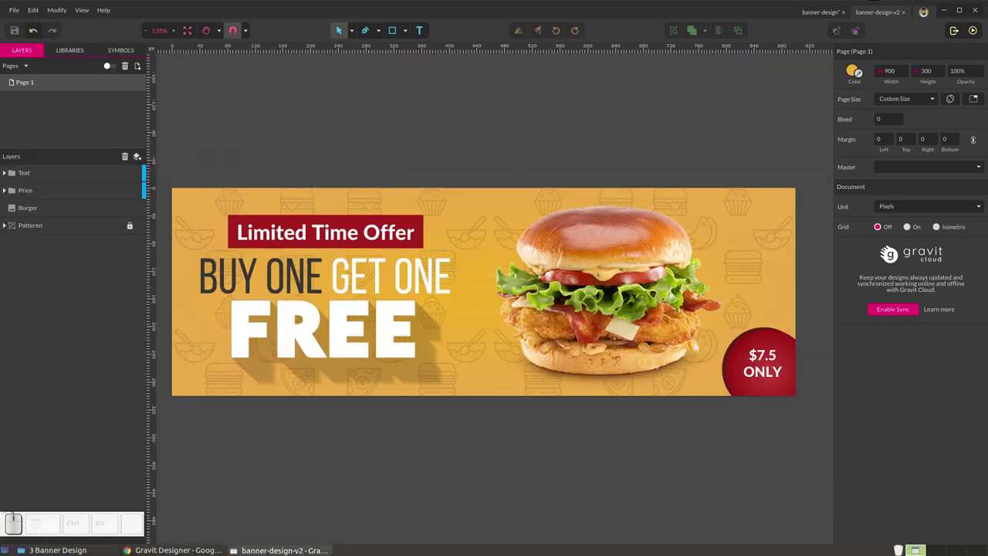
{"action": "left_click", "coordinate": [97, 553]}
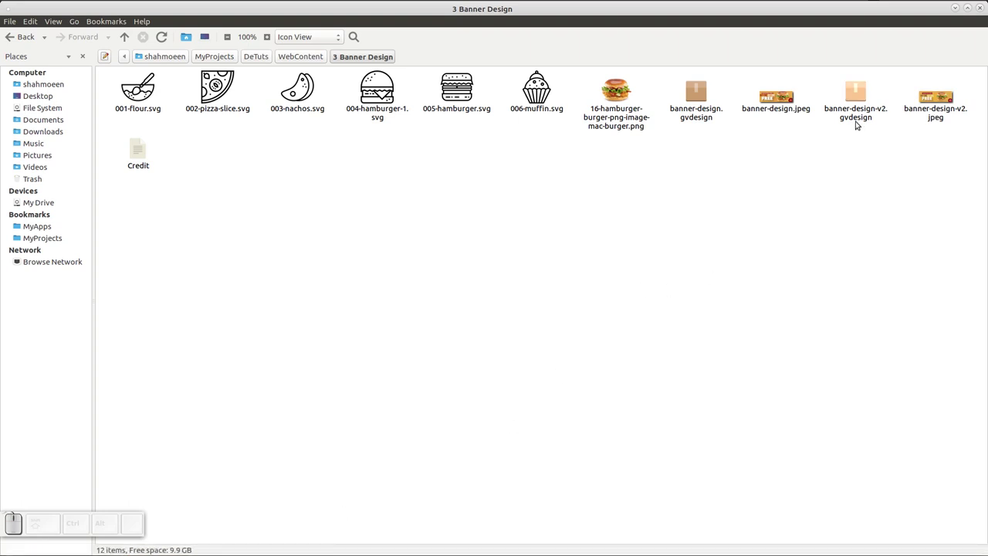
{"action": "double_click", "coordinate": [776, 99]}
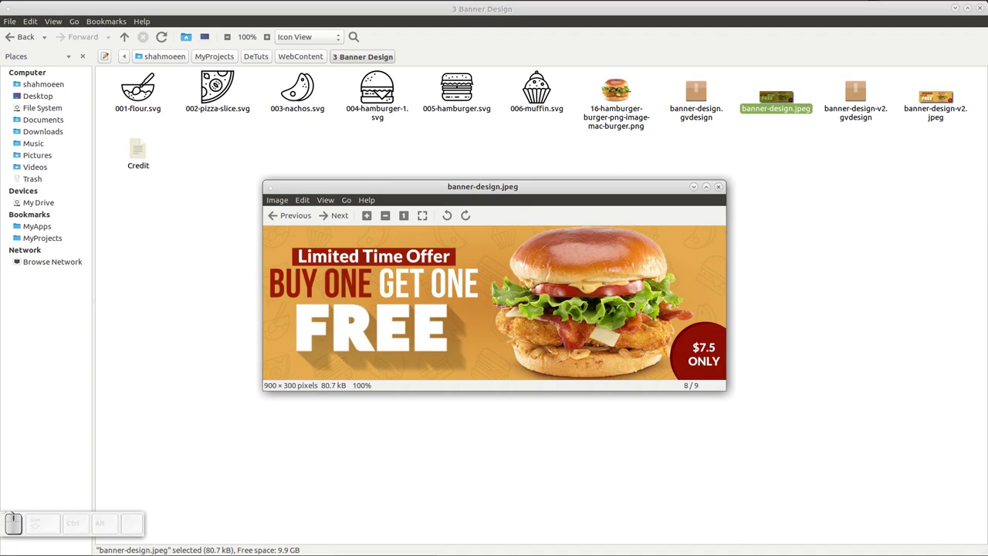
{"action": "key", "text": "Right"}
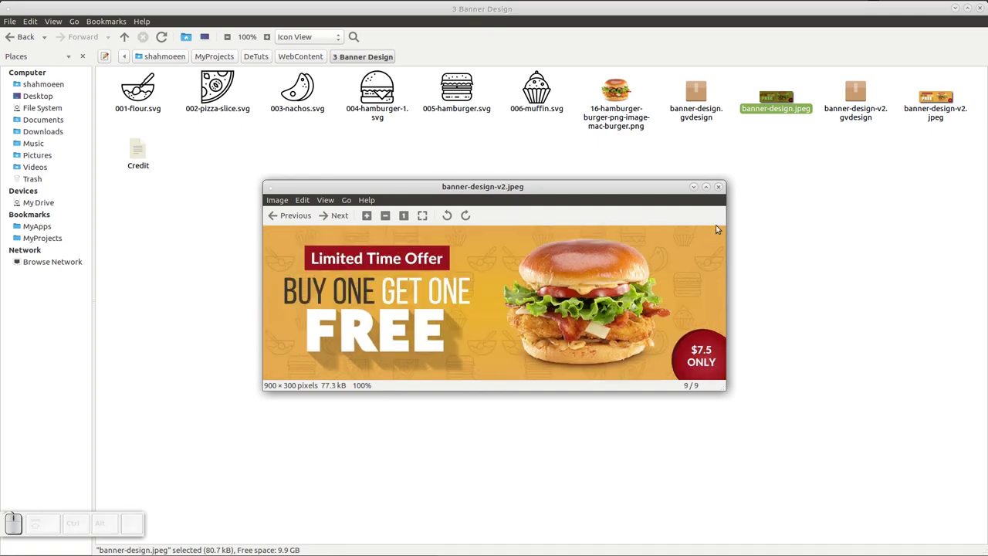
{"action": "left_click", "coordinate": [719, 187]}
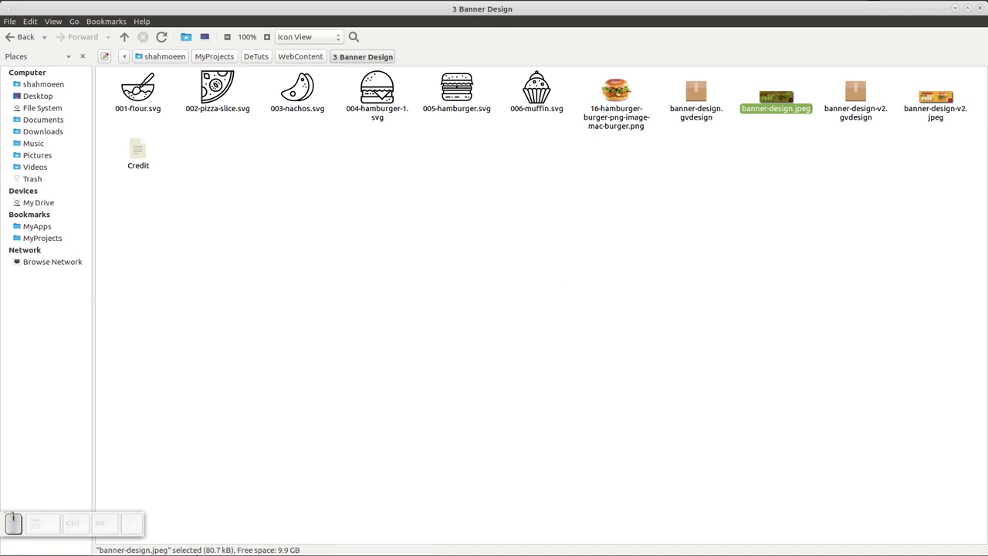
{"action": "mouse_move", "coordinate": [176, 551]}
{"action": "left_click", "coordinate": [272, 550]}
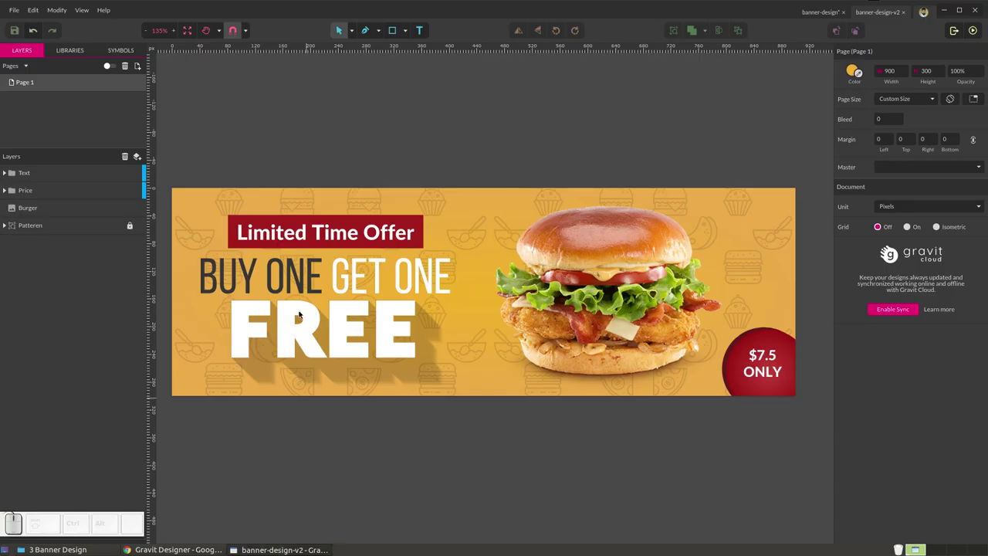
- Recolor the words "BUY ONE" in the headline with the dark red sampled from the "Limited Time Offer" label
{"action": "left_click", "coordinate": [289, 282]}
{"action": "double_click", "coordinate": [307, 281]}
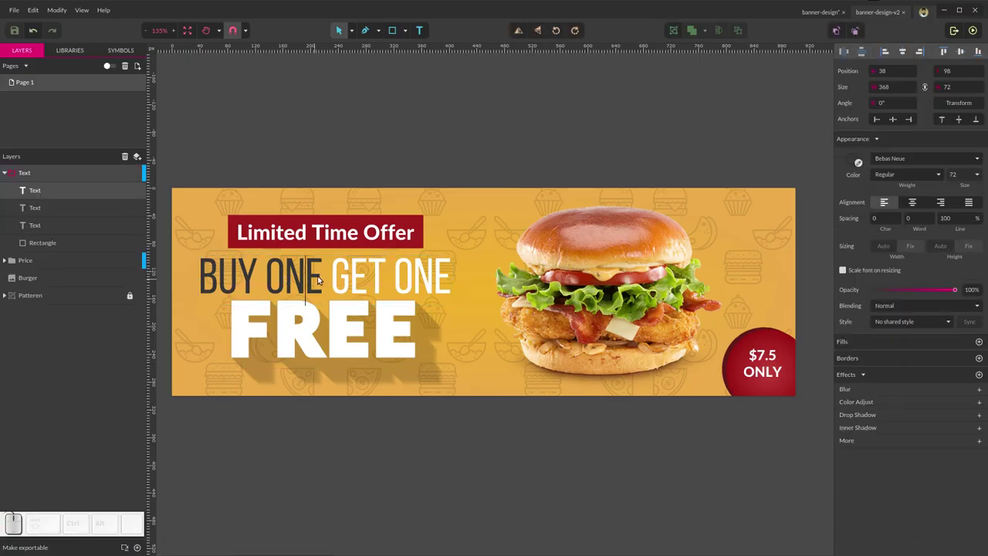
{"action": "left_click", "coordinate": [307, 279]}
{"action": "left_click_drag", "start_coordinate": [306, 279], "coordinate": [201, 267]}
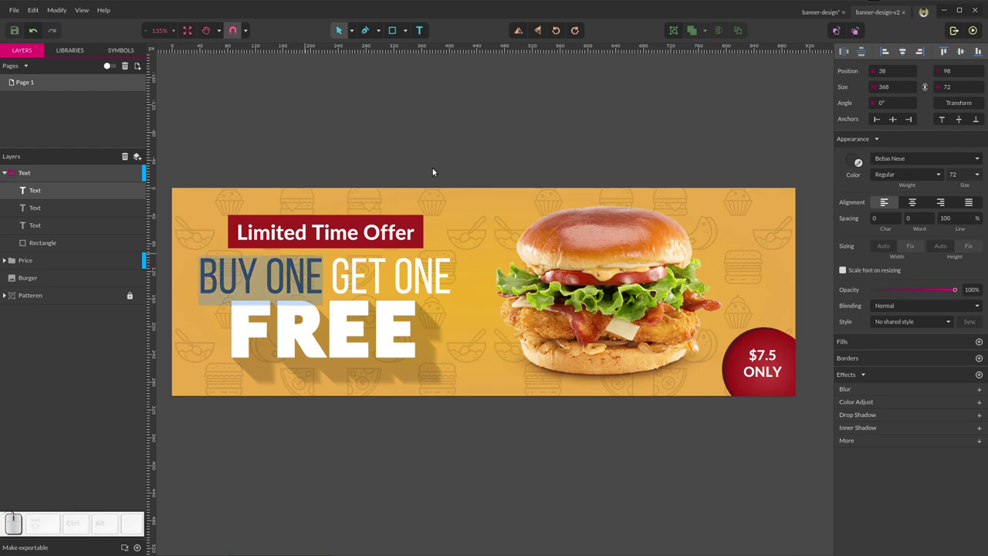
{"action": "left_click", "coordinate": [859, 163]}
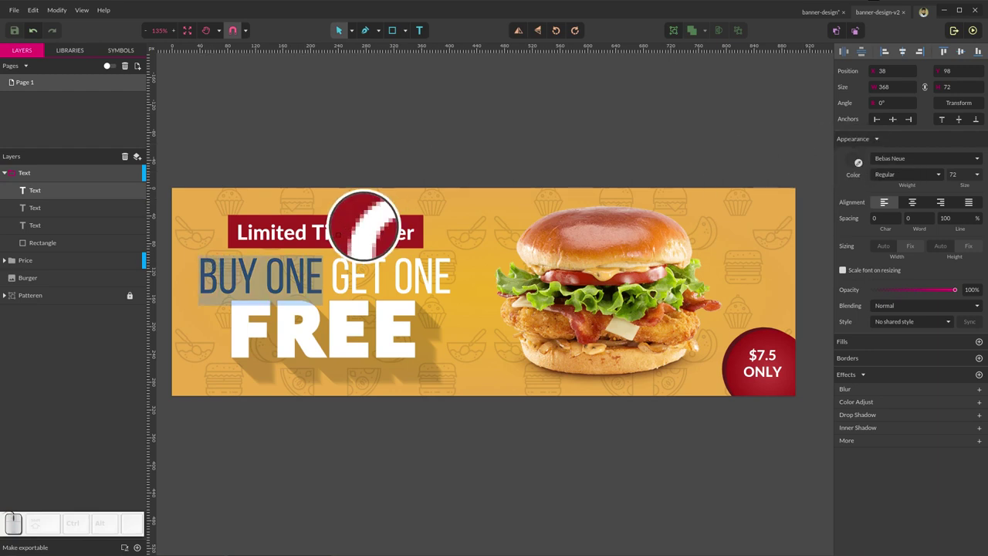
{"action": "left_click", "coordinate": [351, 223]}
{"action": "key", "text": "Escape"}
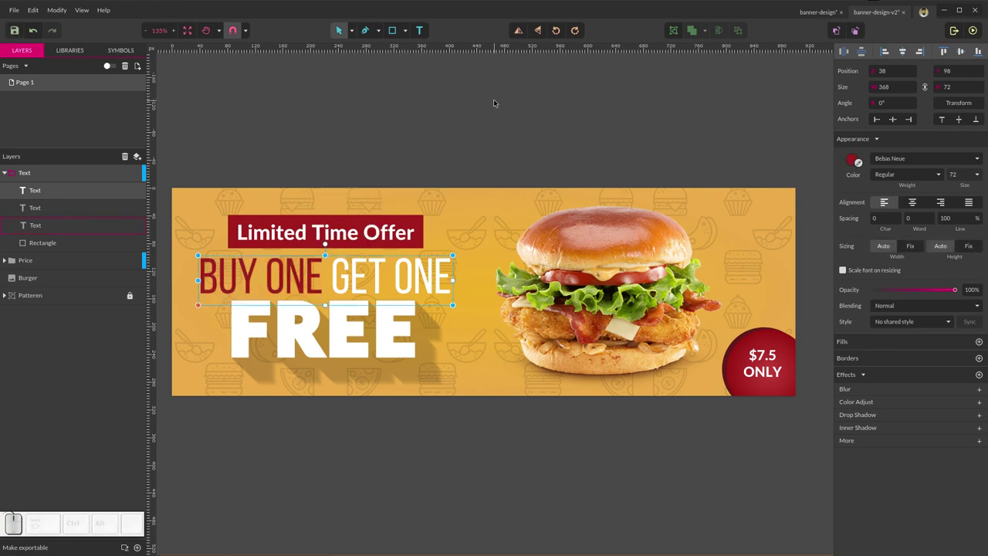
- Change the "BUY ONE GET ONE" text to a bolder weight of Bebas Neue
{"action": "left_click", "coordinate": [896, 175]}
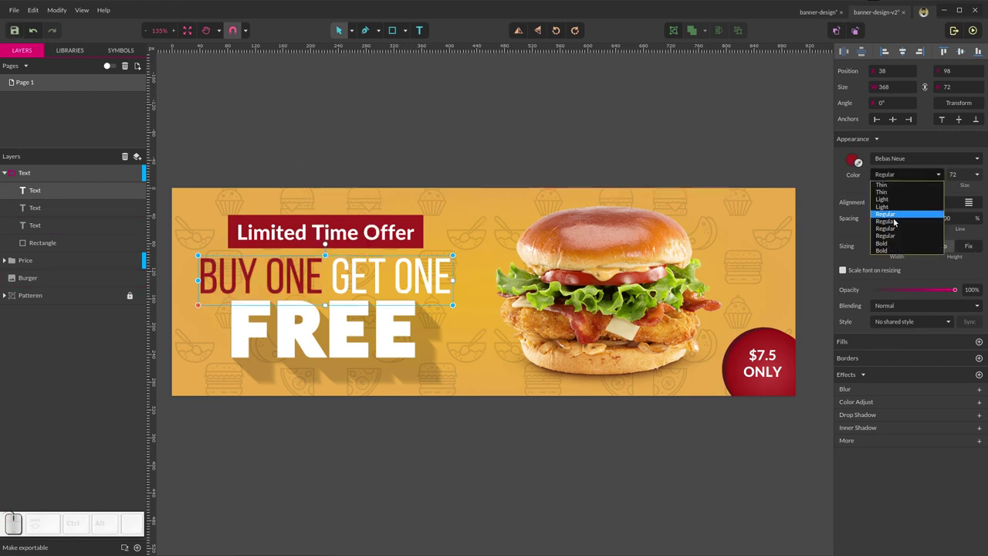
{"action": "key", "text": "Return"}
{"action": "left_click", "coordinate": [505, 142]}
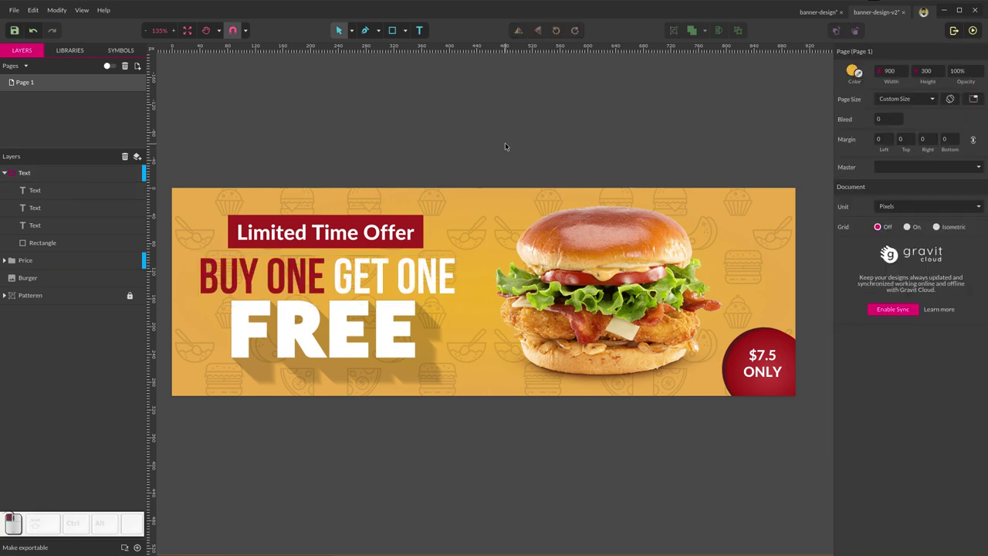
- Try to center the whole Text layer horizontally with the align command, and undo the alignment
{"action": "left_click_drag", "start_coordinate": [489, 150], "coordinate": [199, 475]}
{"action": "left_click", "coordinate": [4, 173]}
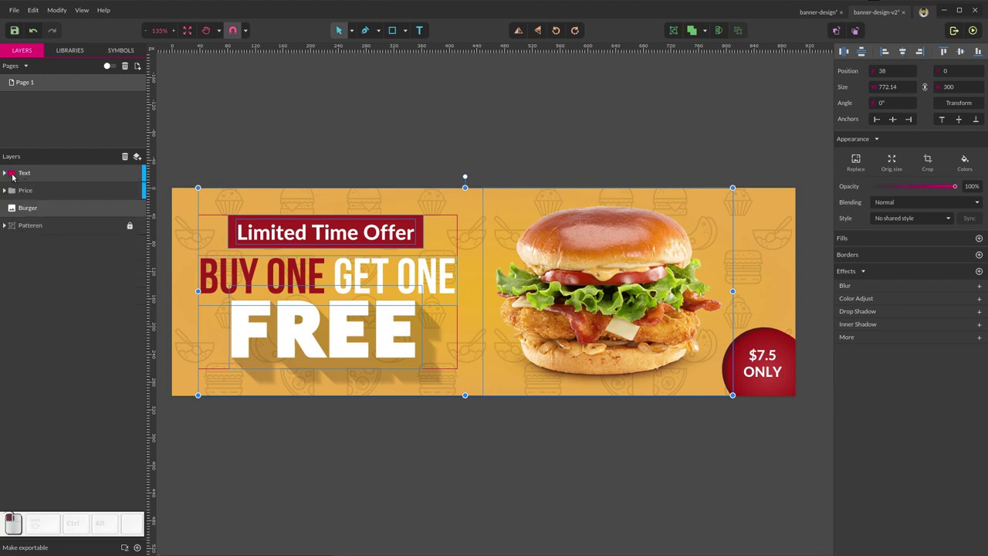
{"action": "left_click", "coordinate": [29, 175]}
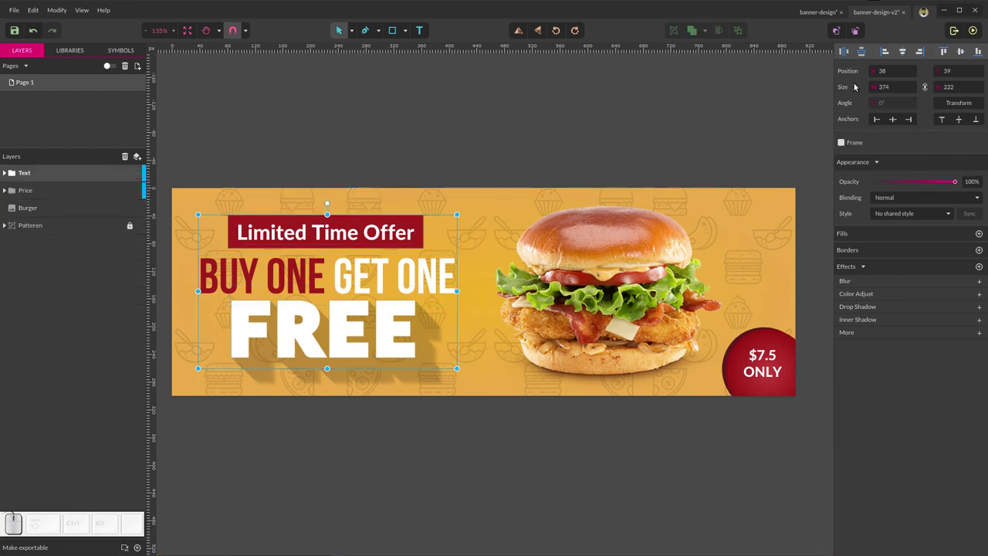
{"action": "left_click", "coordinate": [902, 52]}
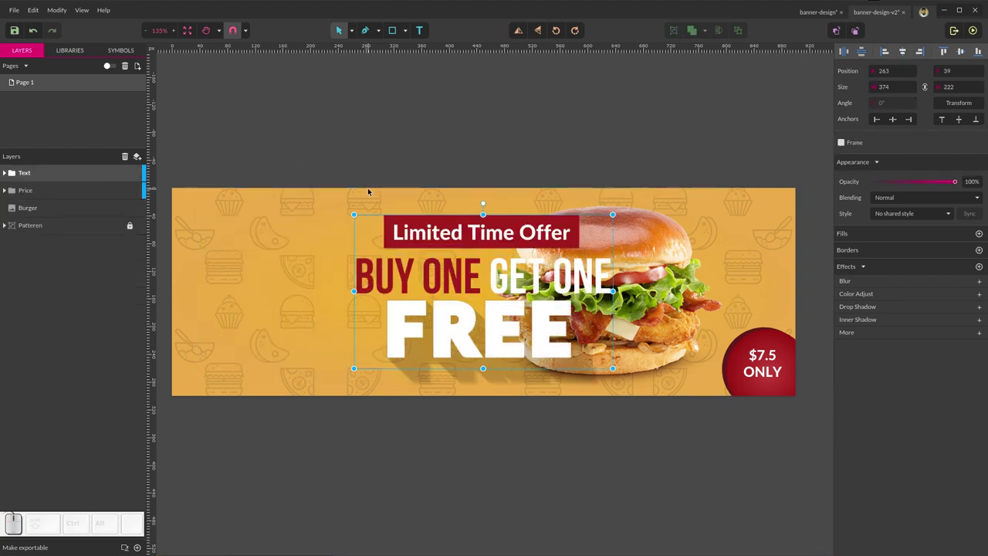
{"action": "key", "text": "ctrl+z"}
- Align the three offer text lines and the red label rectangle to each other on their horizontal centers
{"action": "left_click_drag", "start_coordinate": [472, 135], "coordinate": [222, 462]}
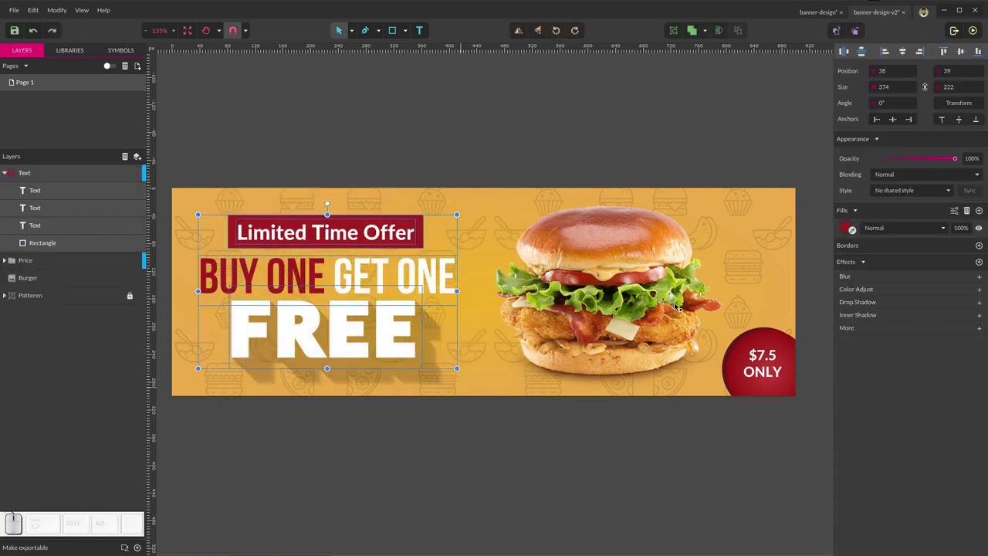
{"action": "left_click", "coordinate": [901, 54]}
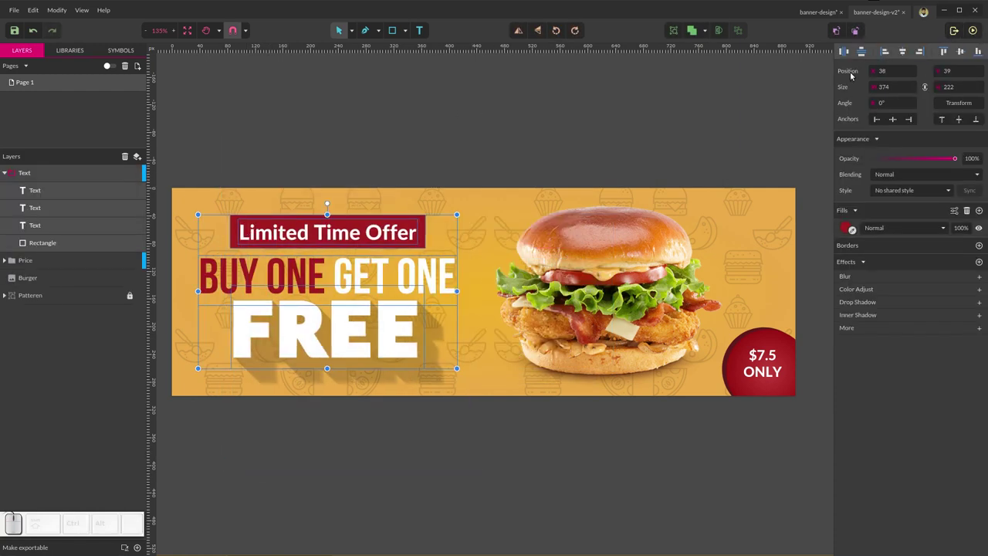
{"action": "left_click", "coordinate": [478, 149]}
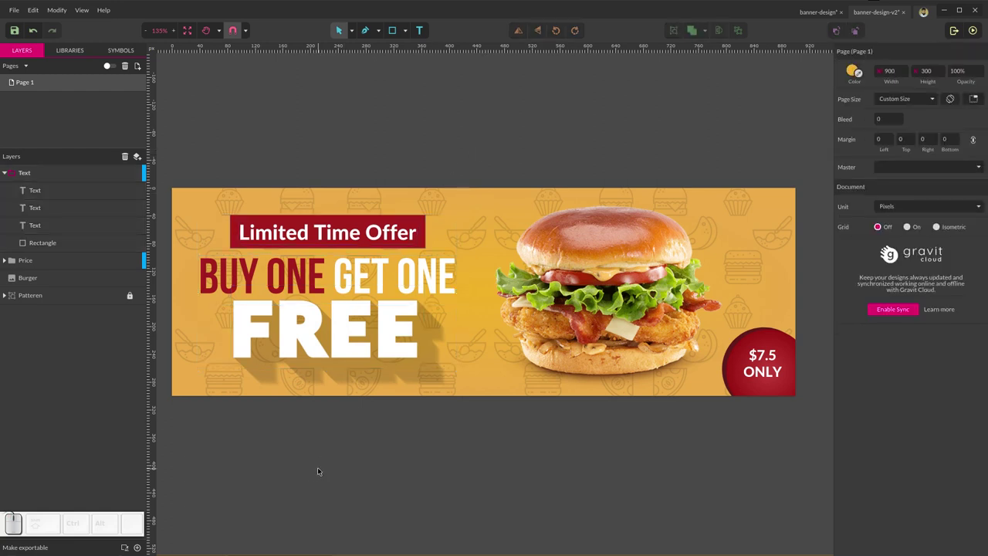
{"action": "left_click", "coordinate": [46, 173]}
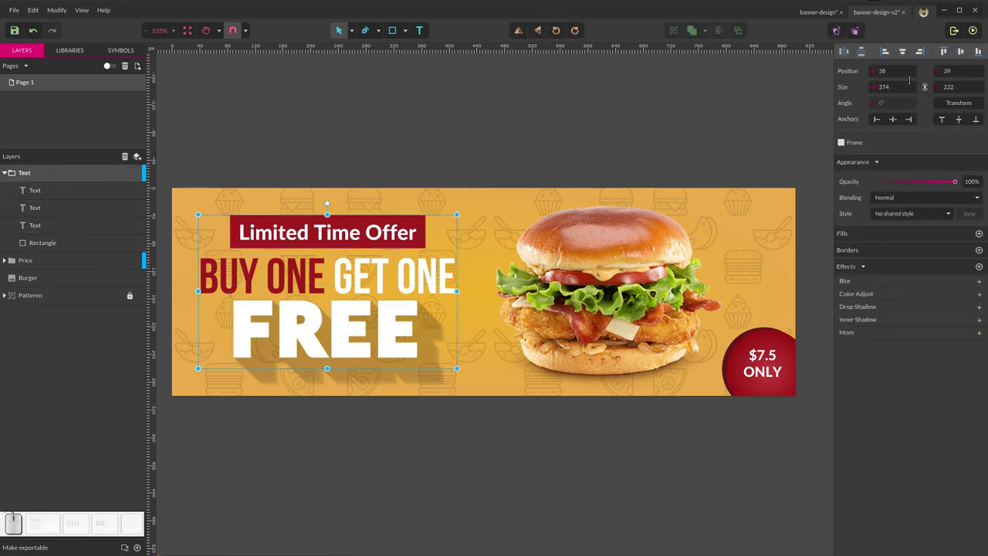
{"action": "left_click", "coordinate": [446, 167]}
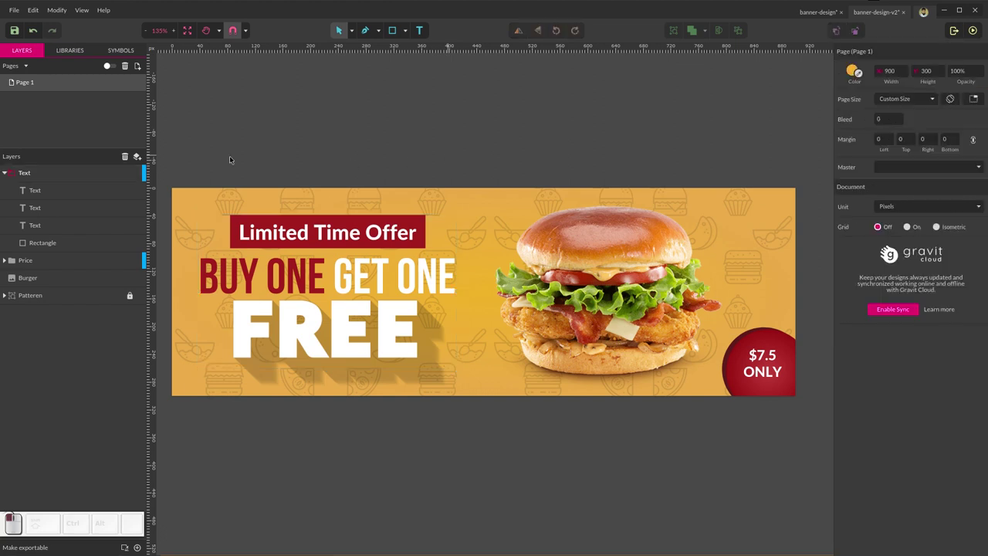
- Export the banner as a JPEG image, replacing banner-design-v2.jpeg in the 3 Banner Design folder
{"action": "left_click", "coordinate": [13, 10]}
{"action": "mouse_move", "coordinate": [95, 182]}
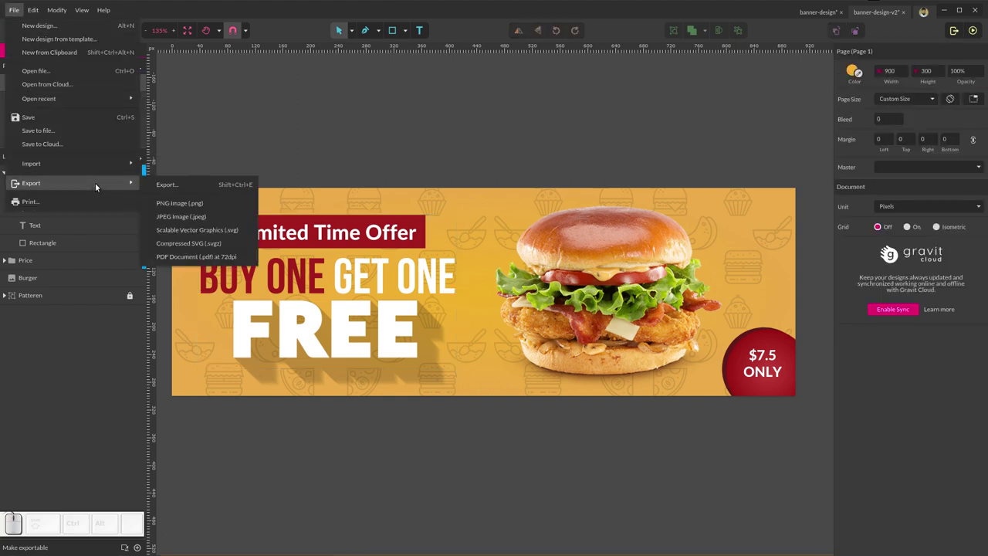
{"action": "left_click", "coordinate": [180, 216]}
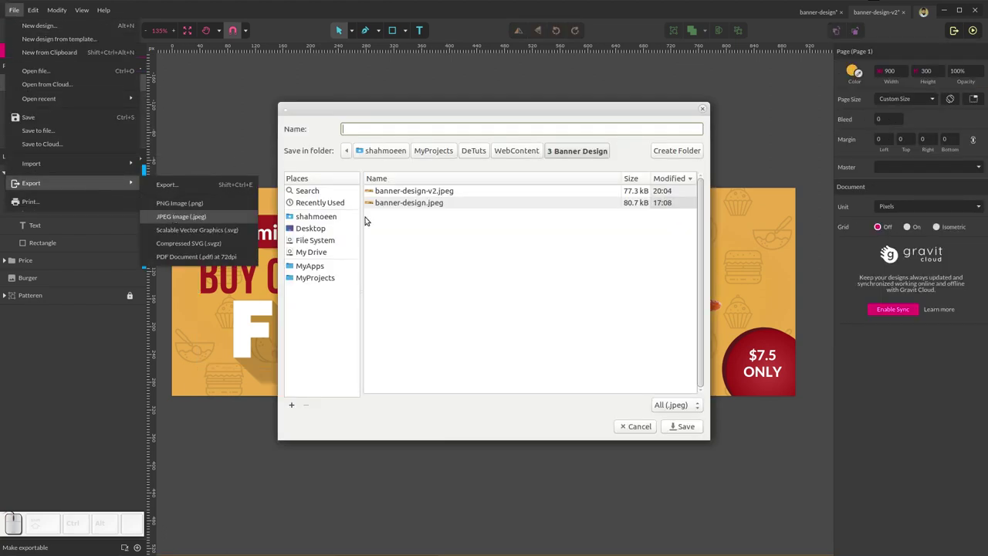
{"action": "left_click", "coordinate": [441, 193]}
{"action": "key", "text": "Return"}
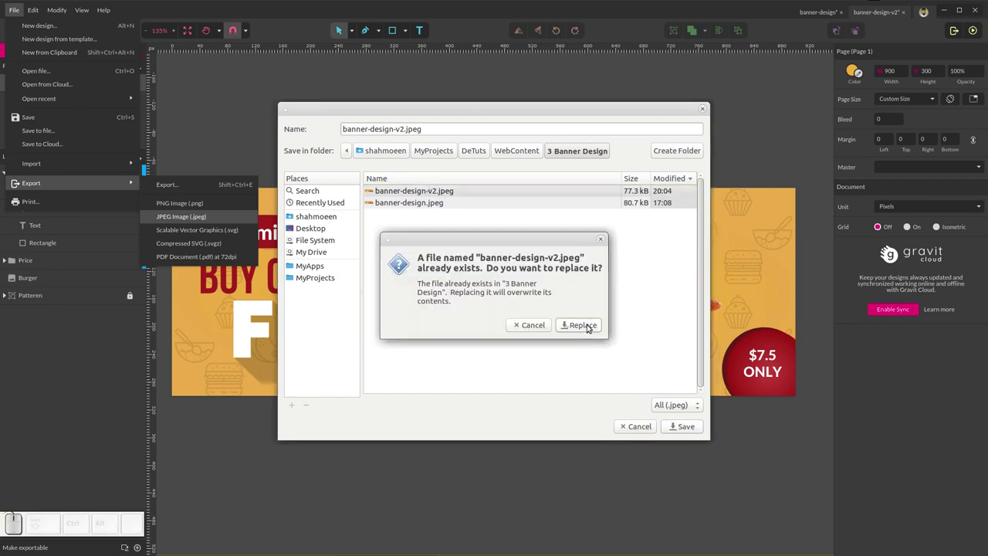
{"action": "left_click", "coordinate": [584, 325]}
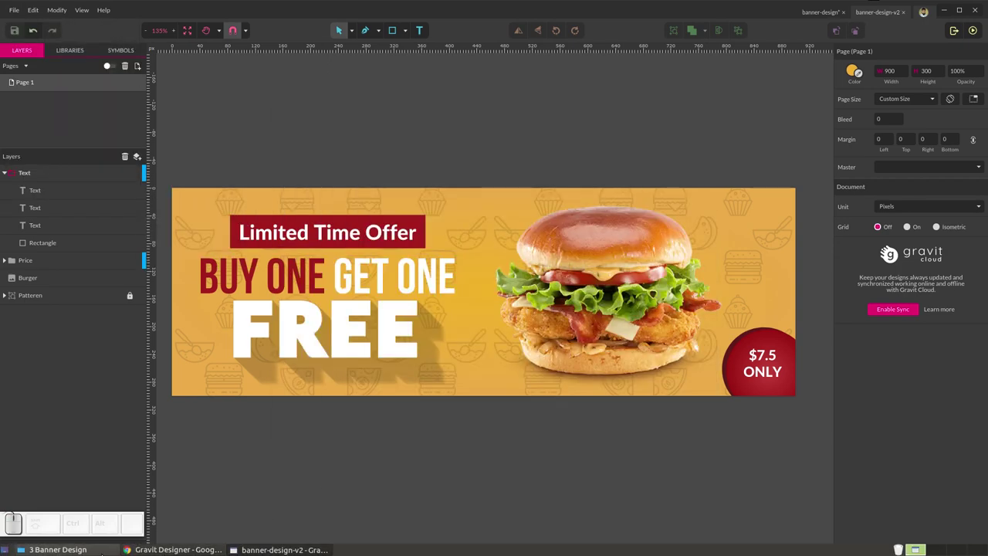
- Switch to the file manager and open banner-design-v2.jpeg from the 3 Banner Design folder to check the exported banner
{"action": "left_click", "coordinate": [57, 549]}
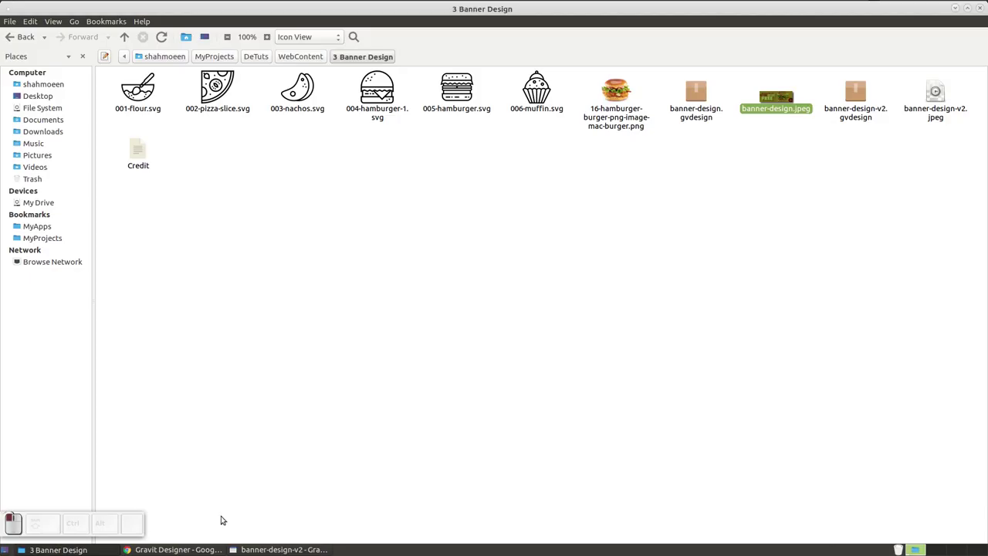
{"action": "double_click", "coordinate": [930, 101]}
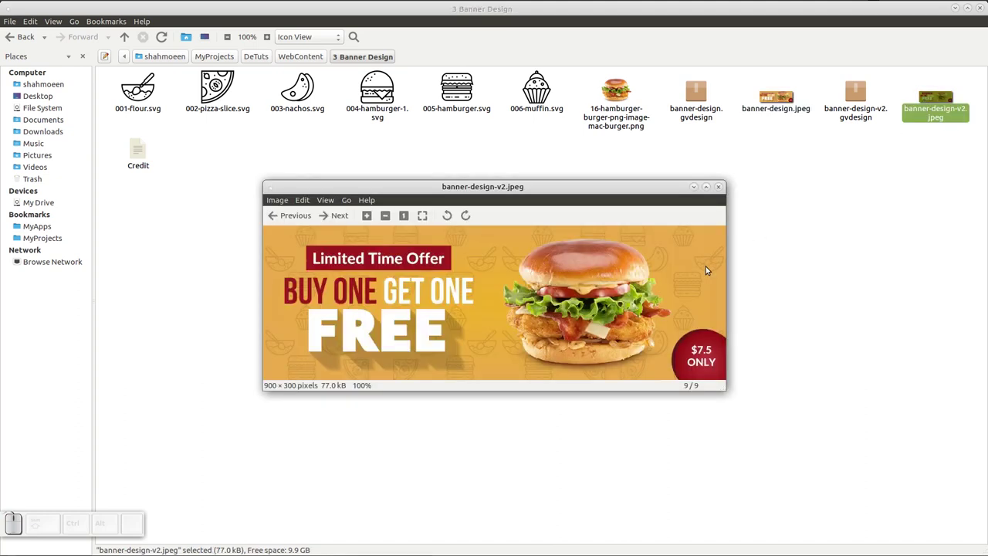